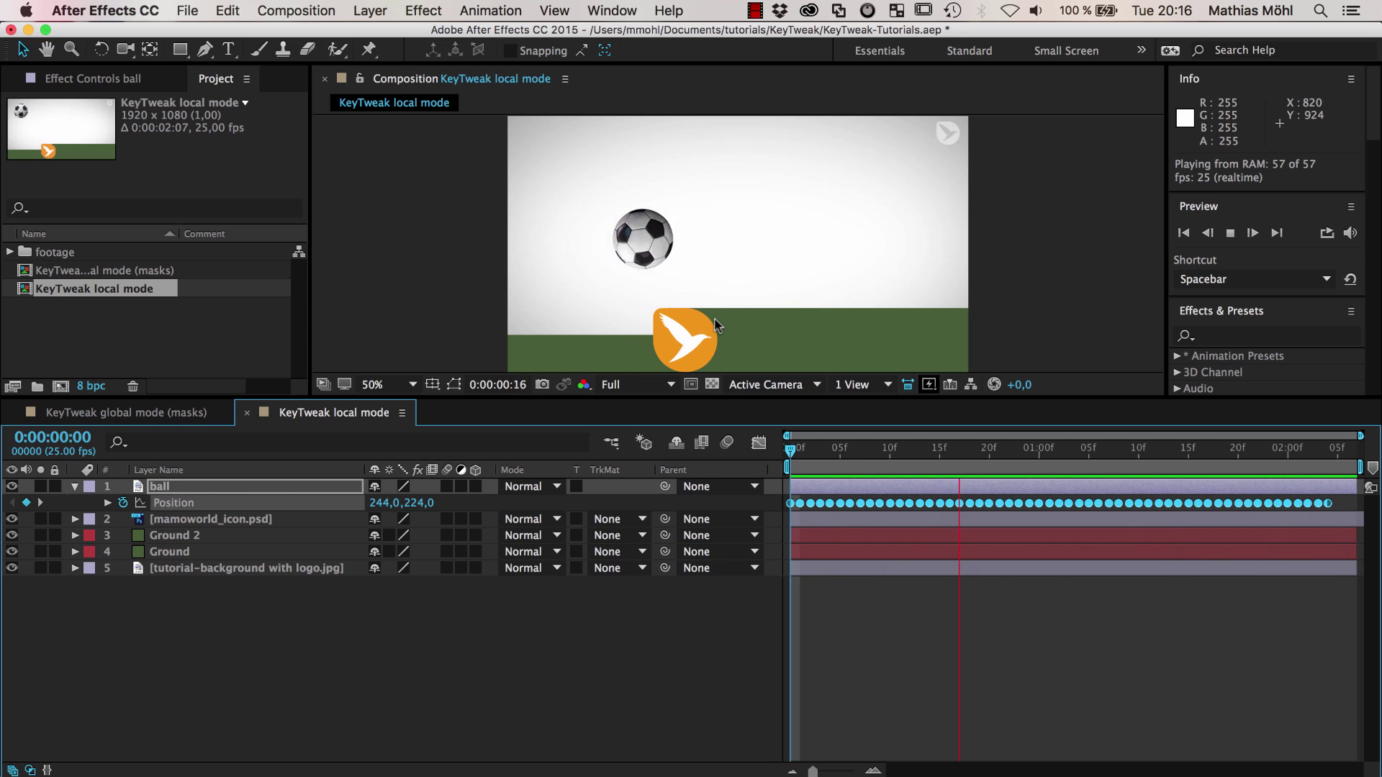
# Select the ball's Position property, stop the preview and move the current time to 0:00:01:03
pyautogui.click(873, 604)
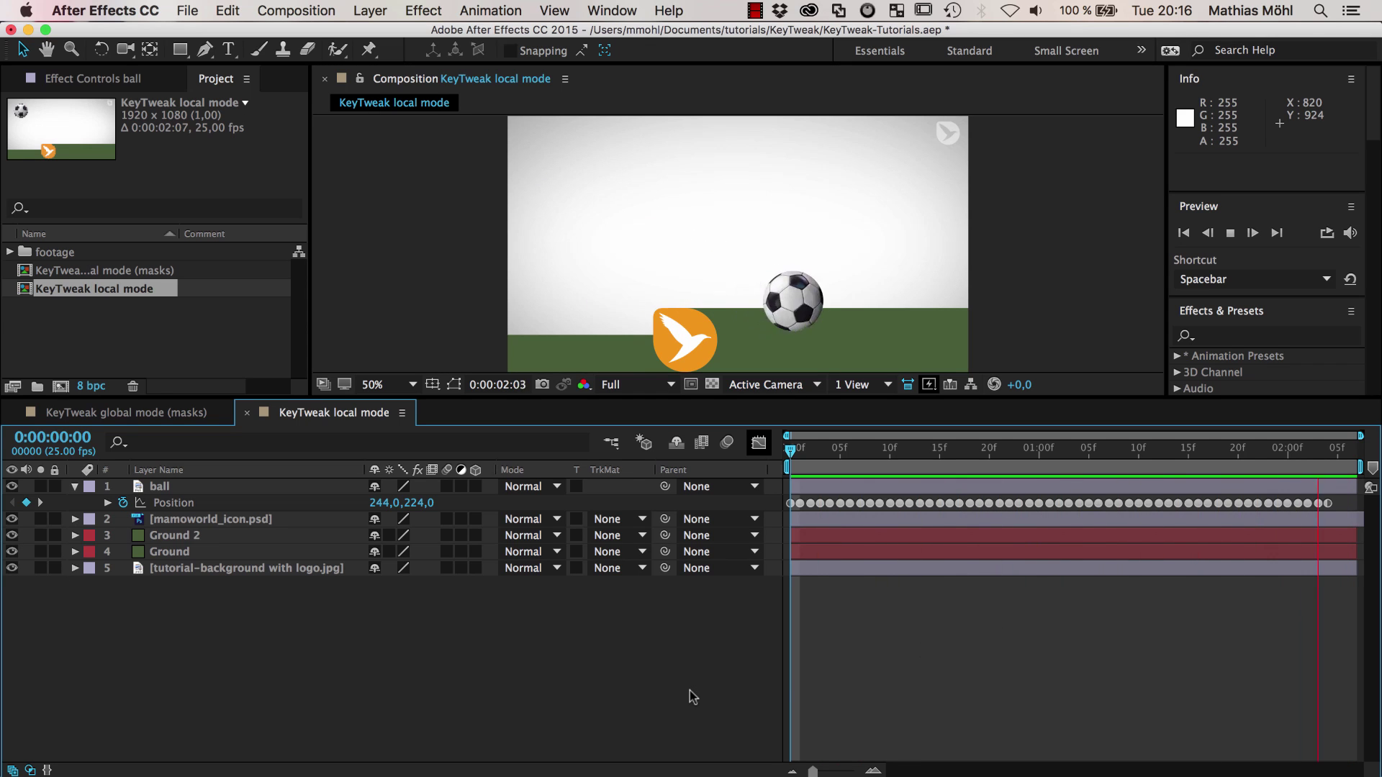
pyautogui.click(172, 504)
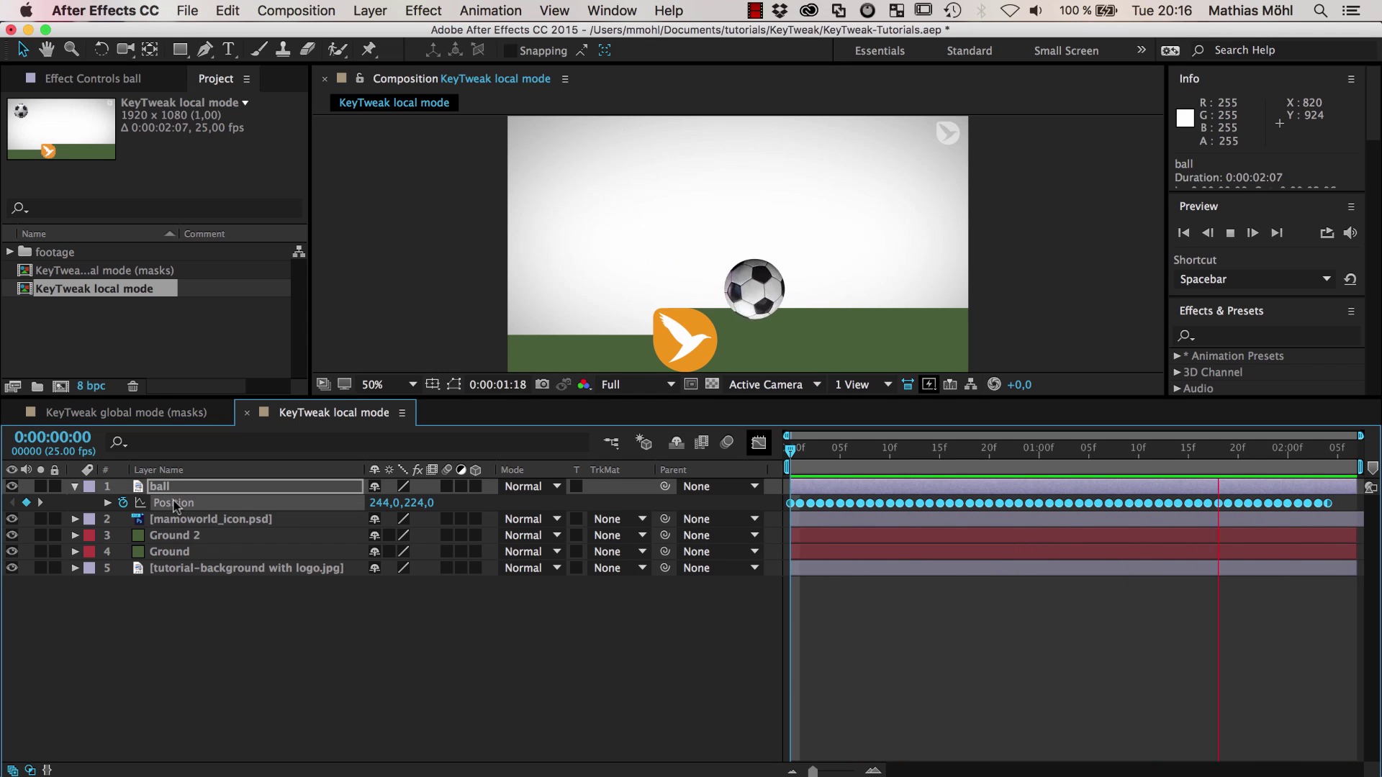
pyautogui.press('space')
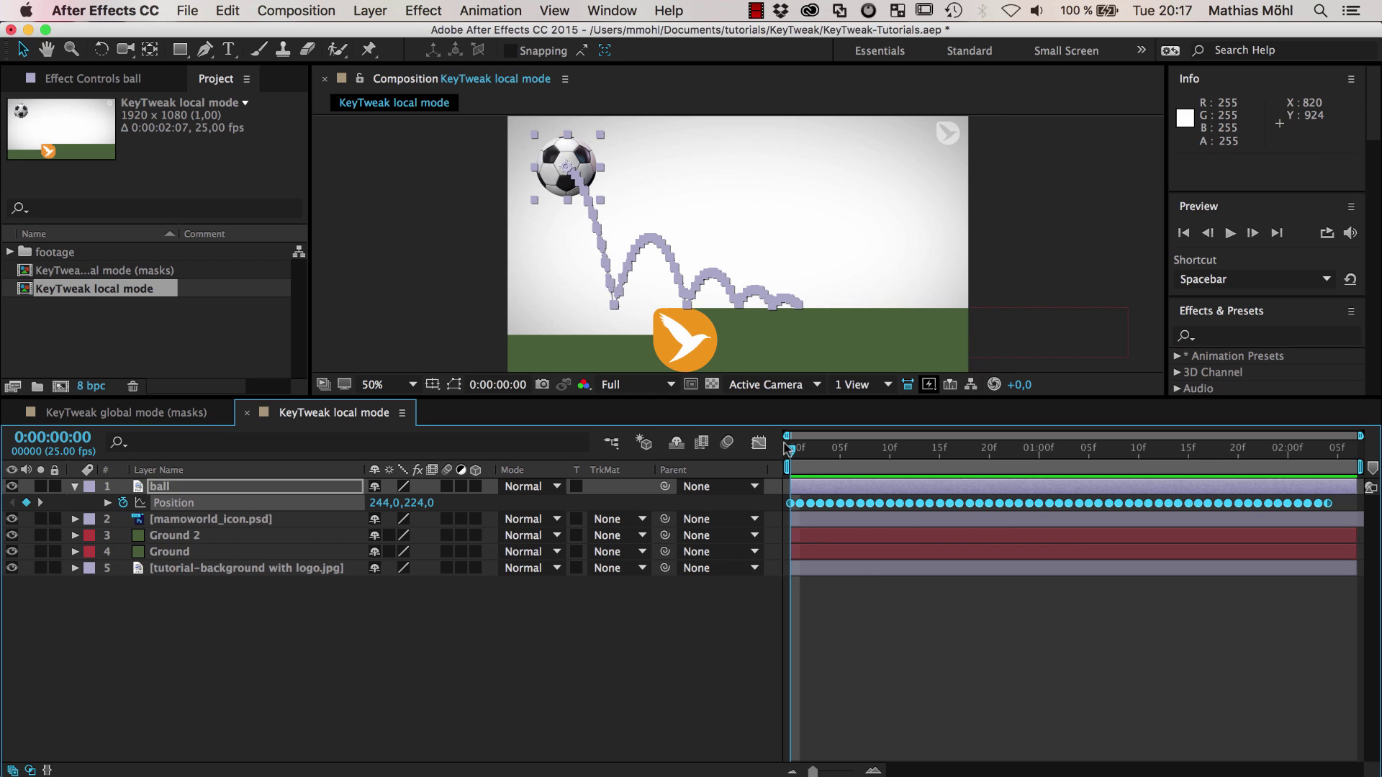
pyautogui.moveTo(790, 450); pyautogui.dragTo(1075, 483)
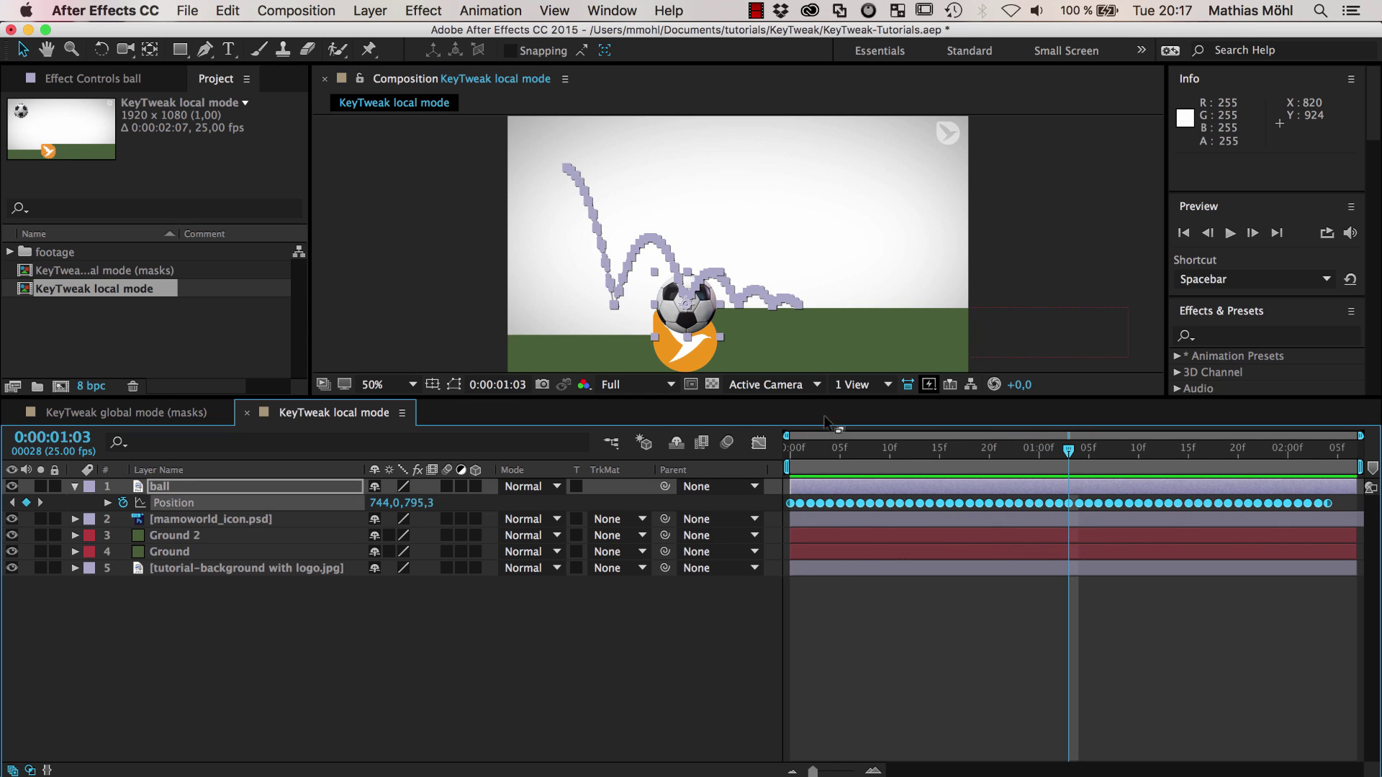
# Try raising the ball at 0:00:01:03 to about 736, 199.3 in the composition, and undo the move
pyautogui.click(1007, 302)
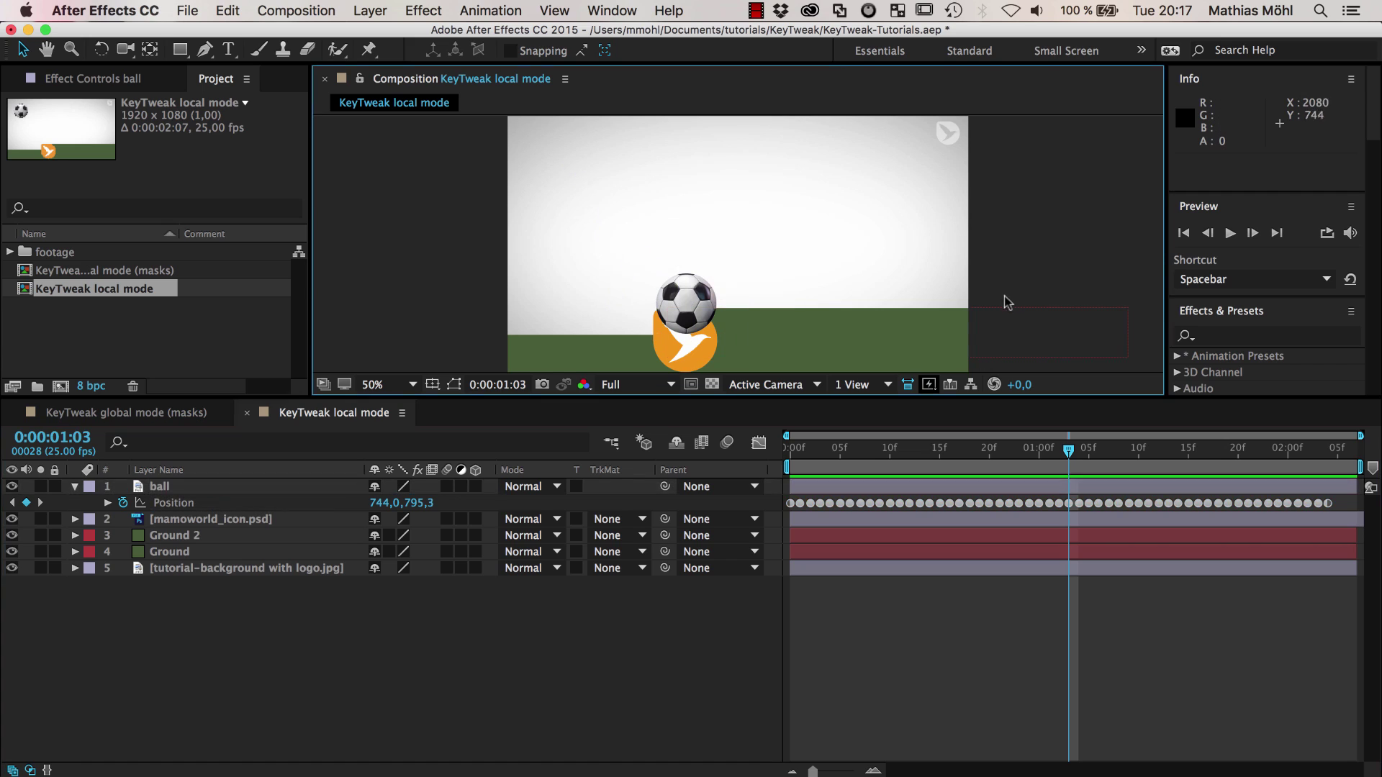
pyautogui.click(693, 295)
pyautogui.moveTo(695, 291); pyautogui.dragTo(712, 168)
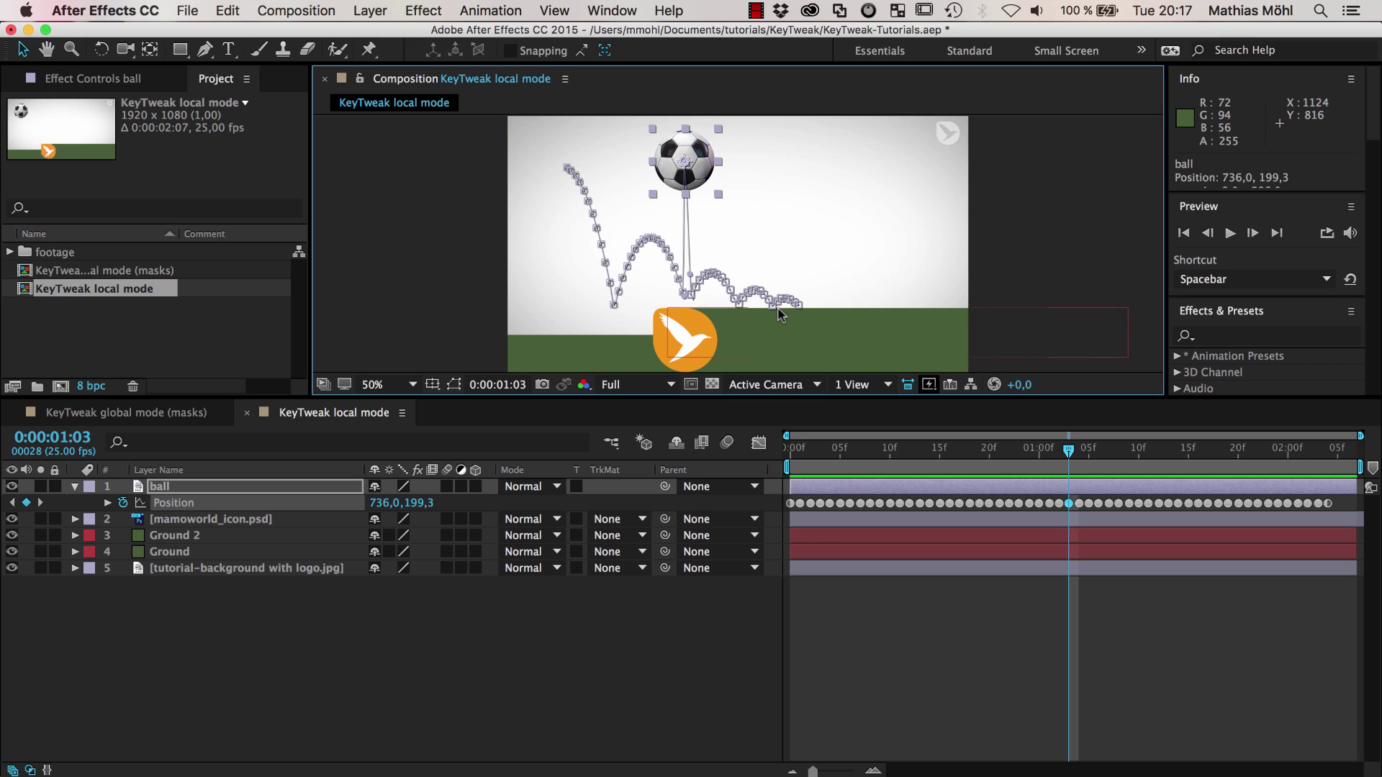
pyautogui.press('super+z')
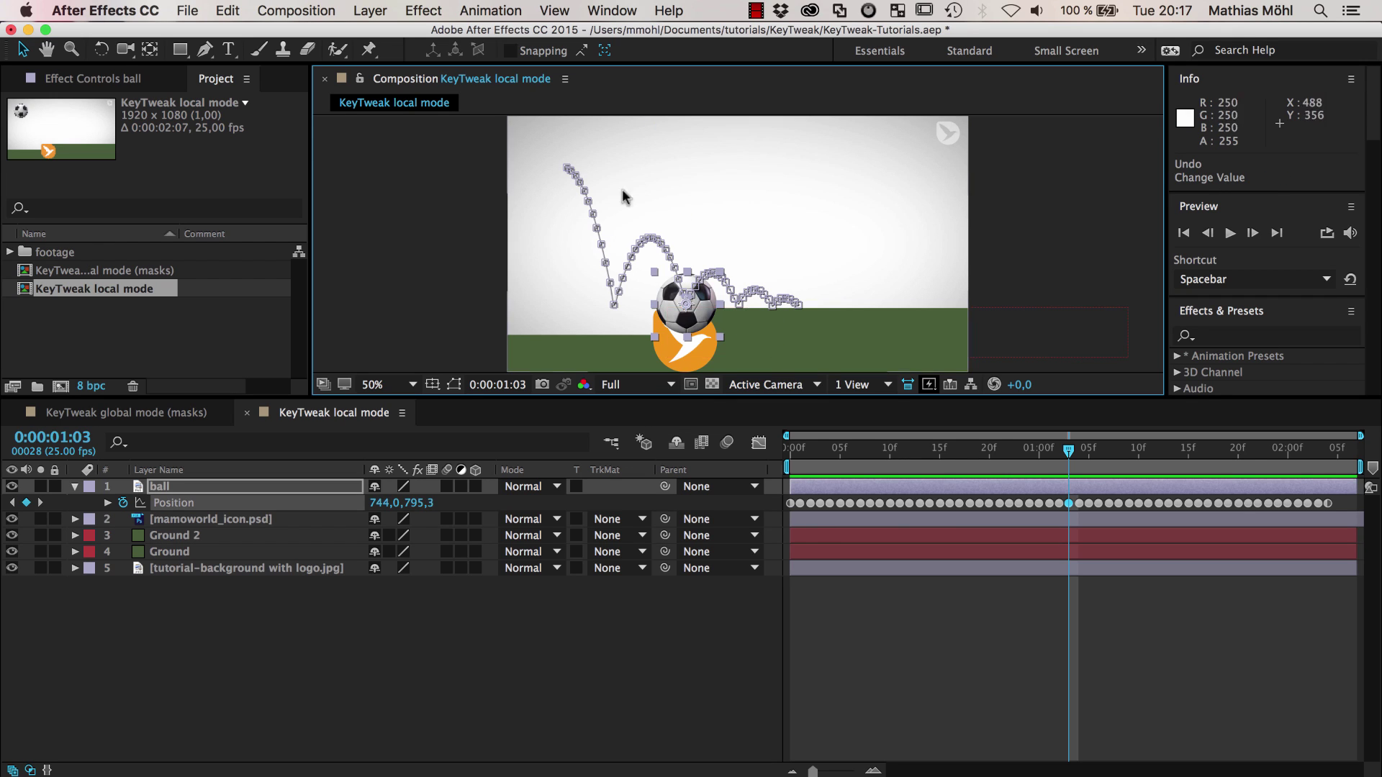
# Open the KeyTweak.jsxbin script and place its window beside the composition image, clear of the ball's motion path
pyautogui.click(616, 13)
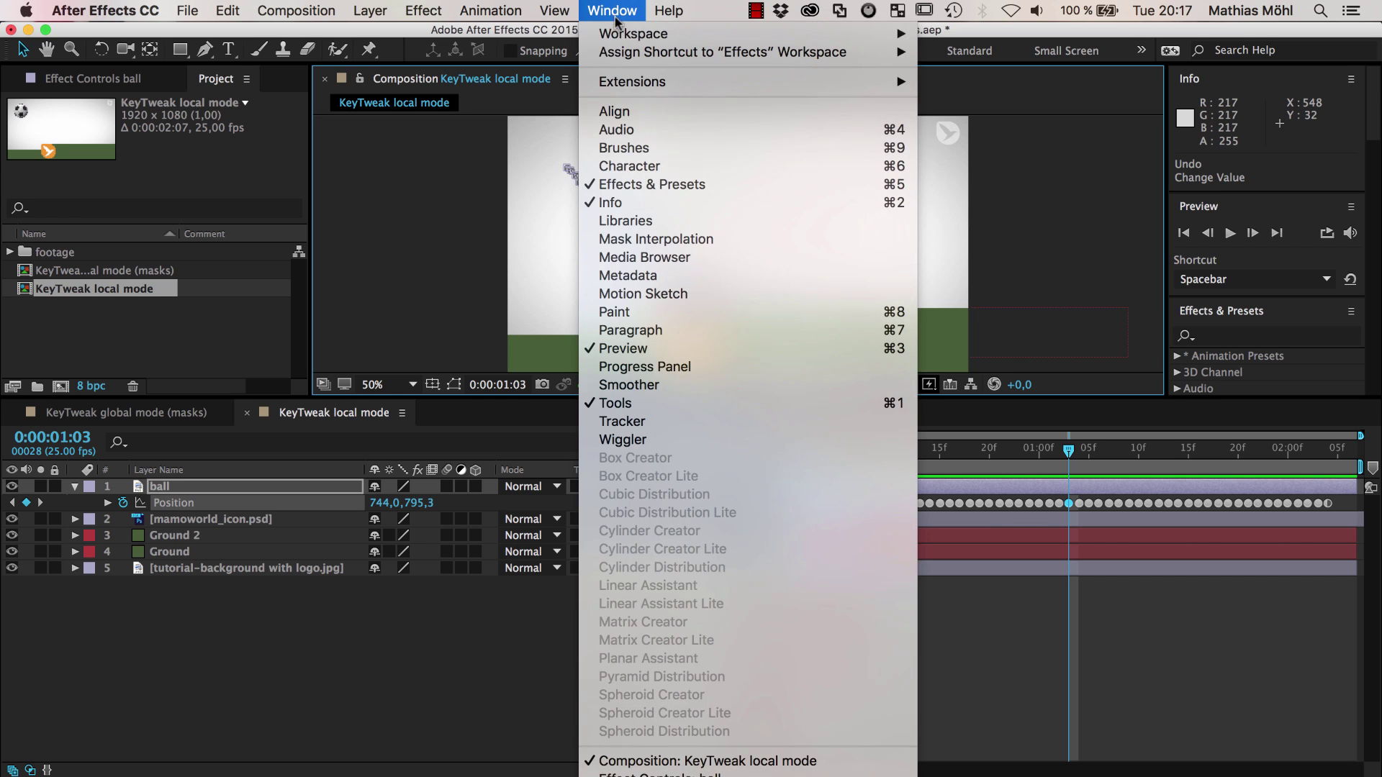
pyautogui.scroll(-10, 661, 655)
pyautogui.scroll(-1, 648, 748)
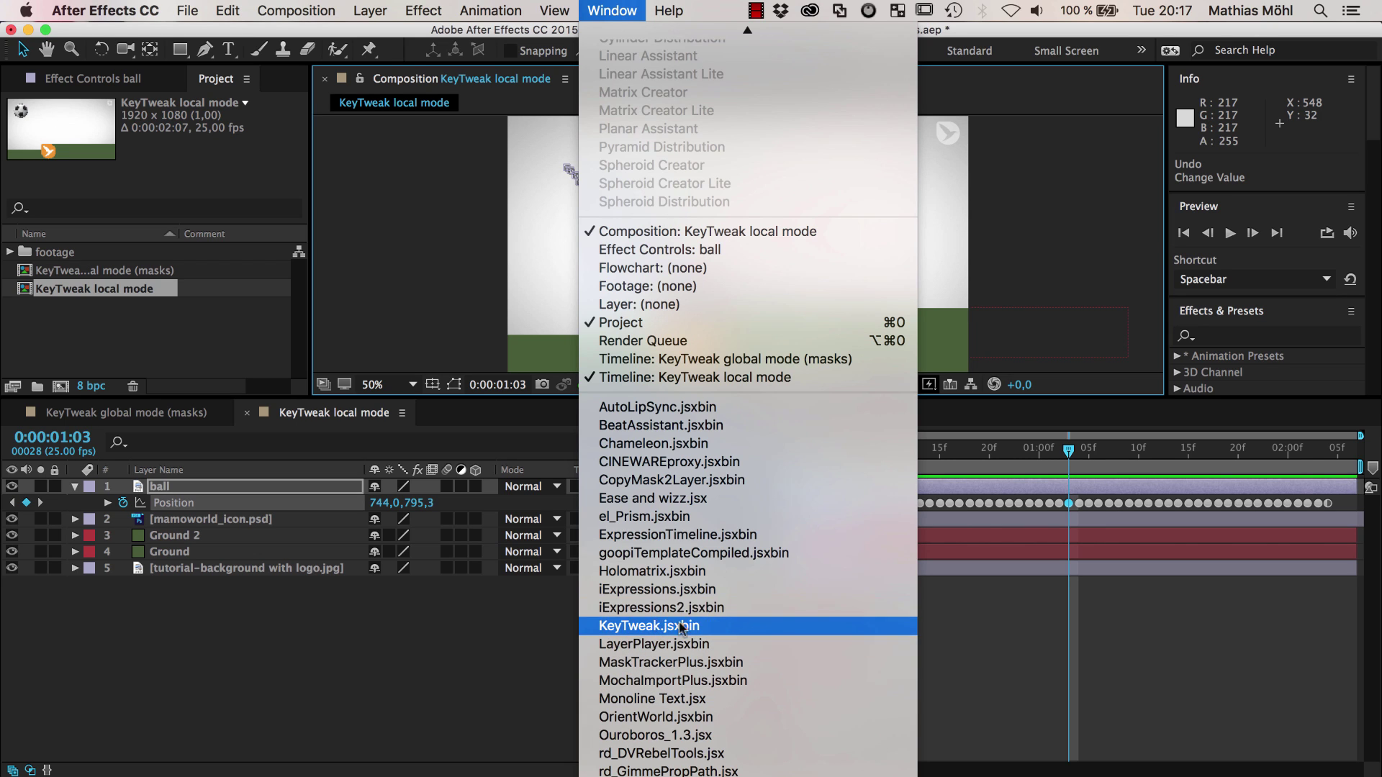
pyautogui.click(652, 626)
pyautogui.moveTo(256, 204); pyautogui.dragTo(160, 51)
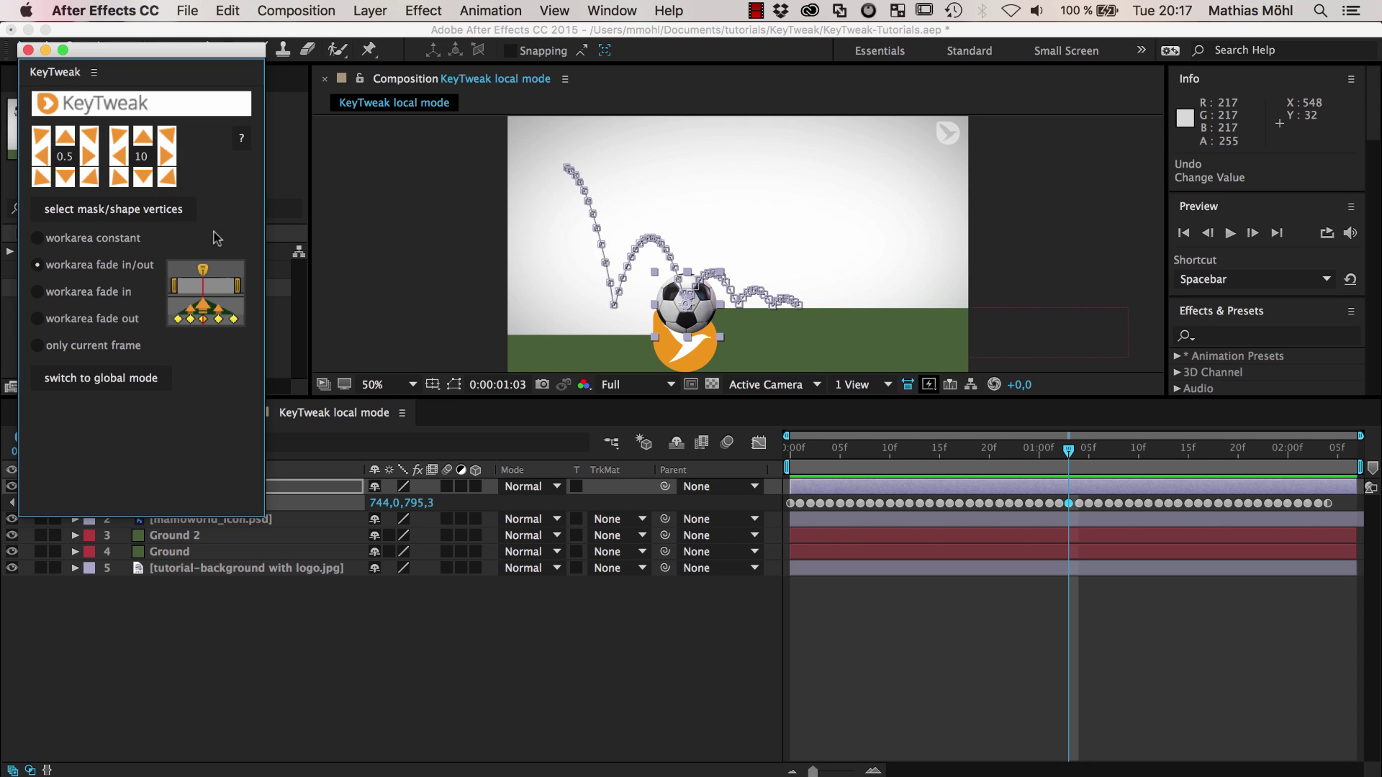
pyautogui.moveTo(160, 56); pyautogui.dragTo(358, 88)
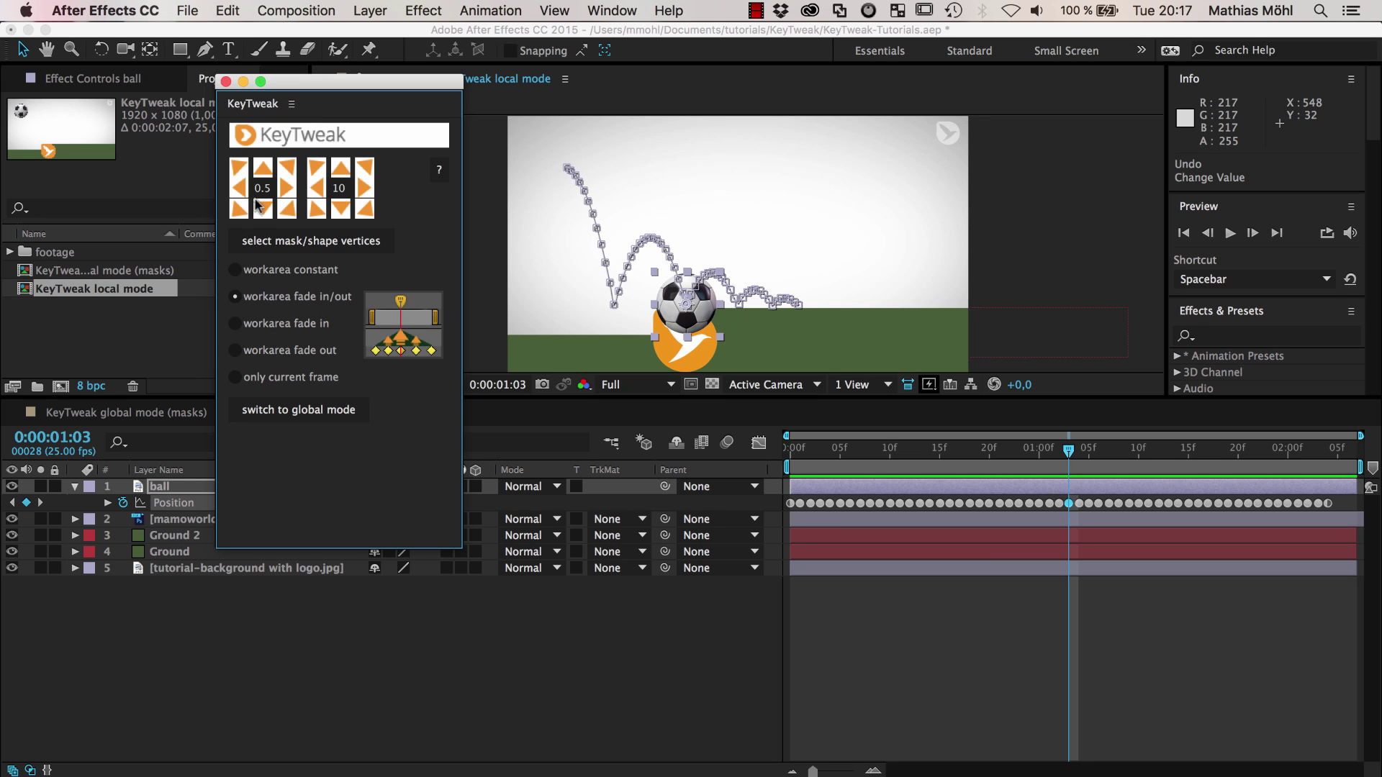
# Look at KeyTweak's global mode options and return to local mode
pyautogui.click(300, 411)
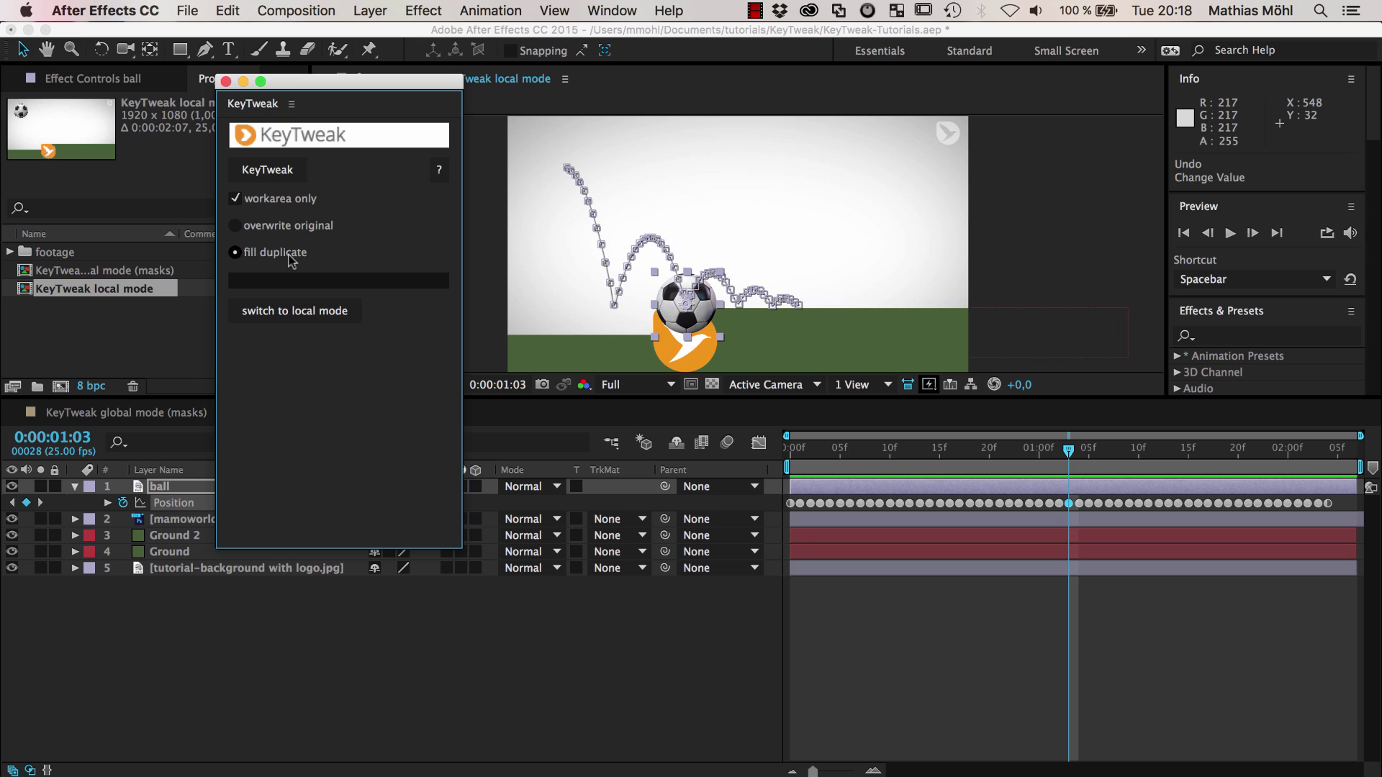
pyautogui.click(311, 312)
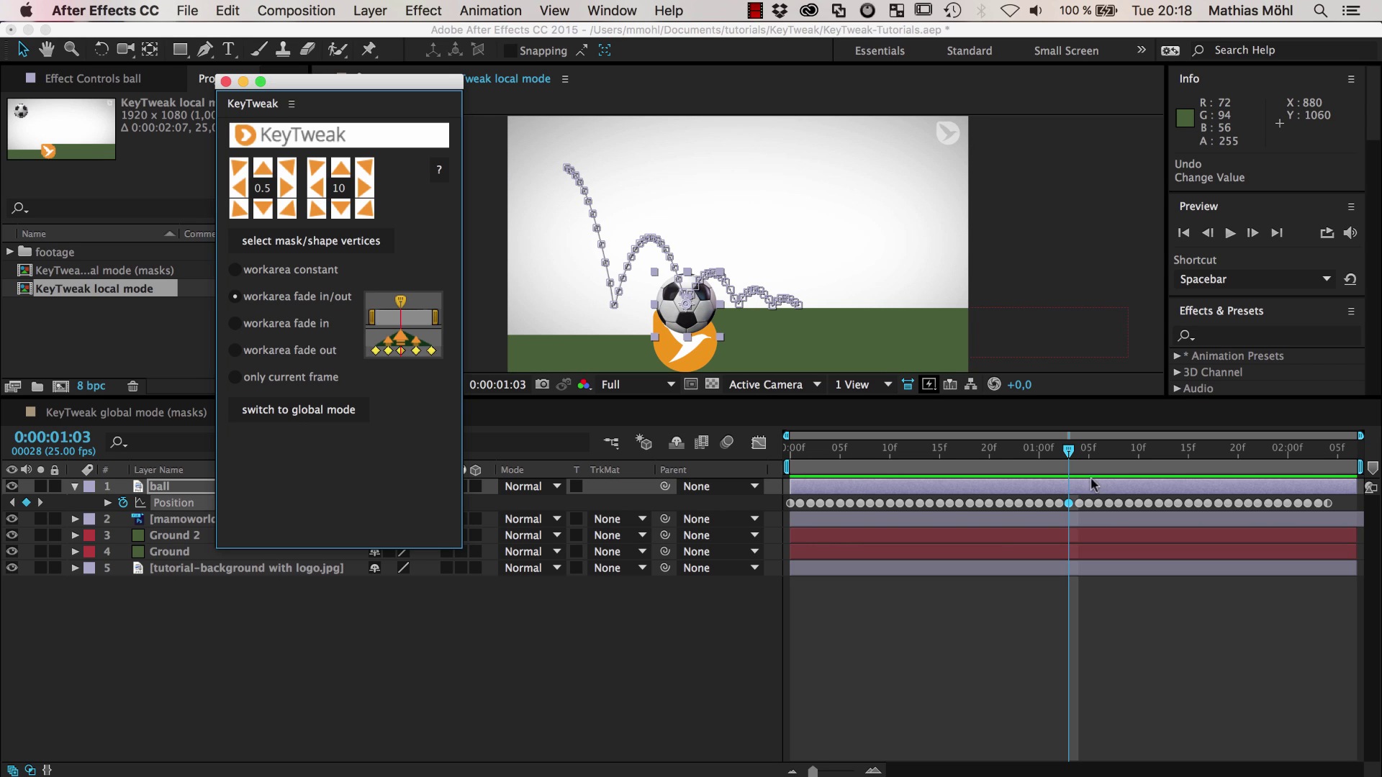
# Set the work area to start at 0:00:01:03, scrub through the rest of the bounce and return to that frame
pyautogui.moveTo(1068, 452)
pyautogui.mouseDown()
pyautogui.moveTo(1012, 454)
pyautogui.moveTo(1072, 468)
pyautogui.mouseUp()
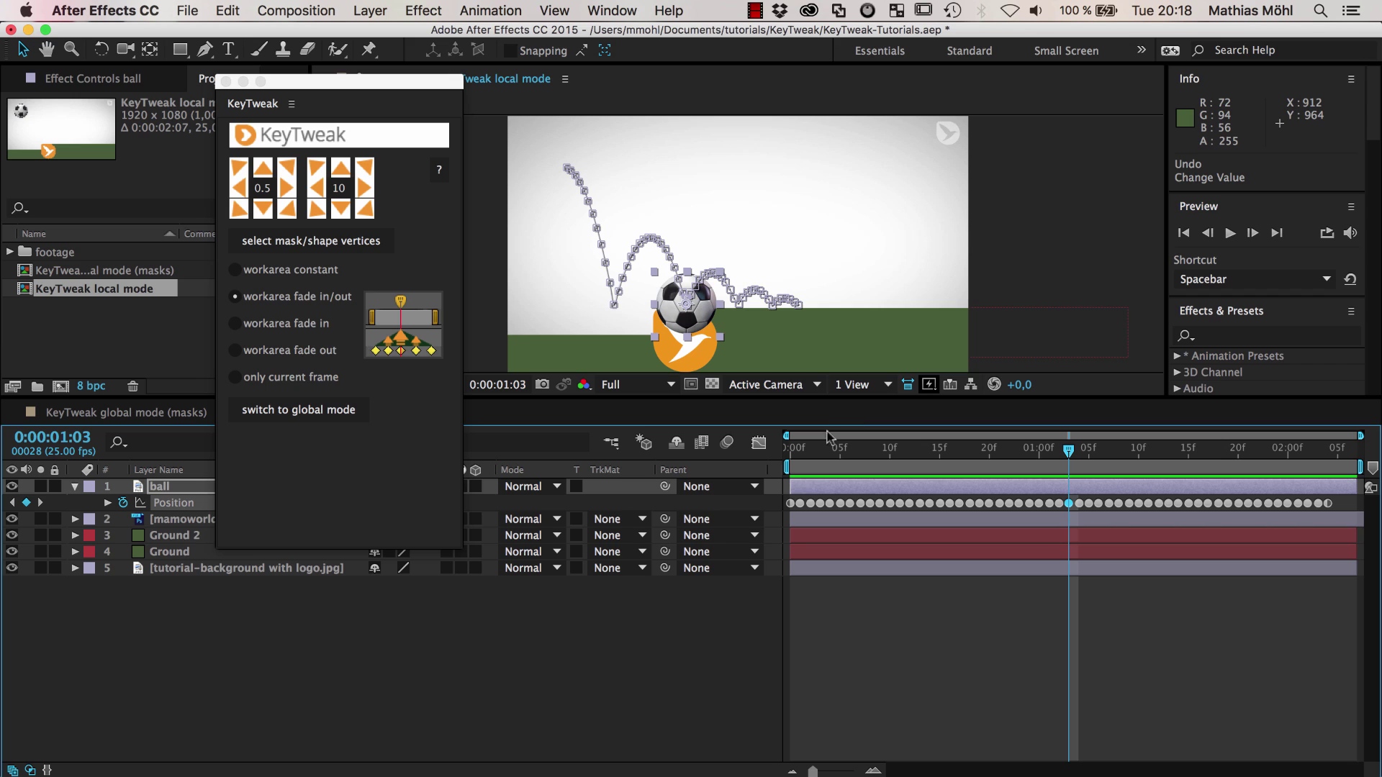
pyautogui.moveTo(786, 466); pyautogui.dragTo(1066, 466)
pyautogui.press('space')
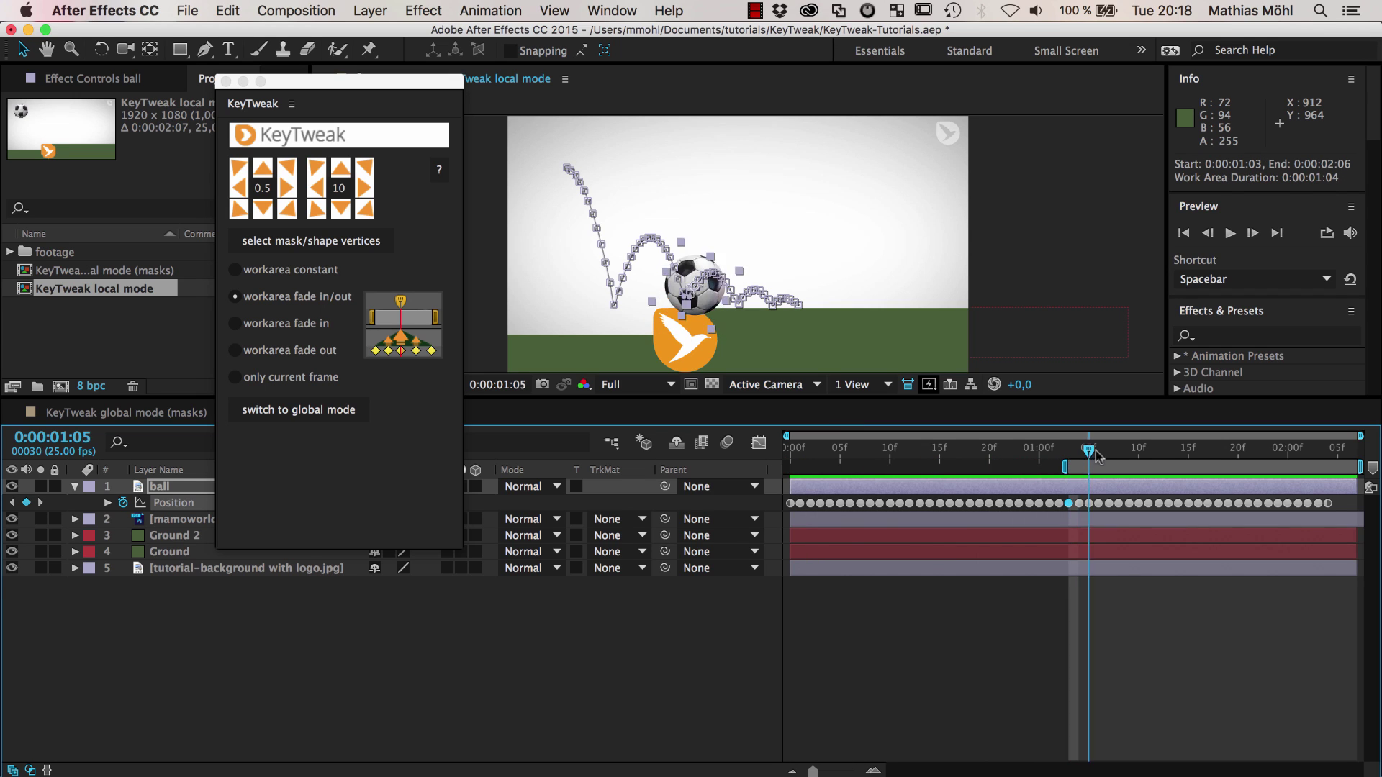
pyautogui.moveTo(1323, 452); pyautogui.dragTo(1069, 453)
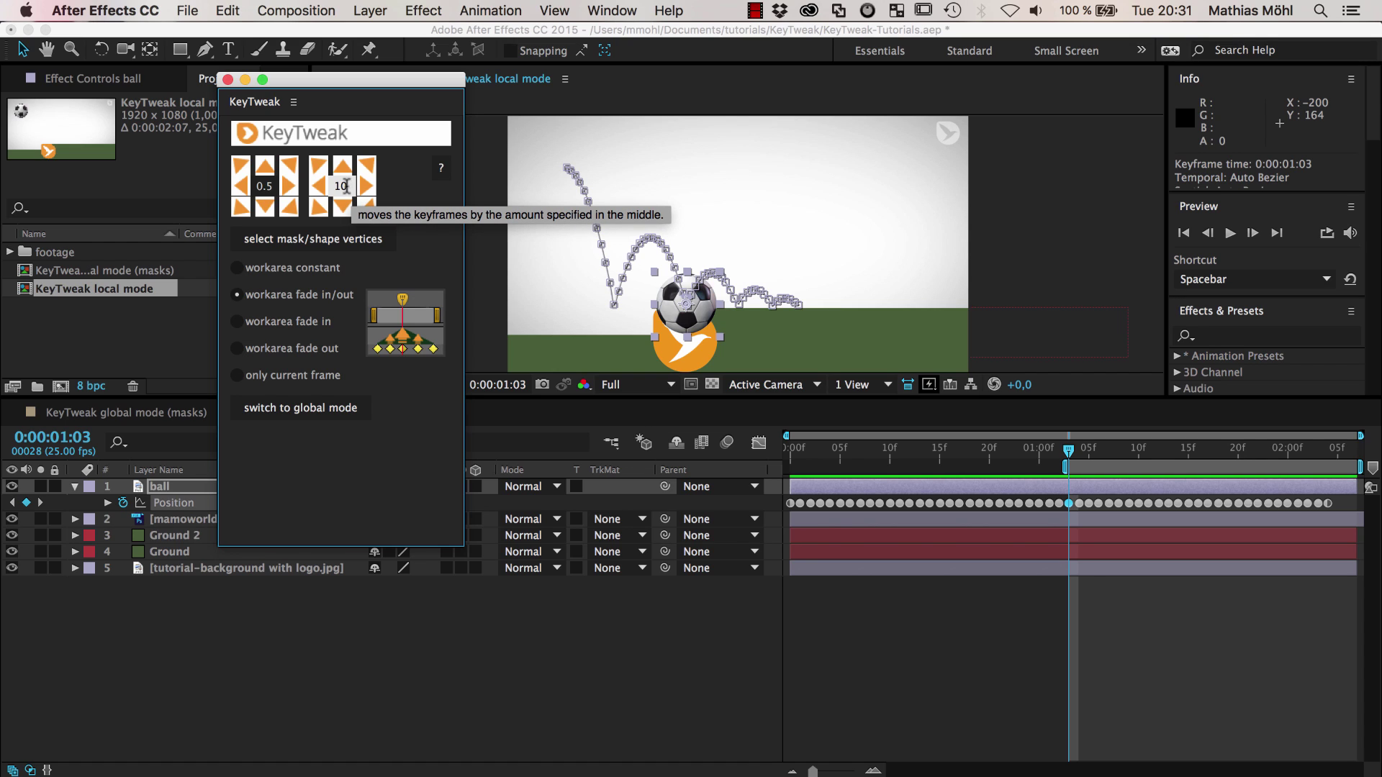
# Try moving the ball's keyframes up by 200 using the workarea constant mode, scrub through the motion and undo the tweak
pyautogui.write('200')
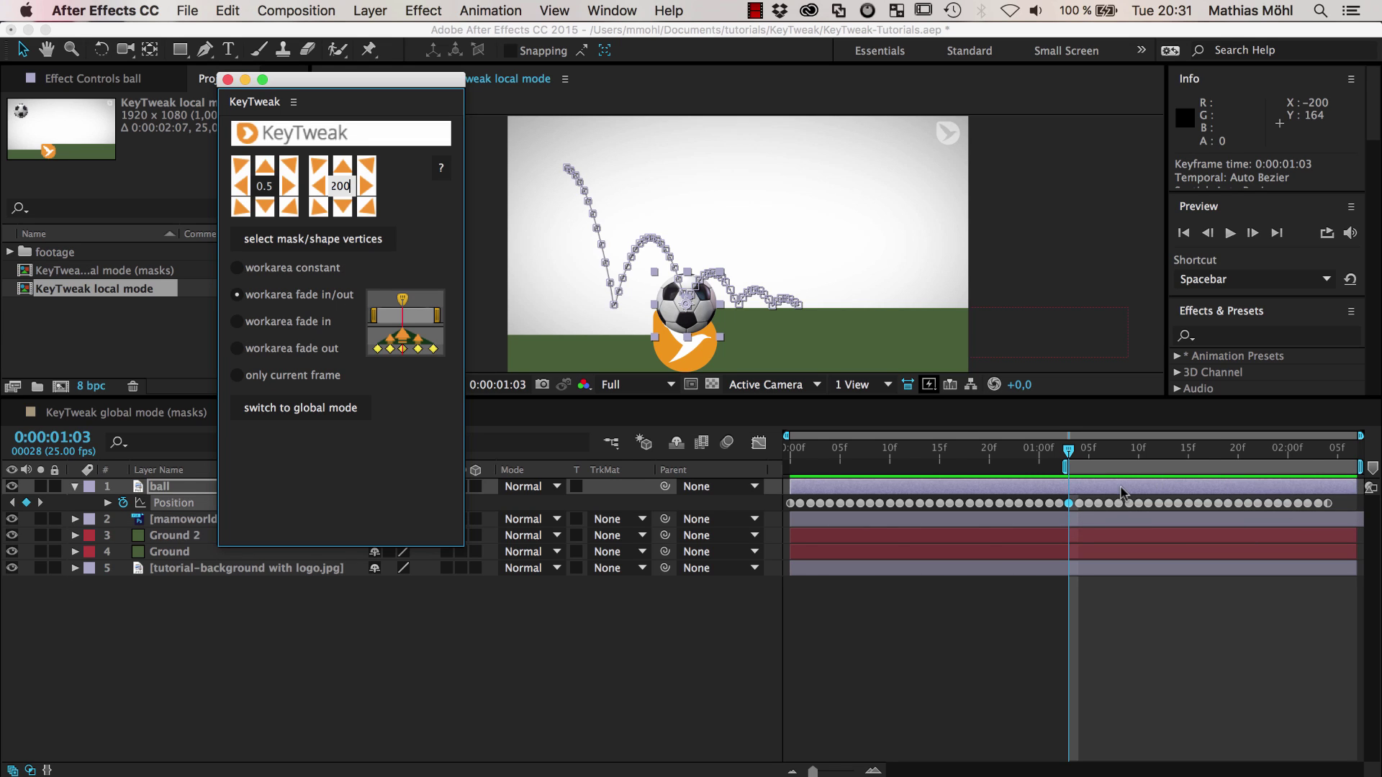
pyautogui.click(237, 267)
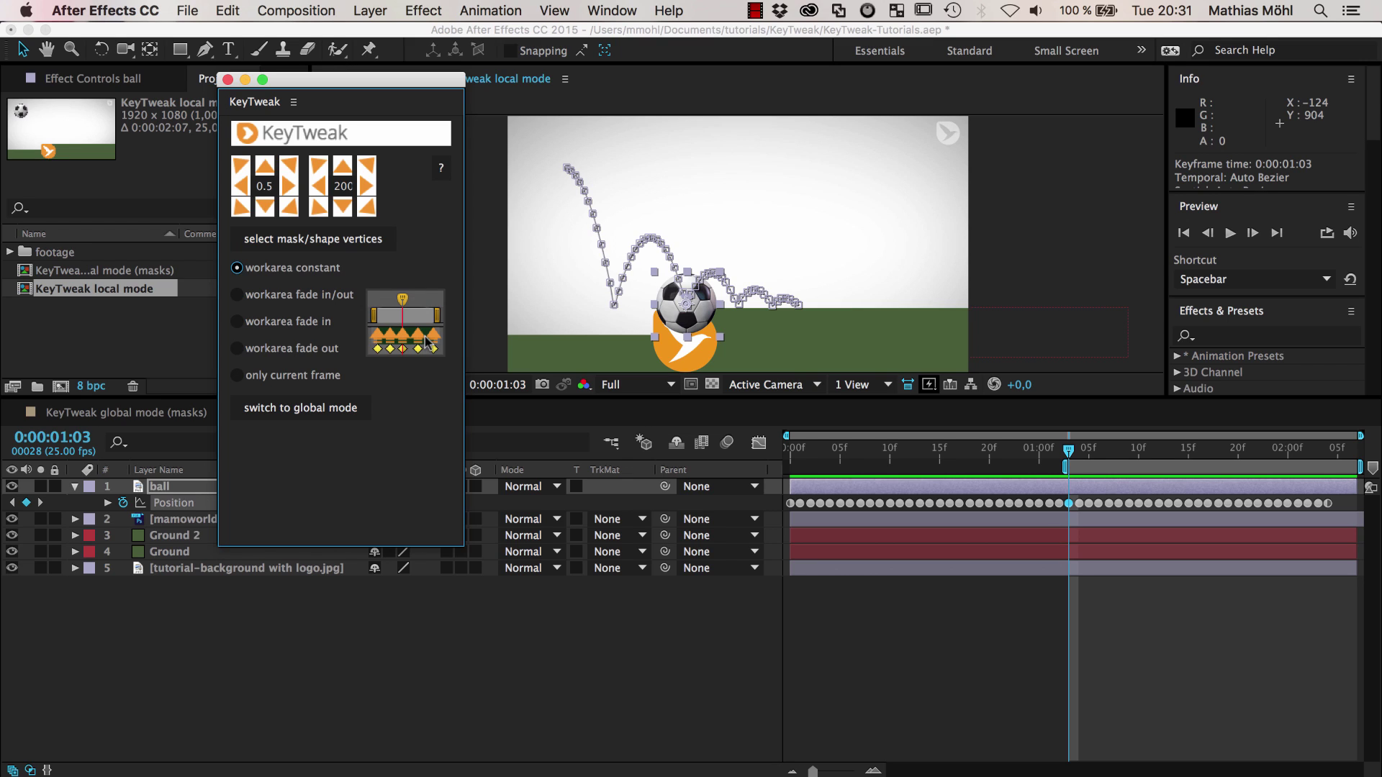
pyautogui.click(345, 171)
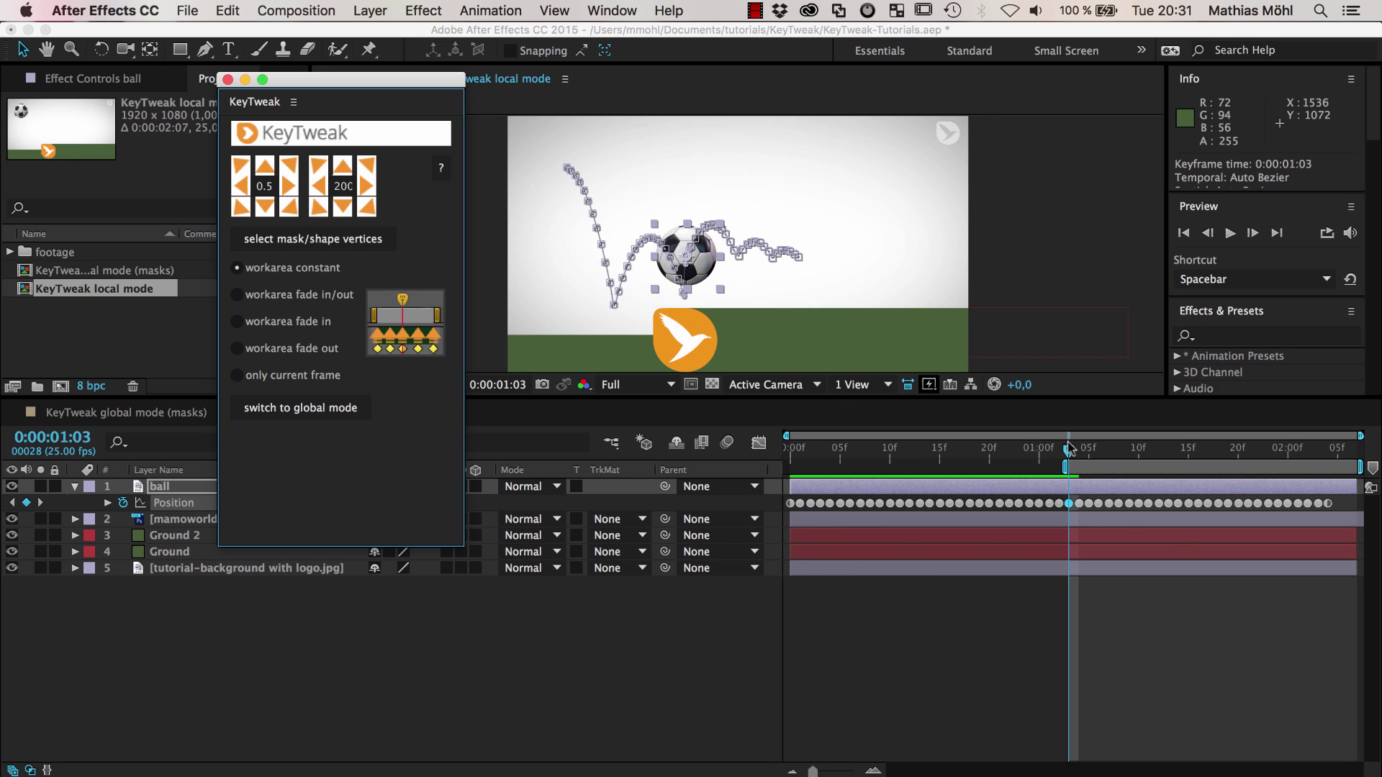
pyautogui.moveTo(1073, 452); pyautogui.dragTo(1078, 503)
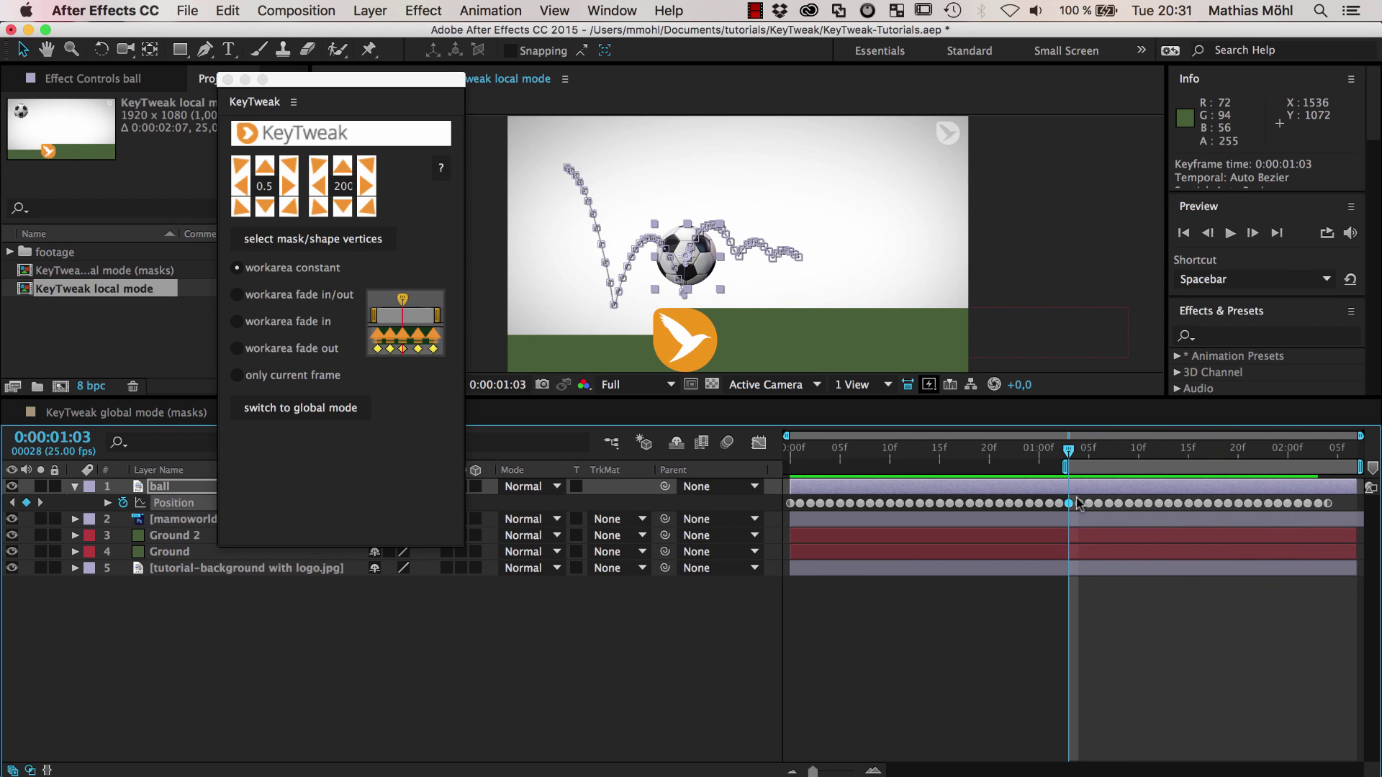
pyautogui.click(224, 11)
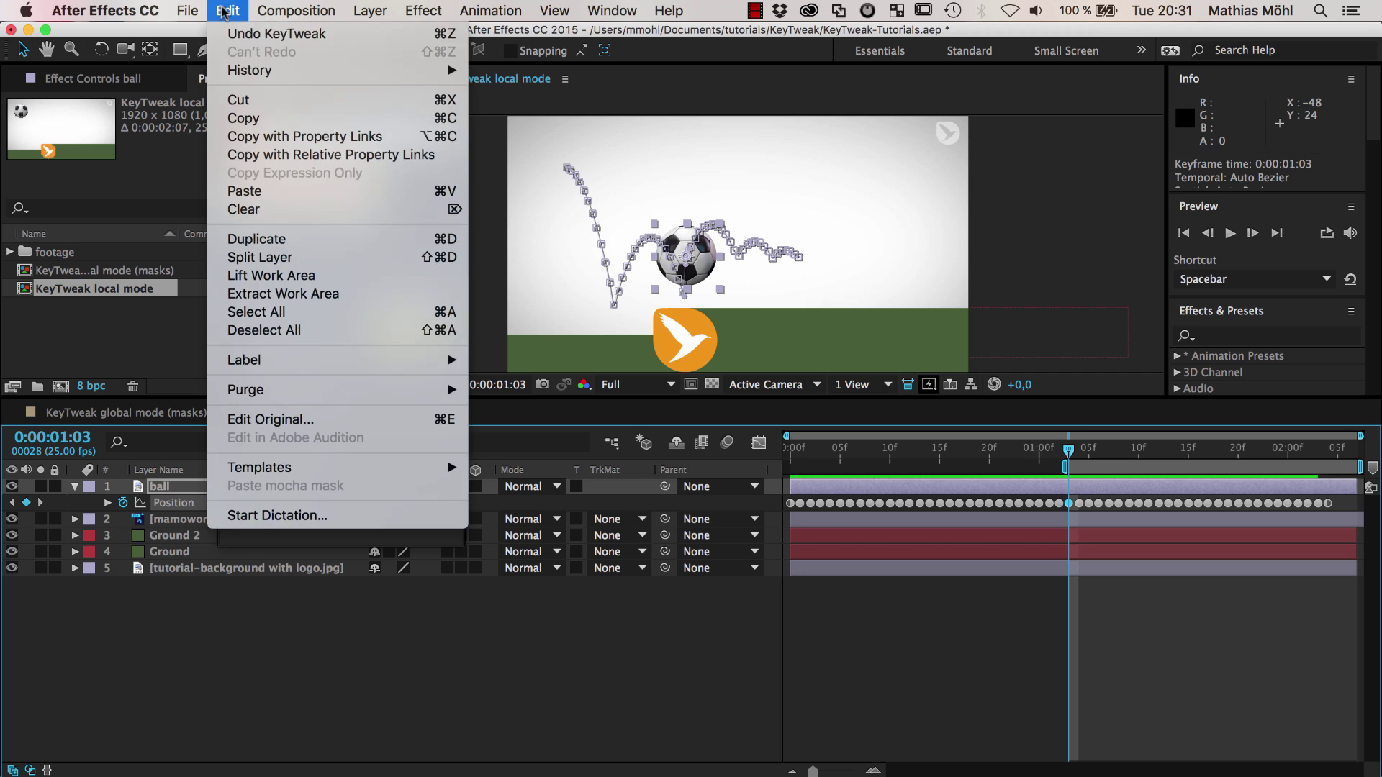
pyautogui.click(233, 34)
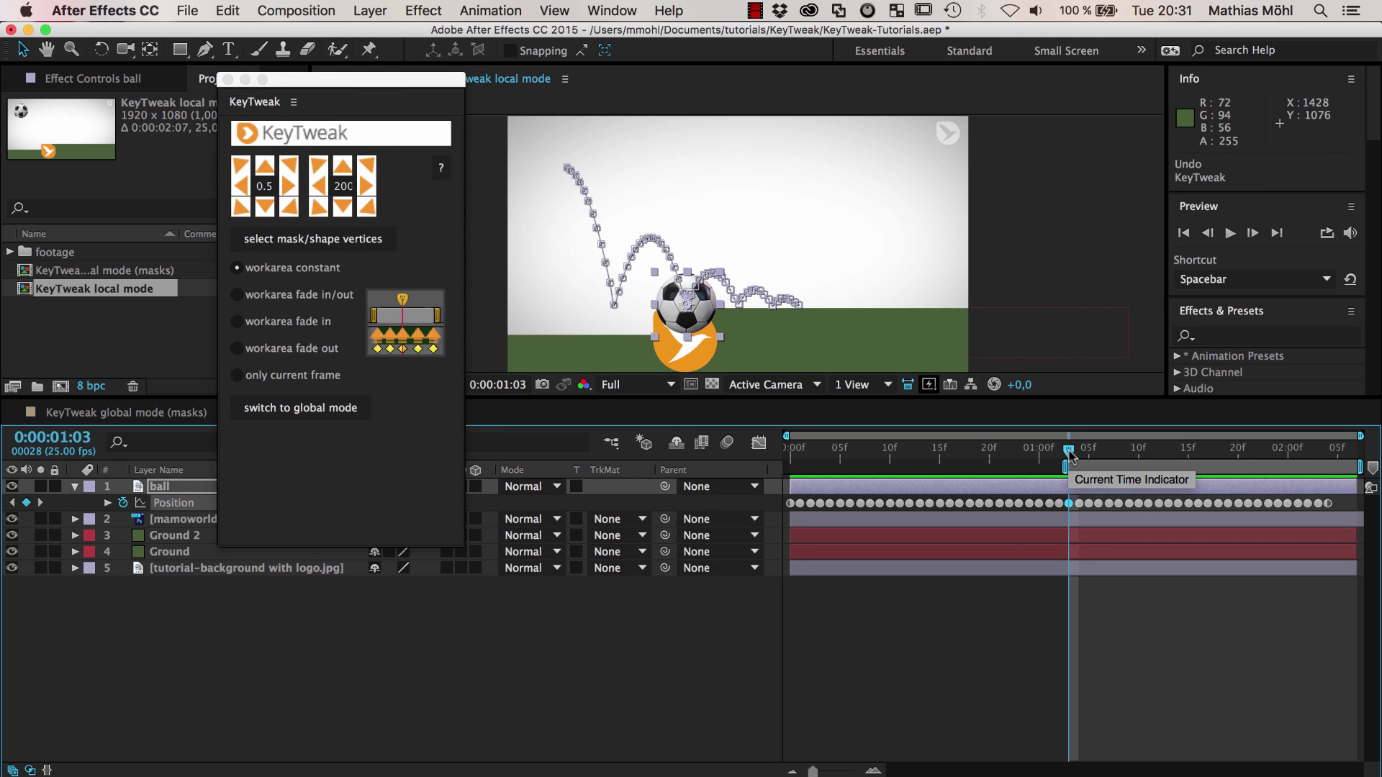
# Choose the workarea fade in mode and start the work area at 0:00:00:11, with the current time at 0:00:01:03
pyautogui.moveTo(1070, 454)
pyautogui.mouseDown()
pyautogui.moveTo(1128, 464)
pyautogui.moveTo(1068, 461)
pyautogui.mouseUp()
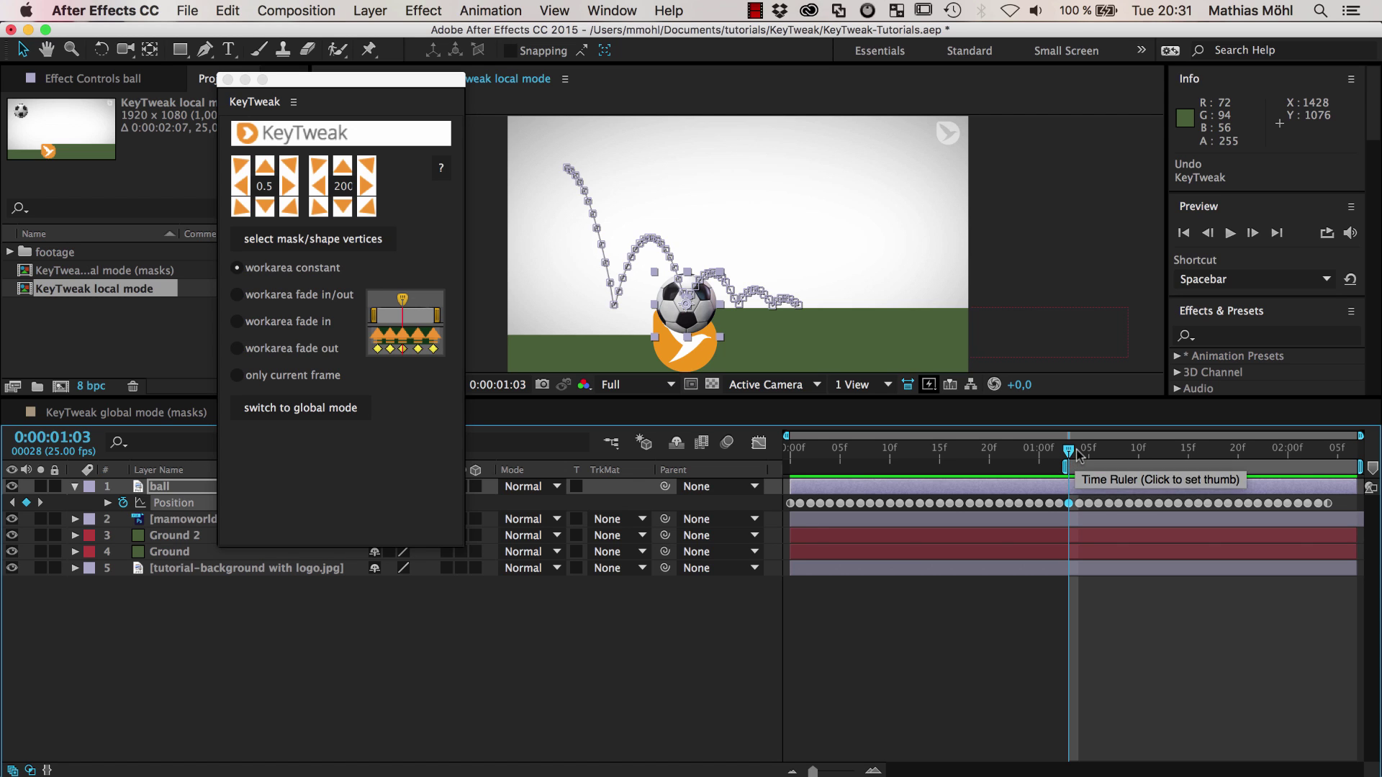
pyautogui.moveTo(1069, 453); pyautogui.dragTo(903, 468)
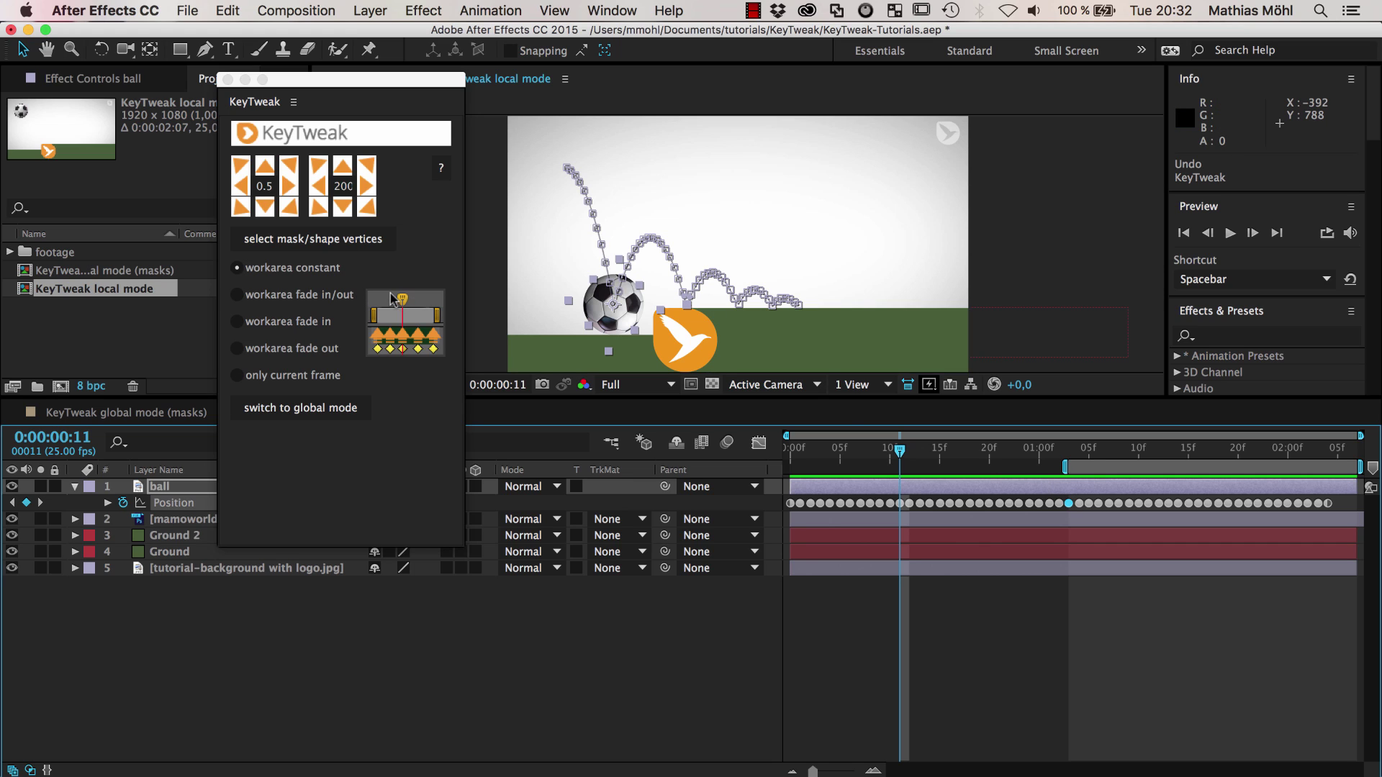
pyautogui.click(240, 324)
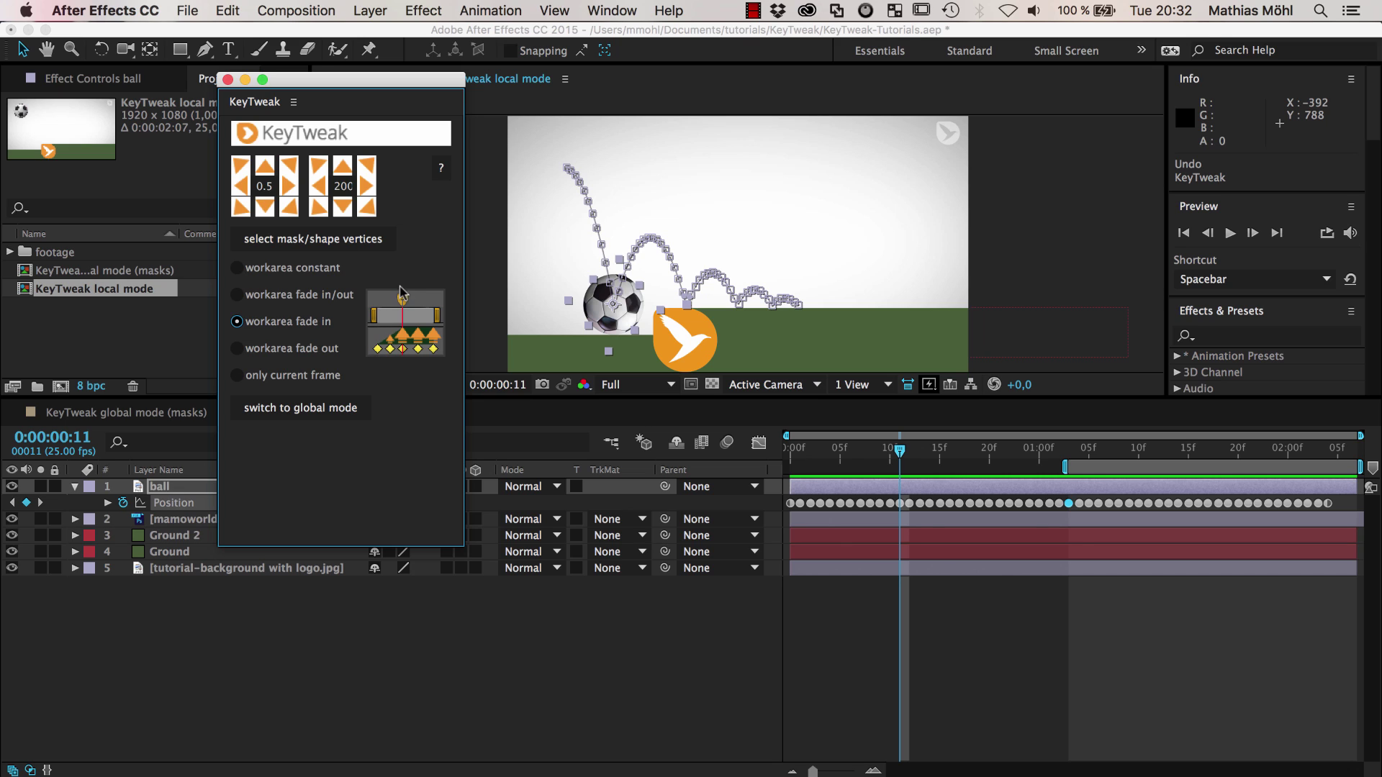
pyautogui.moveTo(1064, 467)
pyautogui.mouseDown()
pyautogui.moveTo(905, 458)
pyautogui.moveTo(1068, 461)
pyautogui.mouseUp()
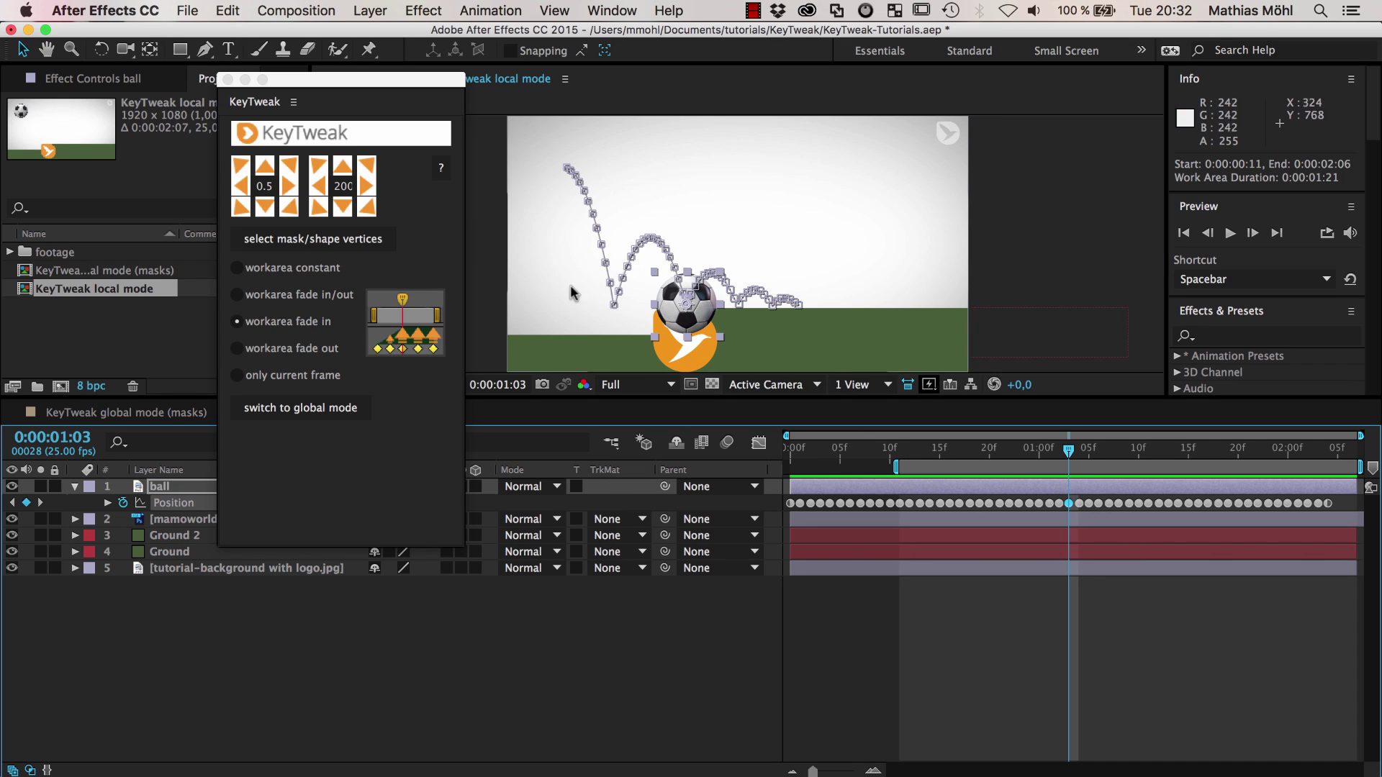
# Try moving the ball's keyframes up by 200 with workarea fade in, and undo the tweak
pyautogui.click(349, 174)
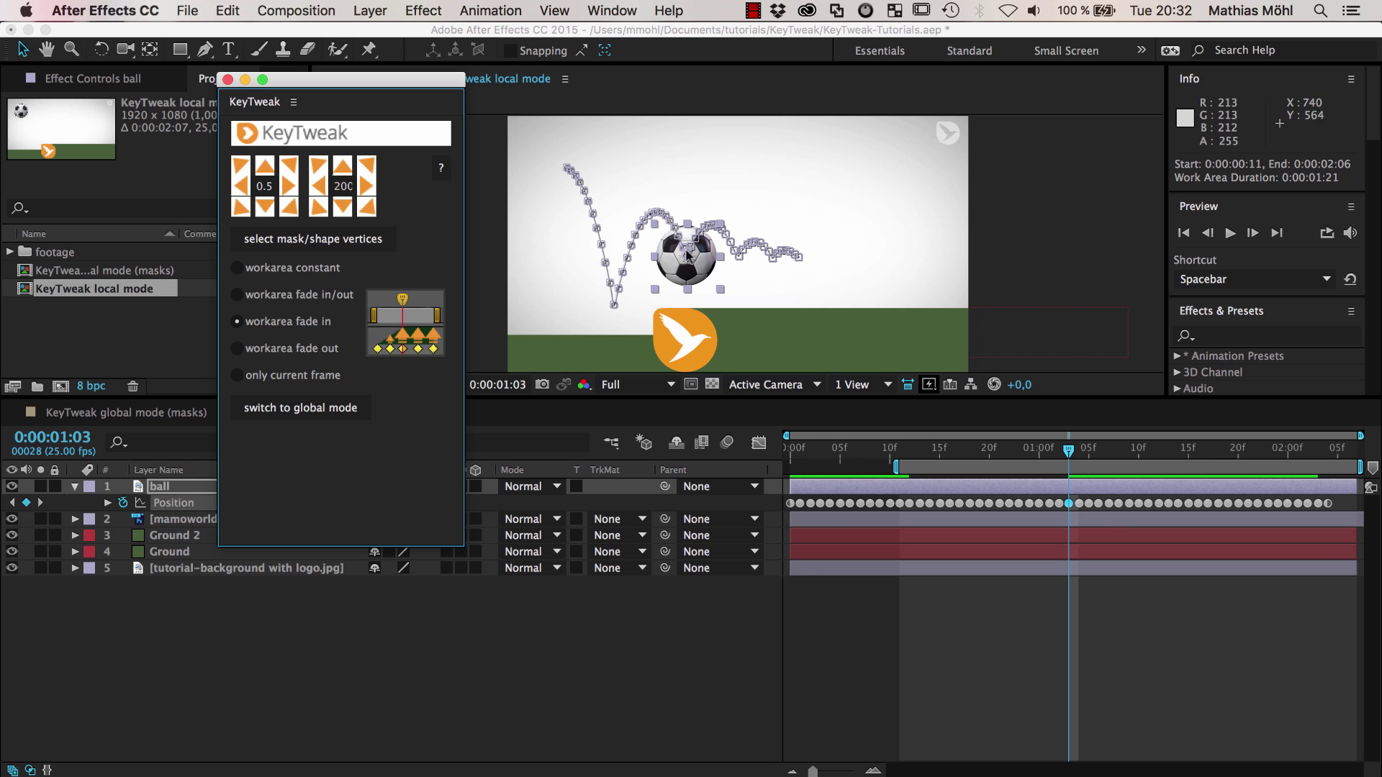
pyautogui.click(240, 12)
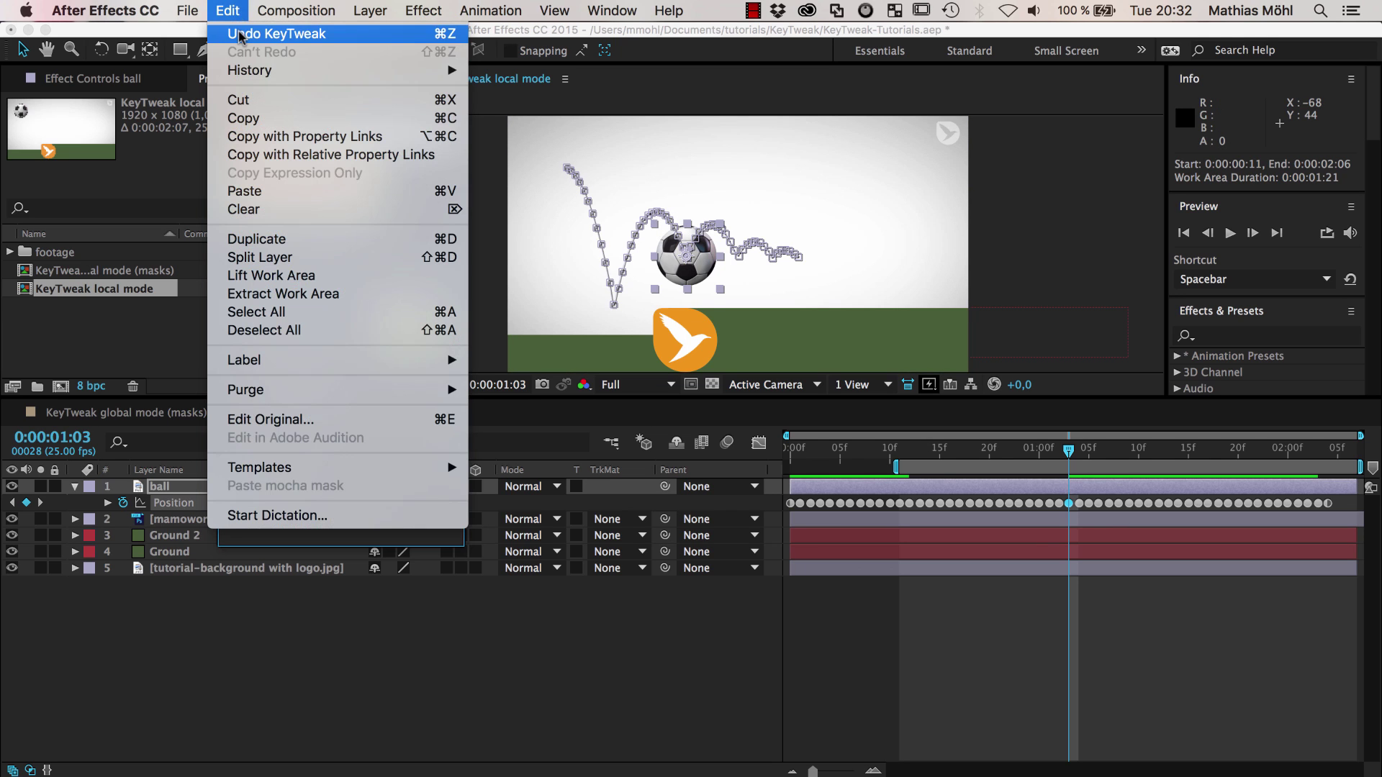
pyautogui.click(239, 36)
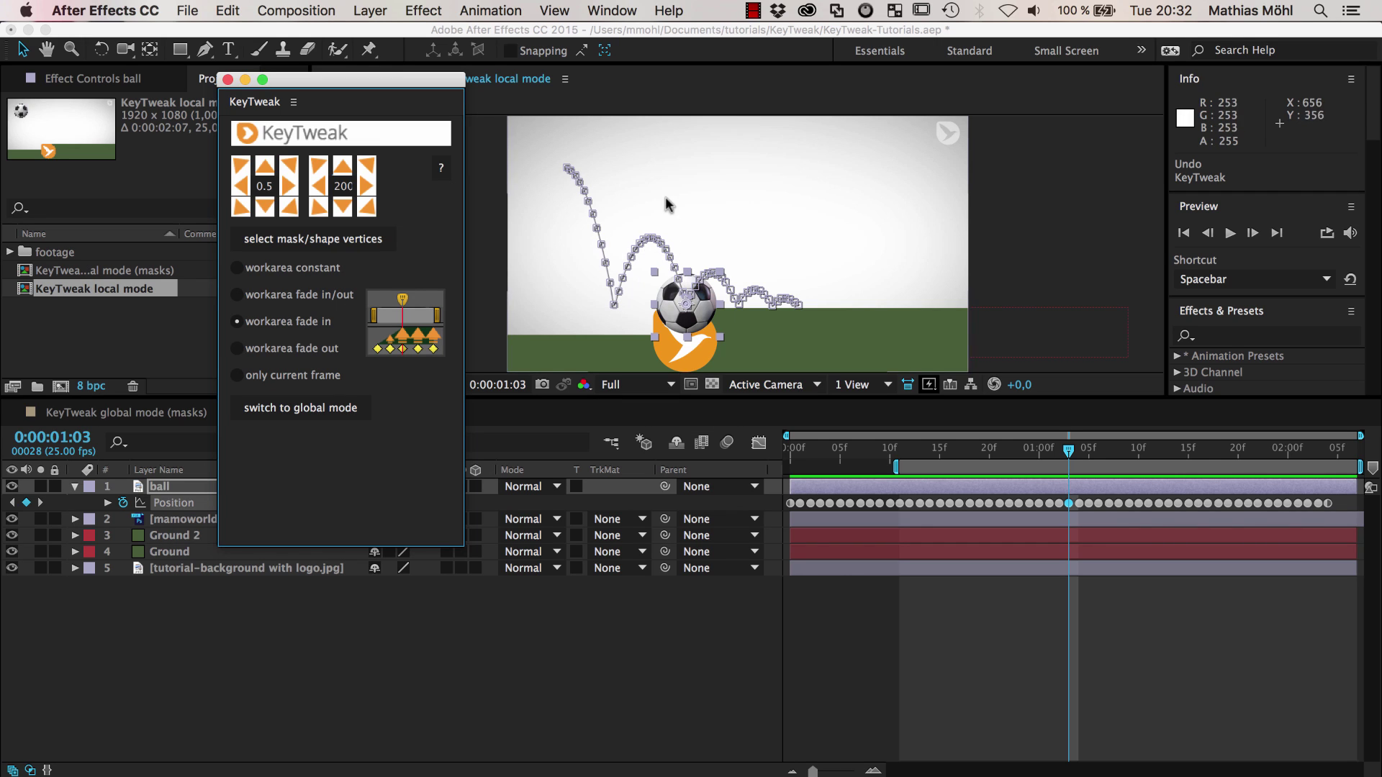
# Reapply the upward move of 200 with fade in, scrub through the bounce to review it, and undo it
pyautogui.click(345, 169)
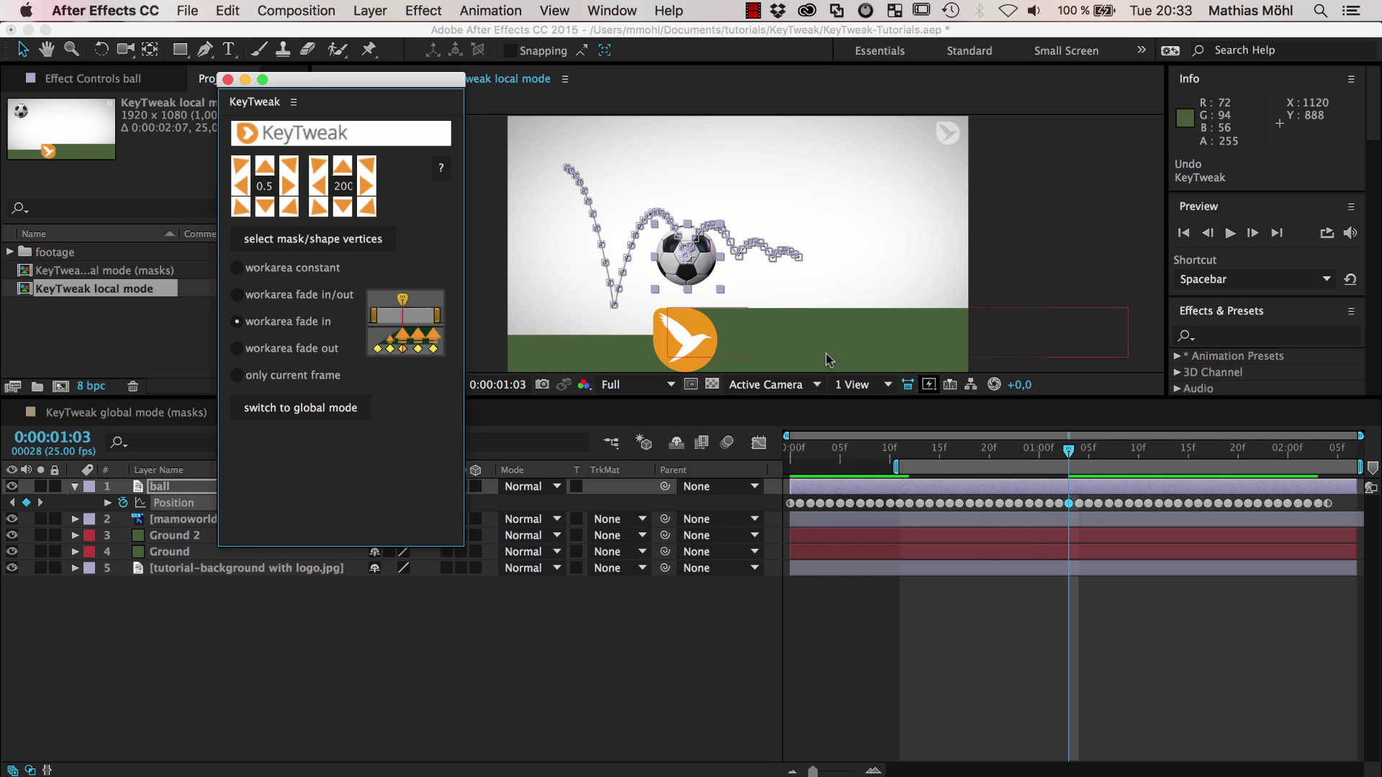
pyautogui.moveTo(1071, 457); pyautogui.dragTo(1067, 506)
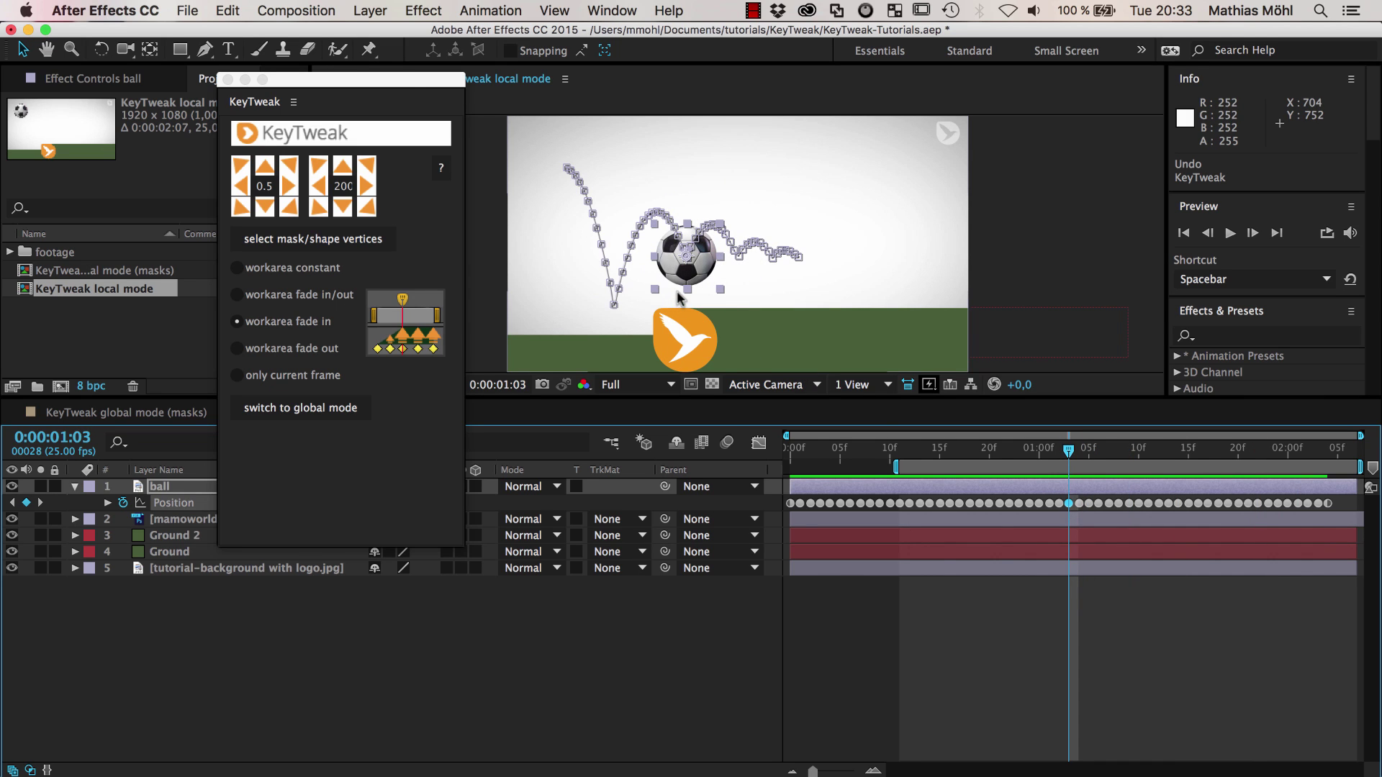
pyautogui.click(229, 10)
pyautogui.click(241, 34)
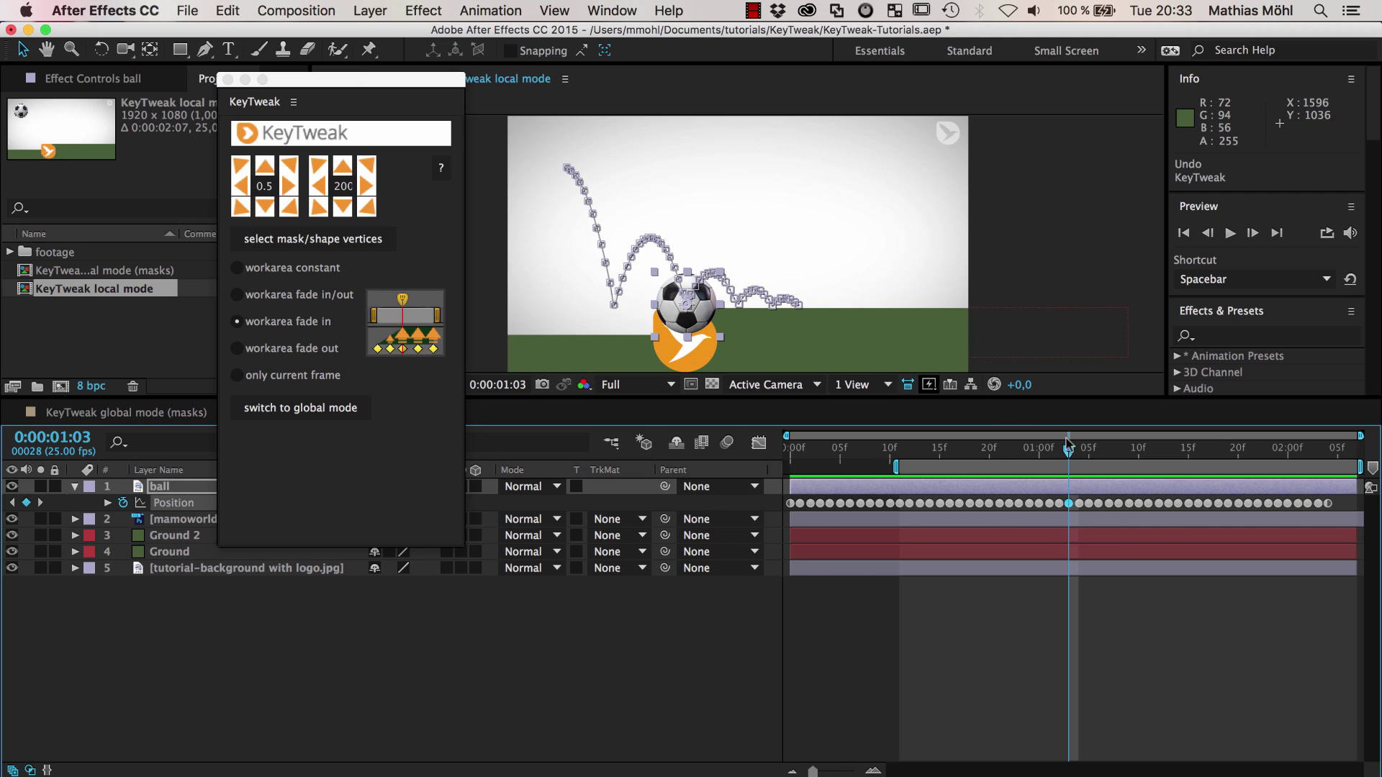
# Set the KeyTweak move amount to 100, shift the ball's keyframes up and check closely where the ball meets the ground
pyautogui.click(345, 187)
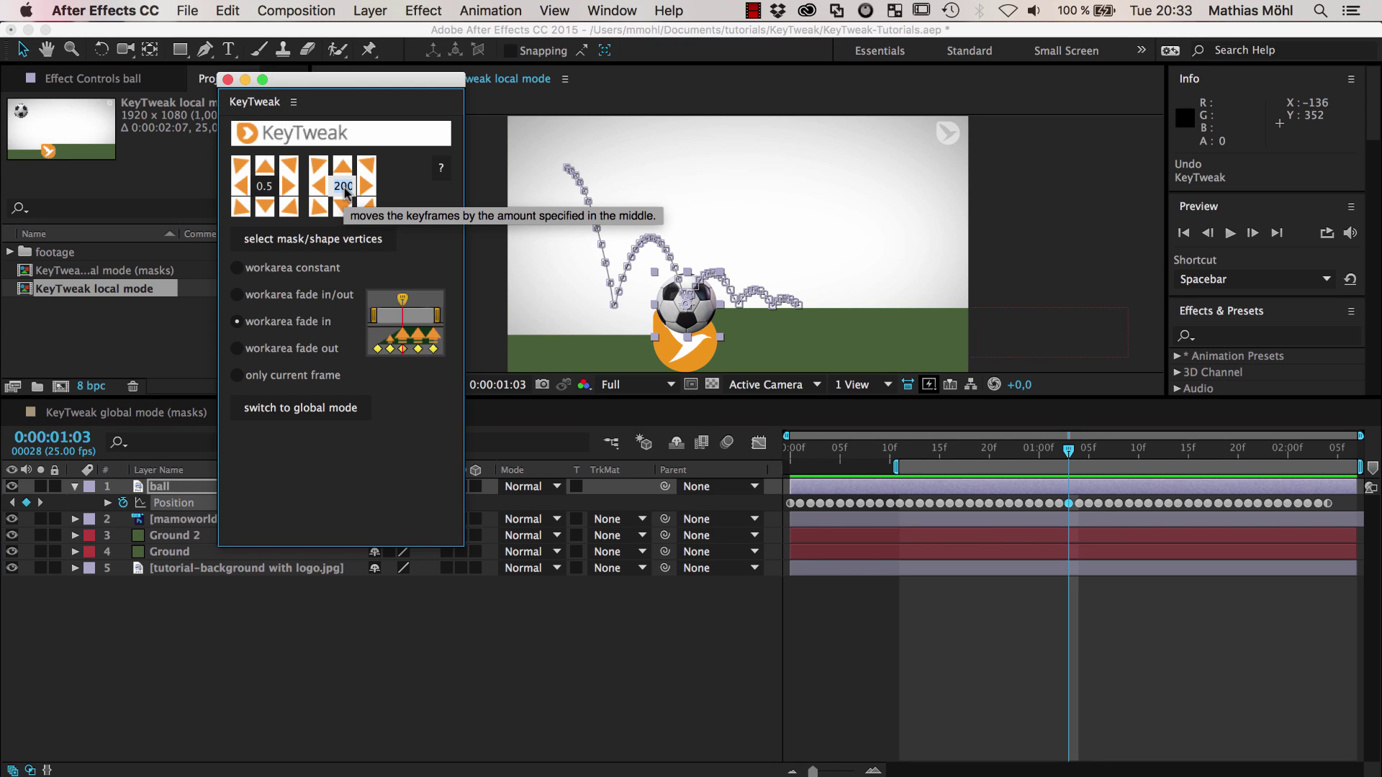
pyautogui.write('100')
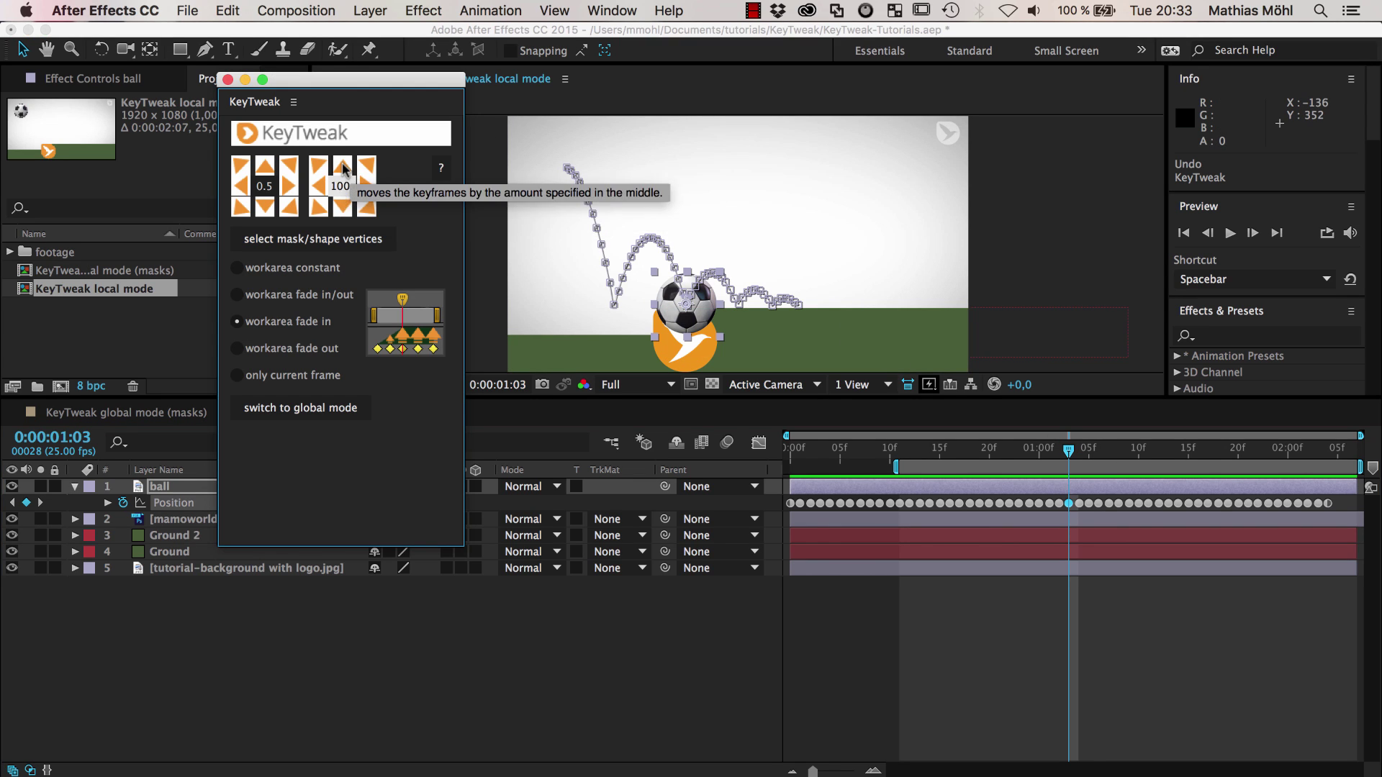
pyautogui.press('Return')
pyautogui.scroll(4, 722, 322)
pyautogui.moveTo(658, 183); pyautogui.dragTo(675, 133)
pyautogui.press('v')
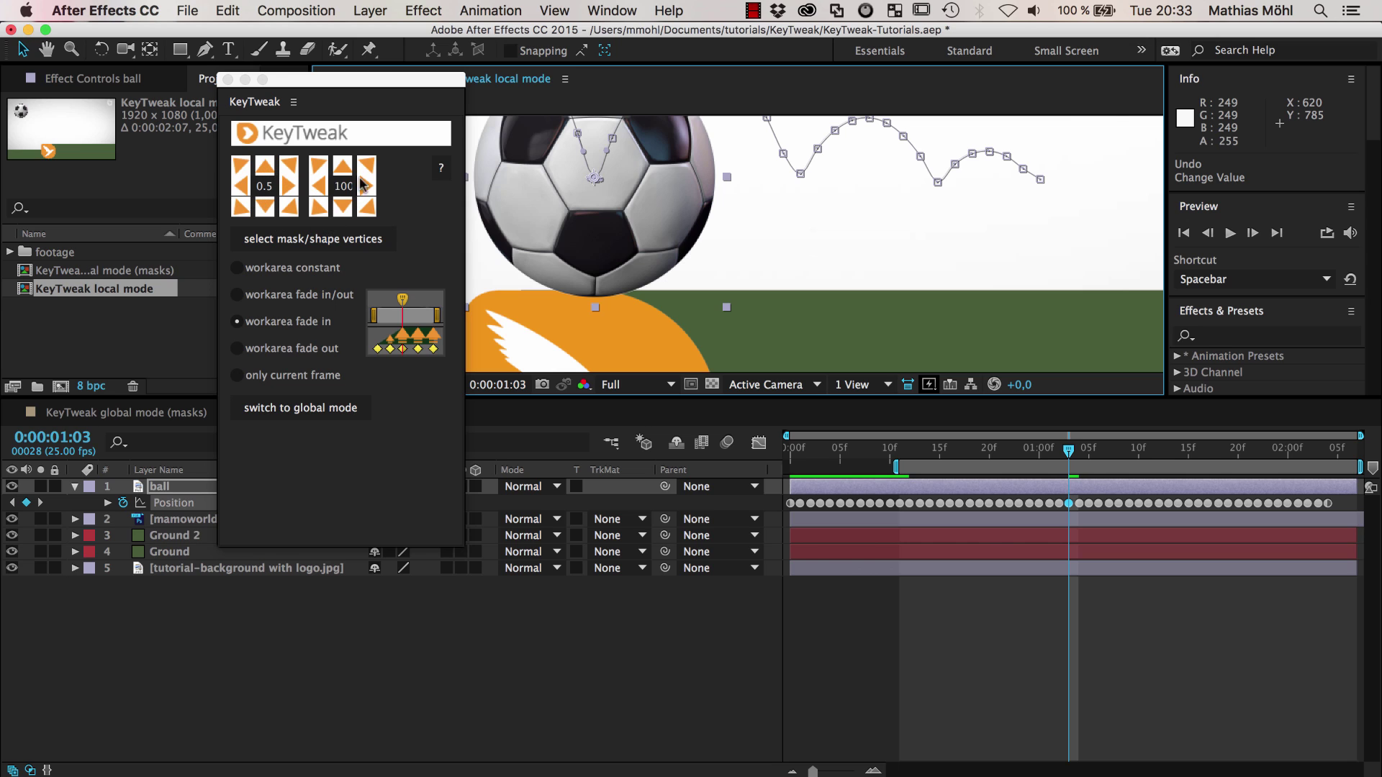
# Set the KeyTweak move amount to 10, shift the ball's keyframes up once and inspect the contact with the ground closely
pyautogui.click(265, 189)
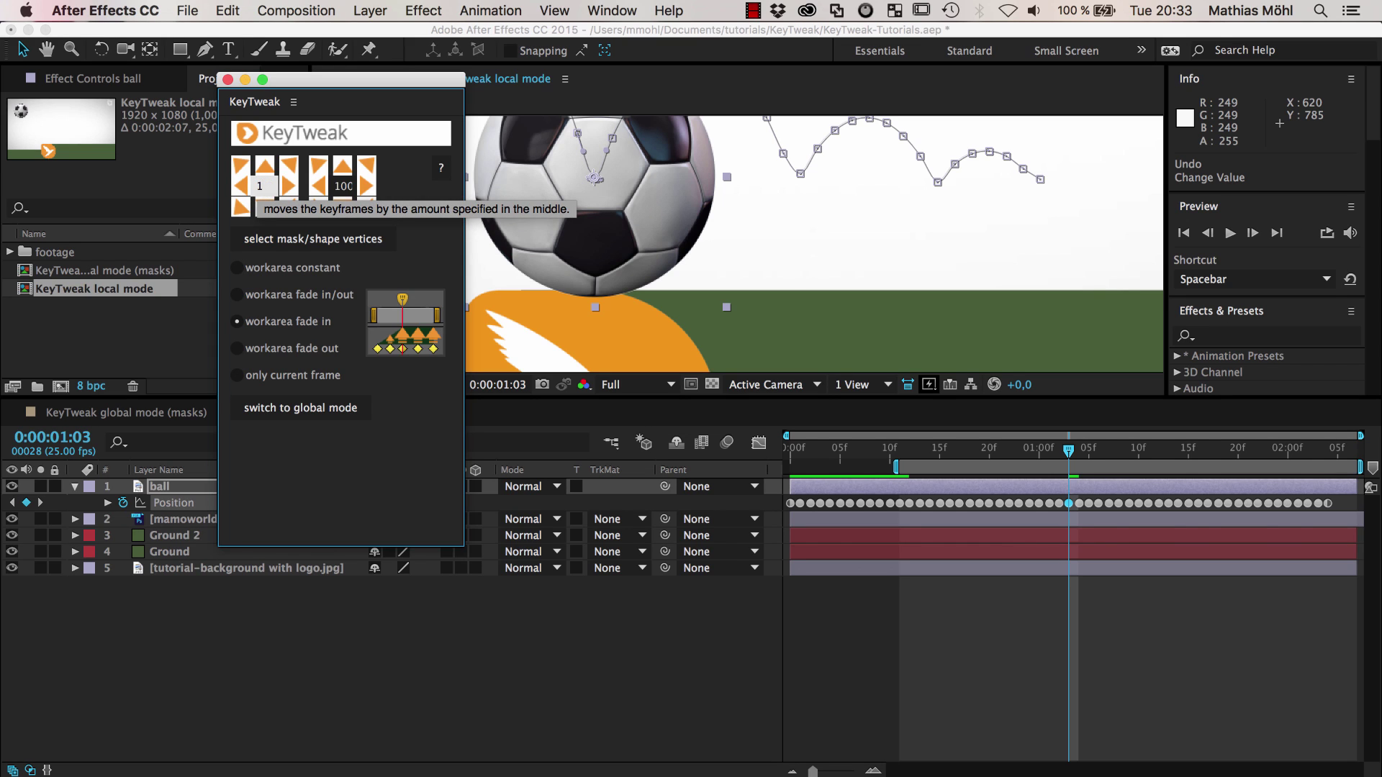
pyautogui.click(265, 170)
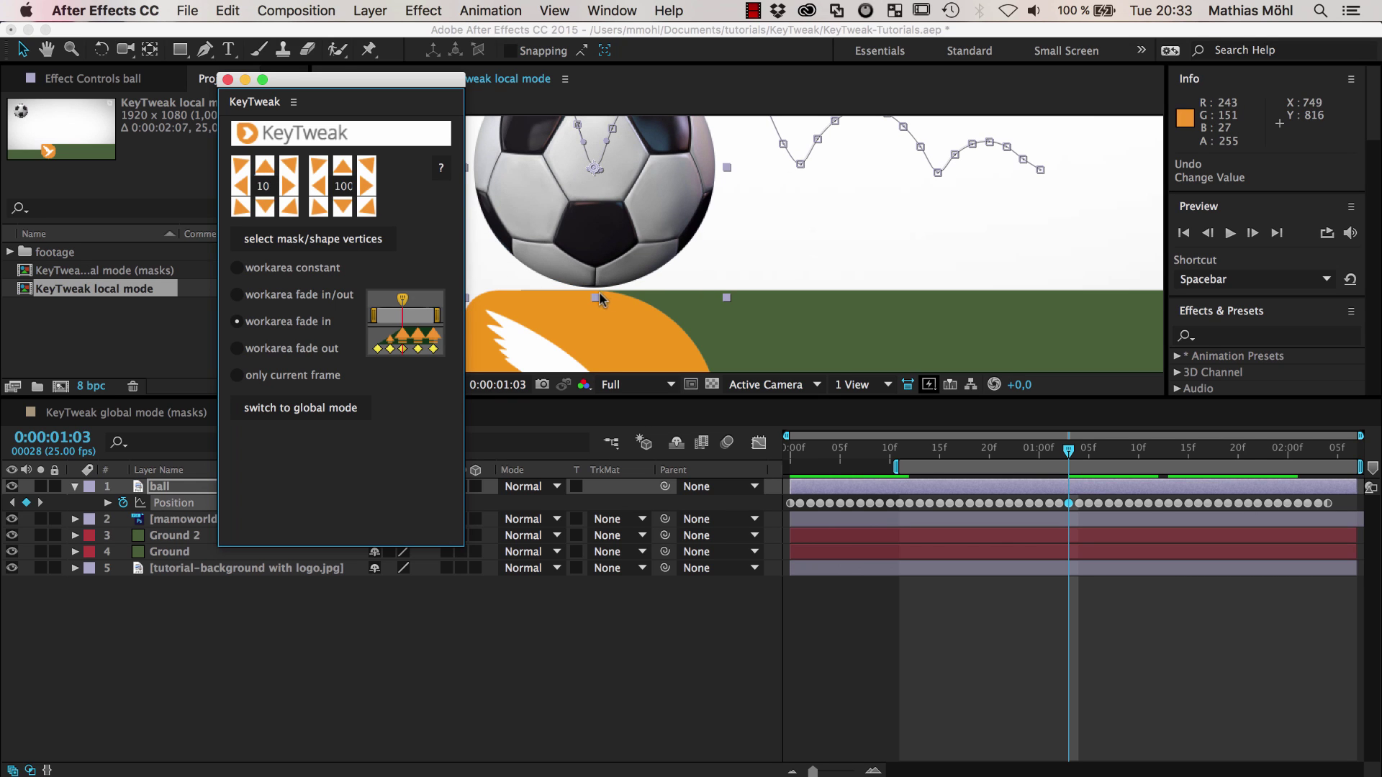
pyautogui.scroll(2, 602, 300)
pyautogui.moveTo(595, 305); pyautogui.dragTo(795, 226)
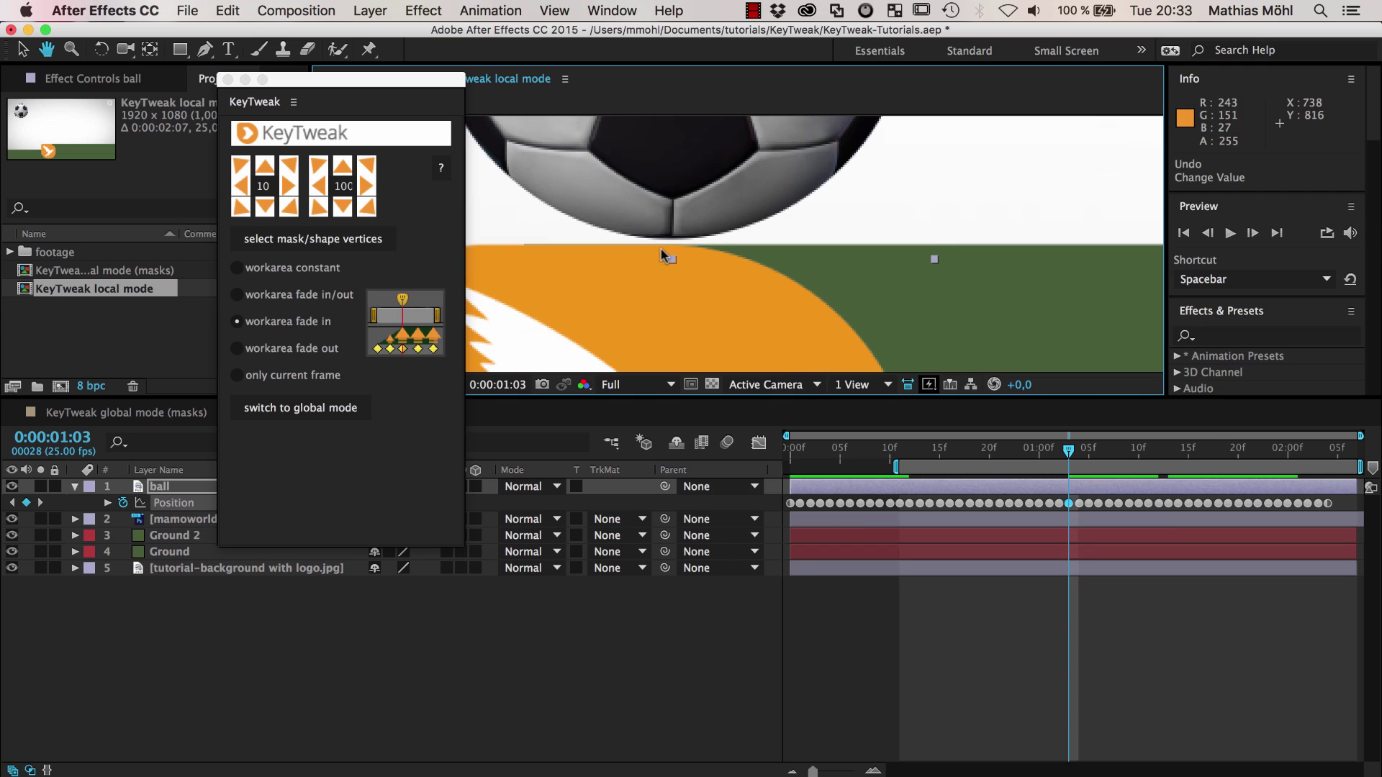
# Set the KeyTweak move amount to 1 and nudge the ball's keyframes down twice until the ball touches the ground
pyautogui.click(266, 188)
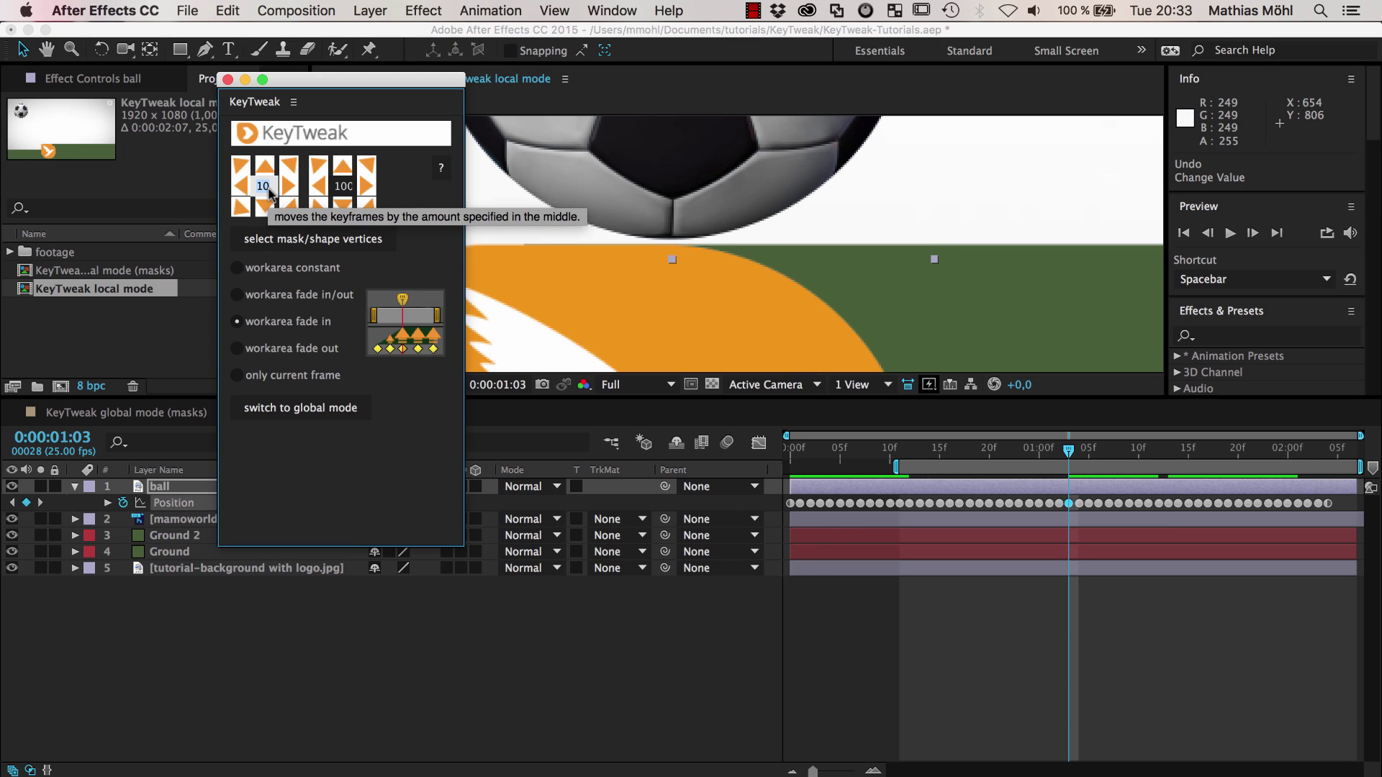
pyautogui.write('1')
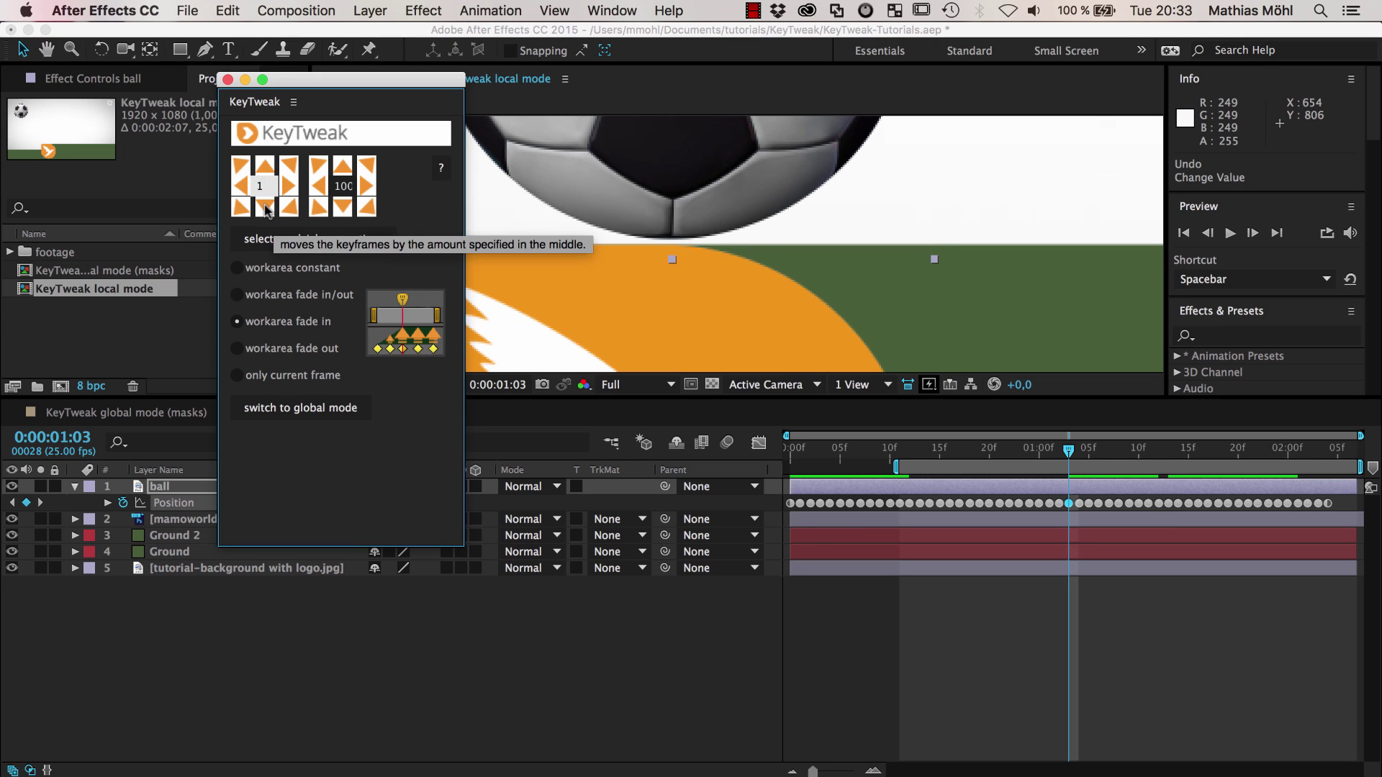
pyautogui.click(266, 208)
pyautogui.click(266, 208)
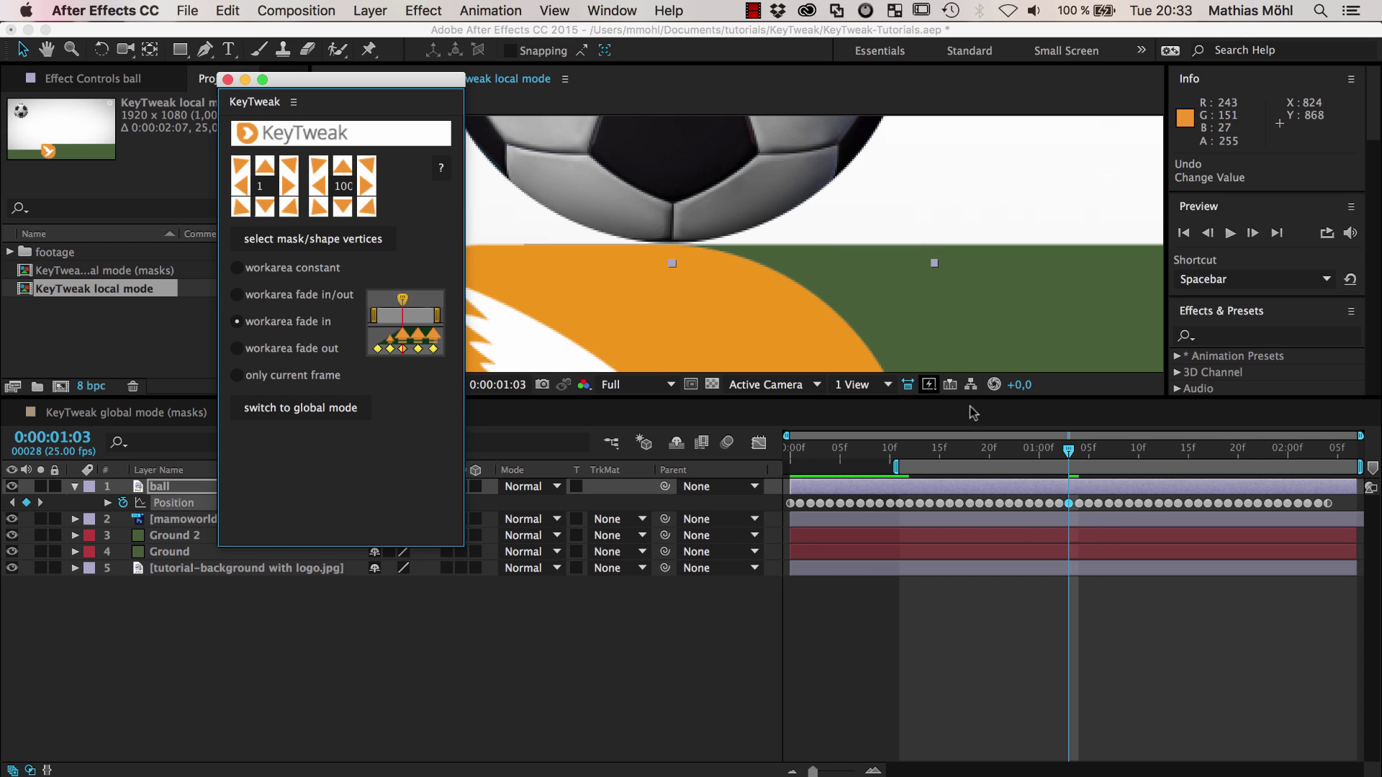
# Extend the work area back to the composition's start and preview the whole bounce animation
pyautogui.scroll(-4, 851, 287)
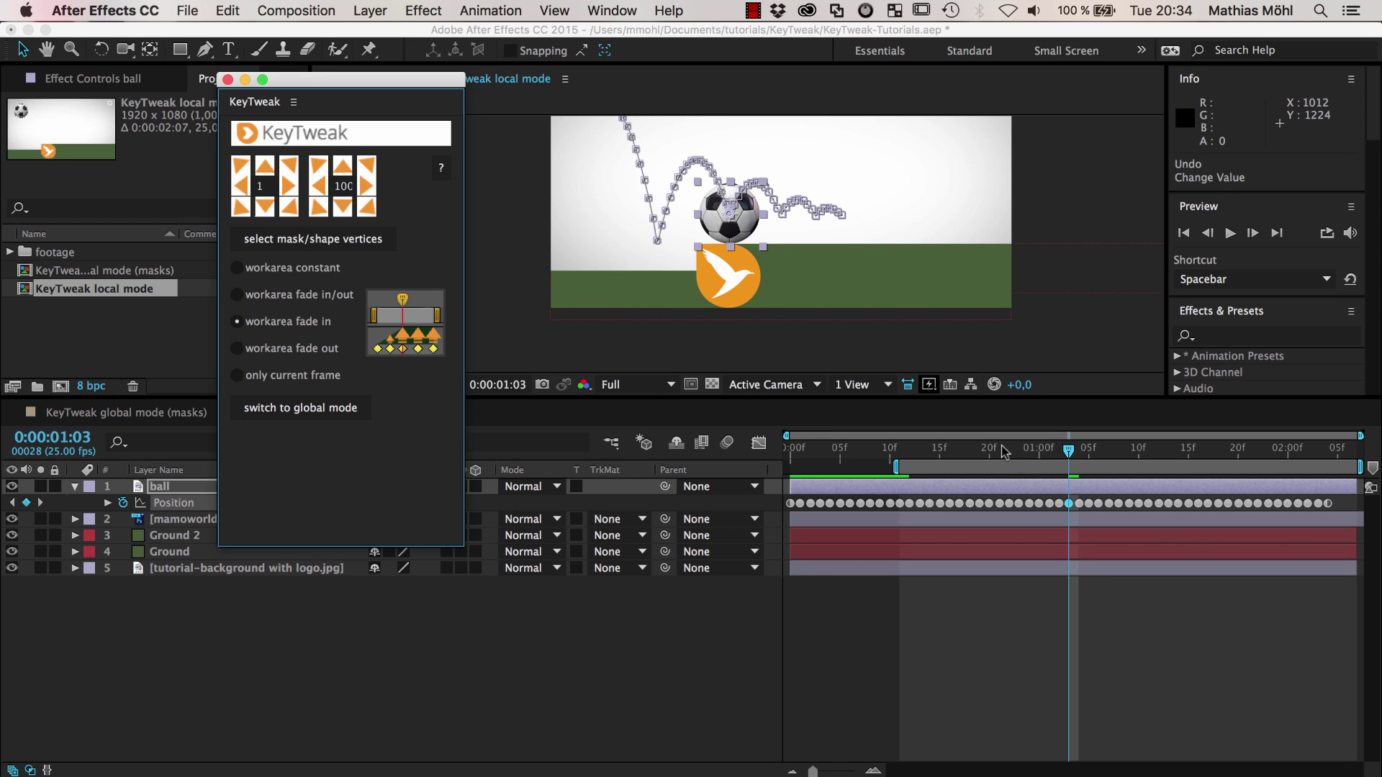
pyautogui.moveTo(896, 468); pyautogui.dragTo(759, 462)
pyautogui.press('space')
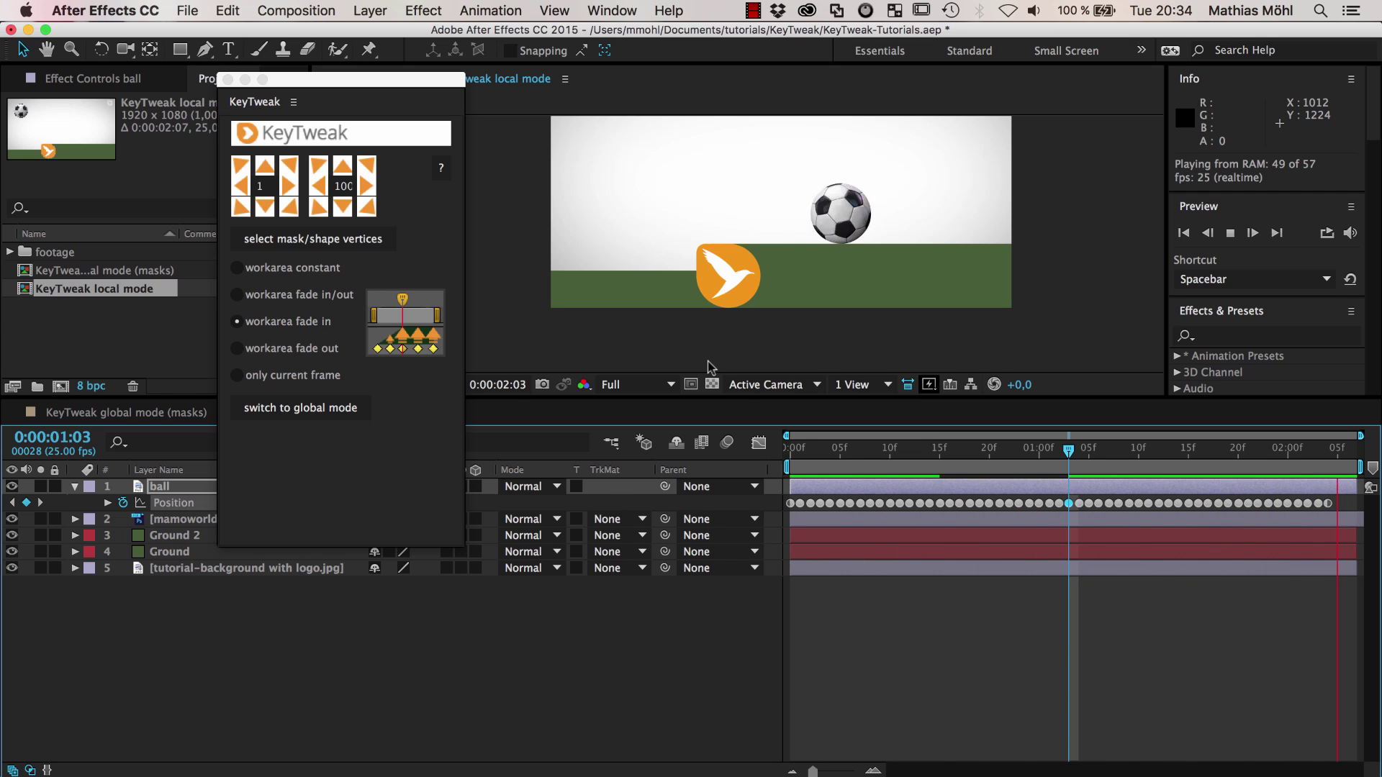
pyautogui.press('space')
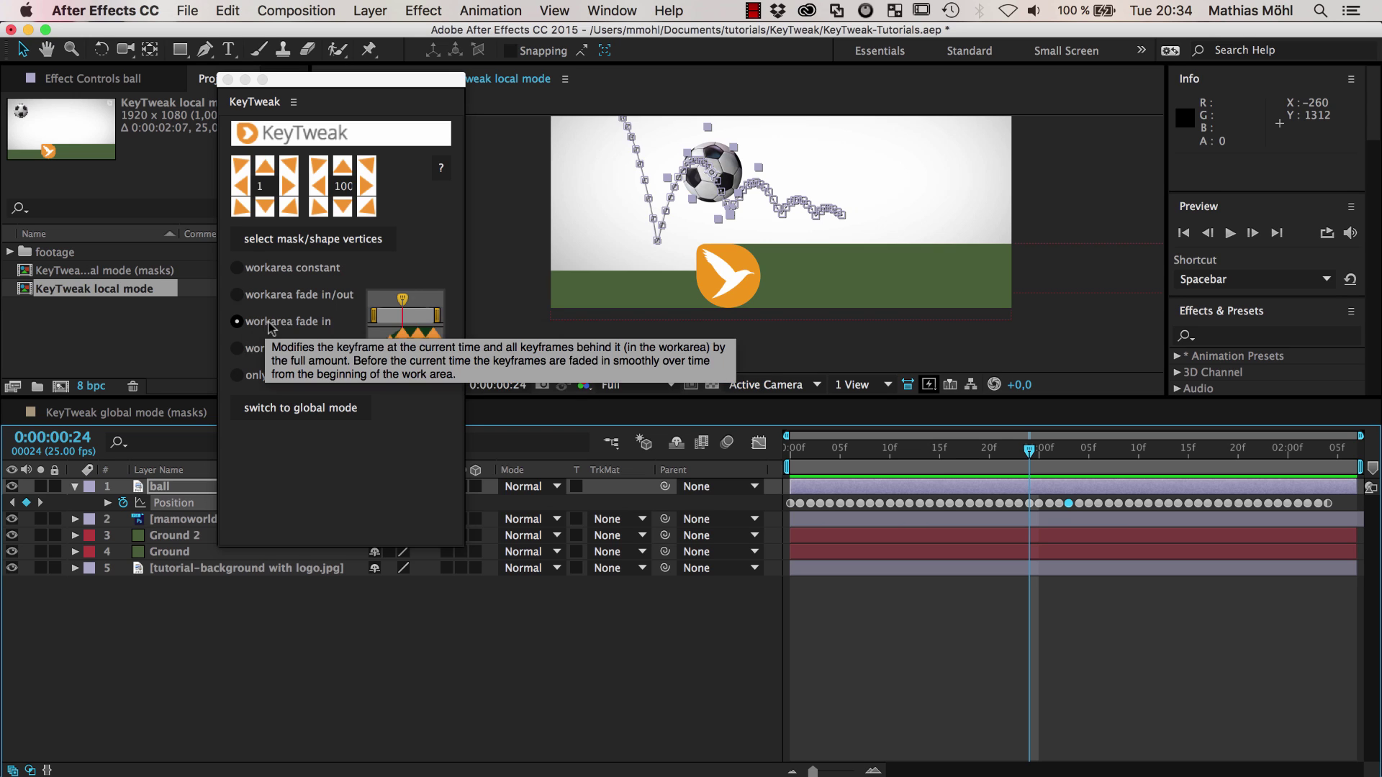
# Compare the workarea fade out and only current frame modes, and choose workarea fade in/out
pyautogui.click(316, 348)
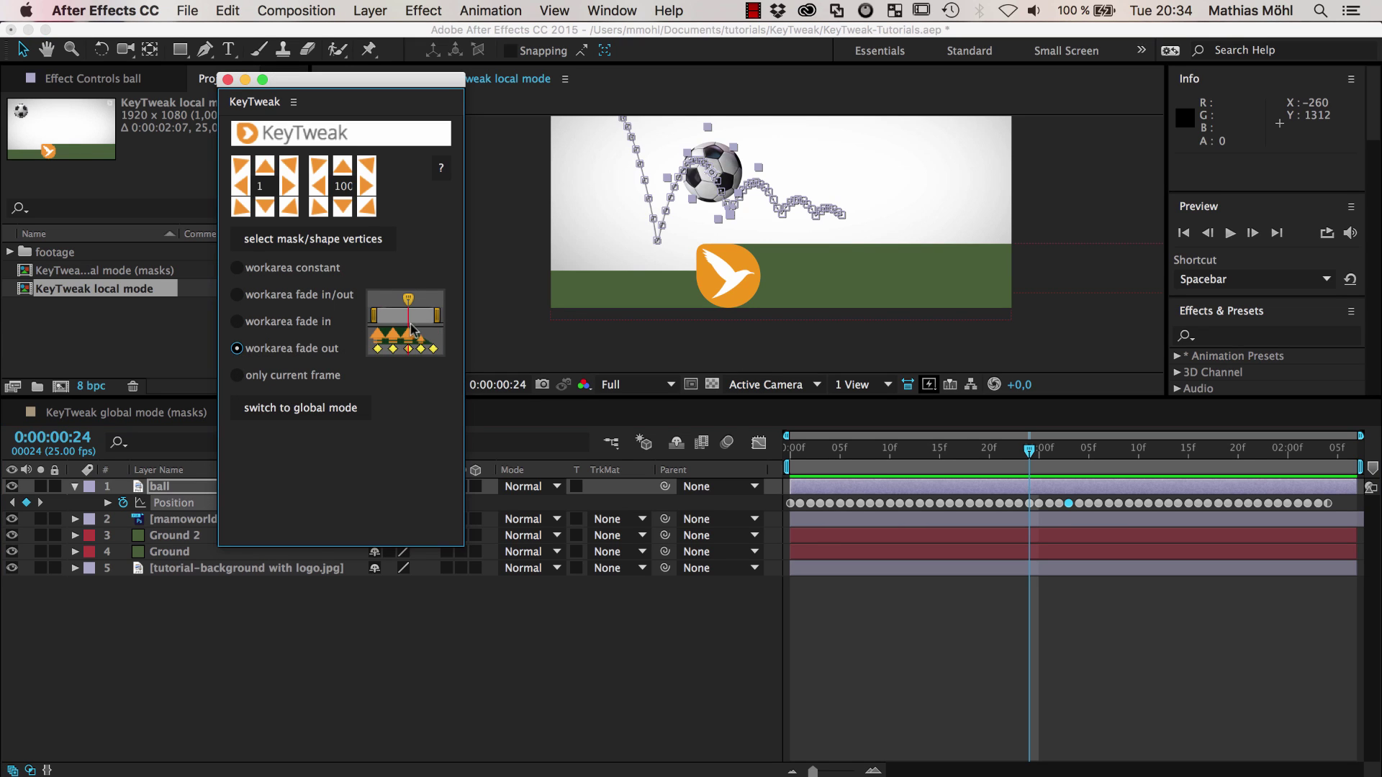
pyautogui.click(237, 376)
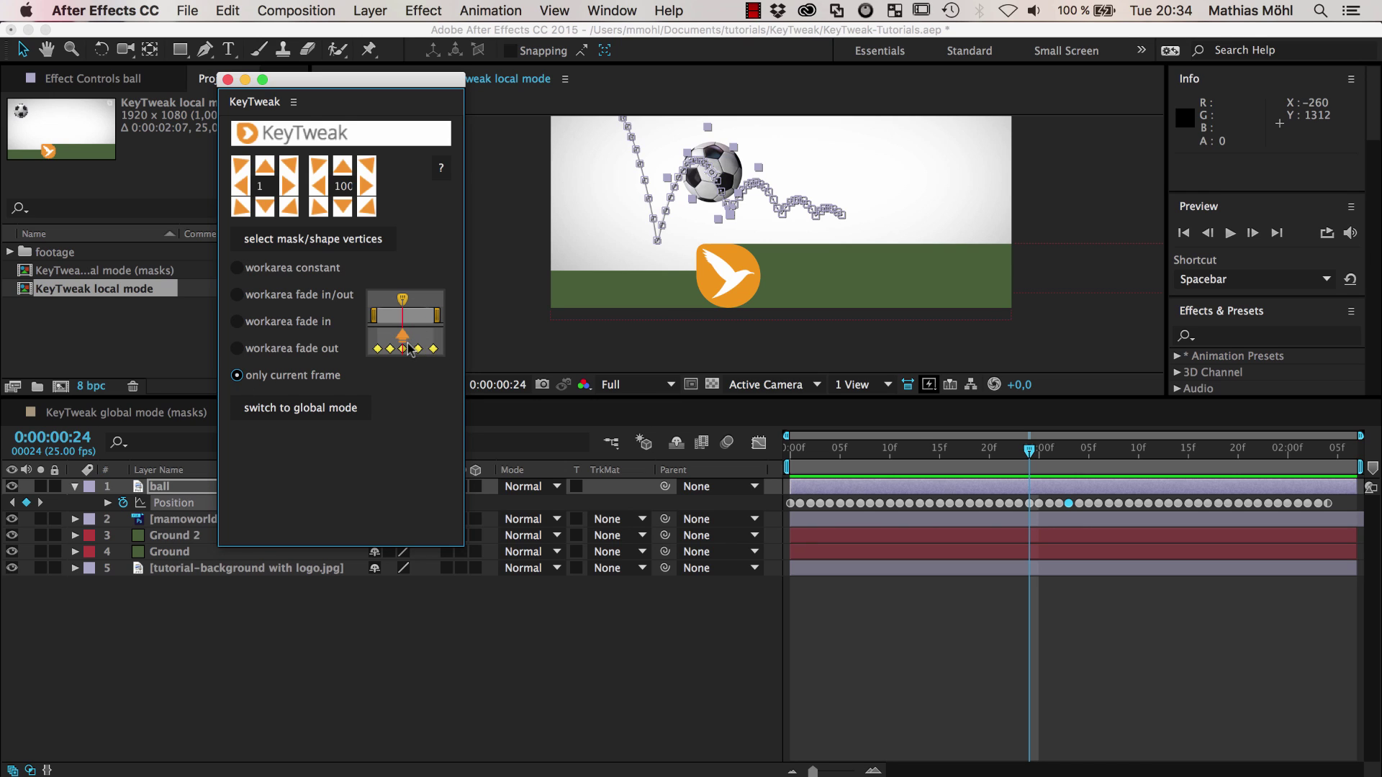
pyautogui.click(237, 296)
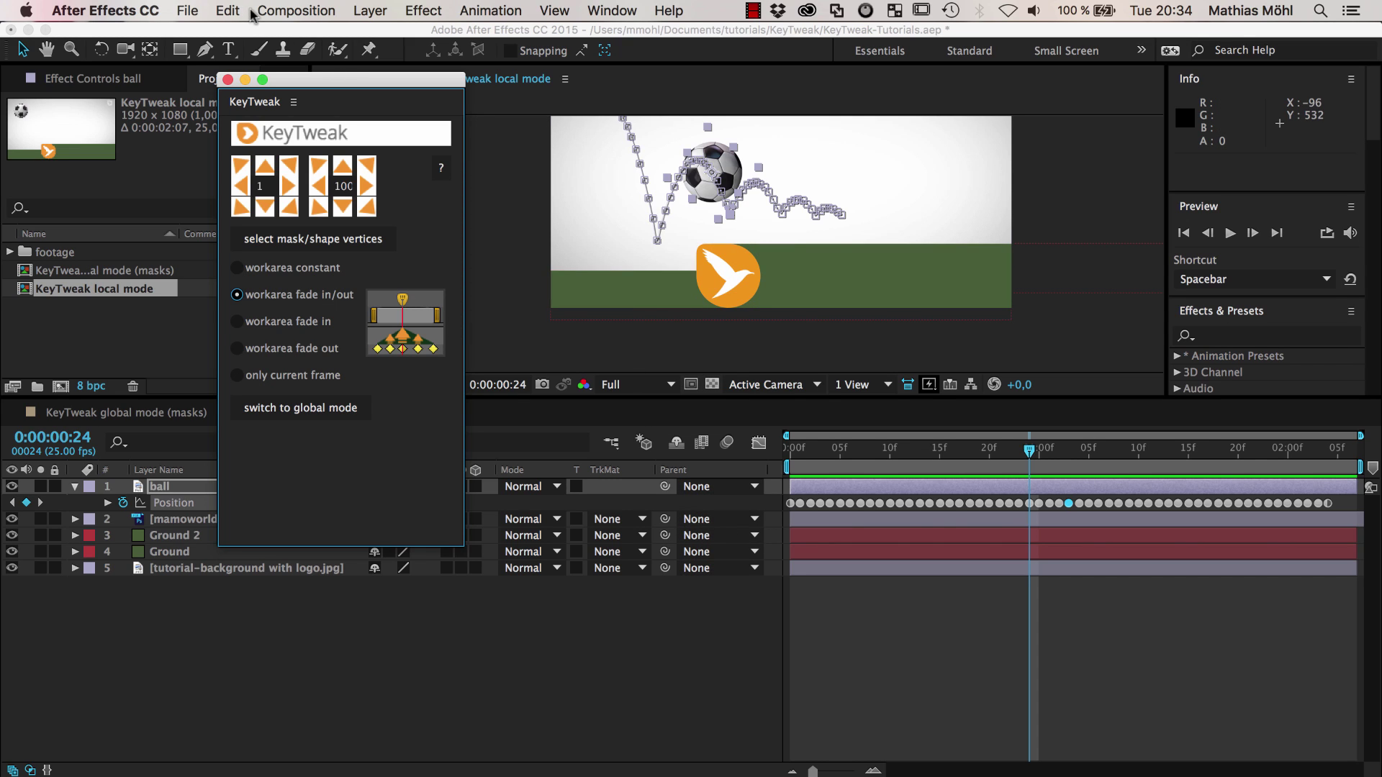
# Undo the time, work area and KeyTweak changes until the ball is back on its original motion path
pyautogui.click(227, 11)
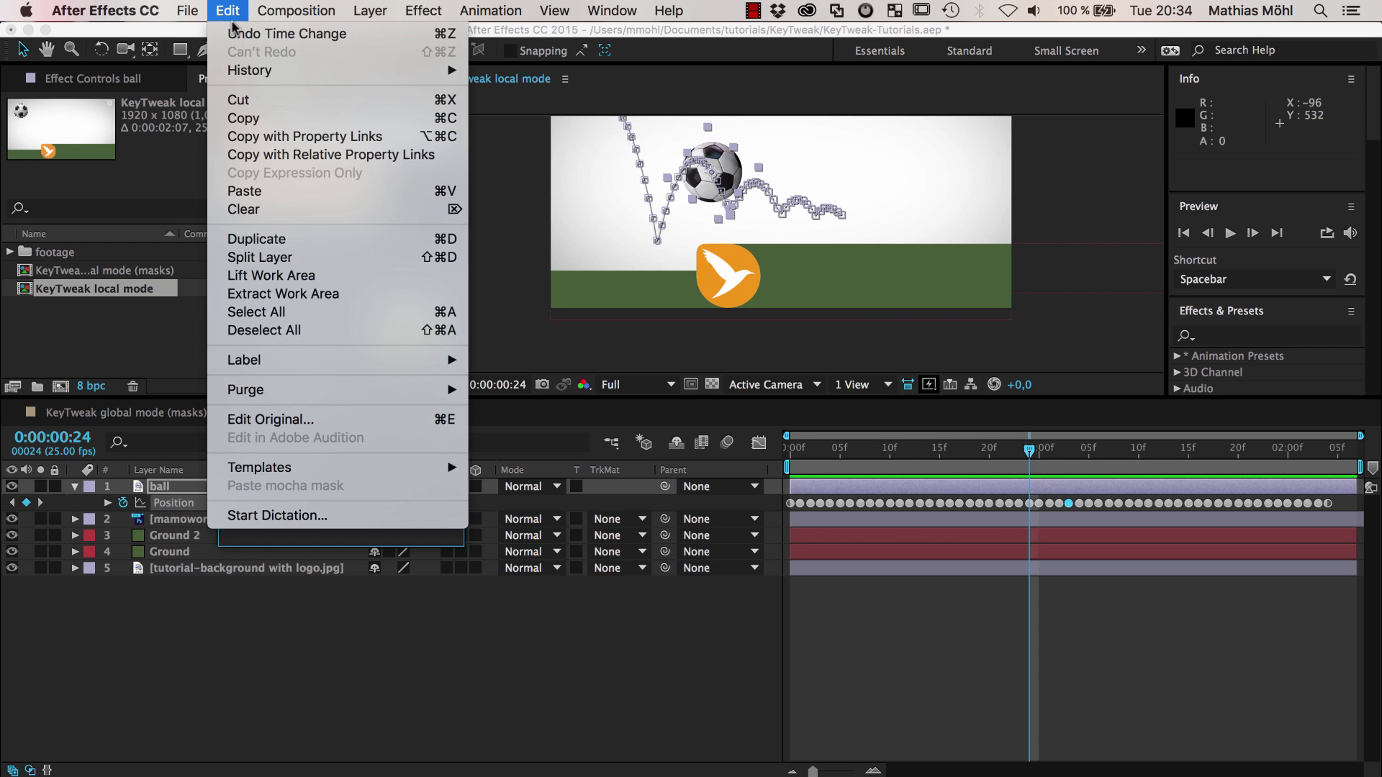
pyautogui.click(242, 35)
pyautogui.click(226, 11)
pyautogui.click(242, 35)
pyautogui.click(227, 11)
pyautogui.click(238, 34)
pyautogui.click(227, 11)
pyautogui.click(231, 33)
pyautogui.click(227, 11)
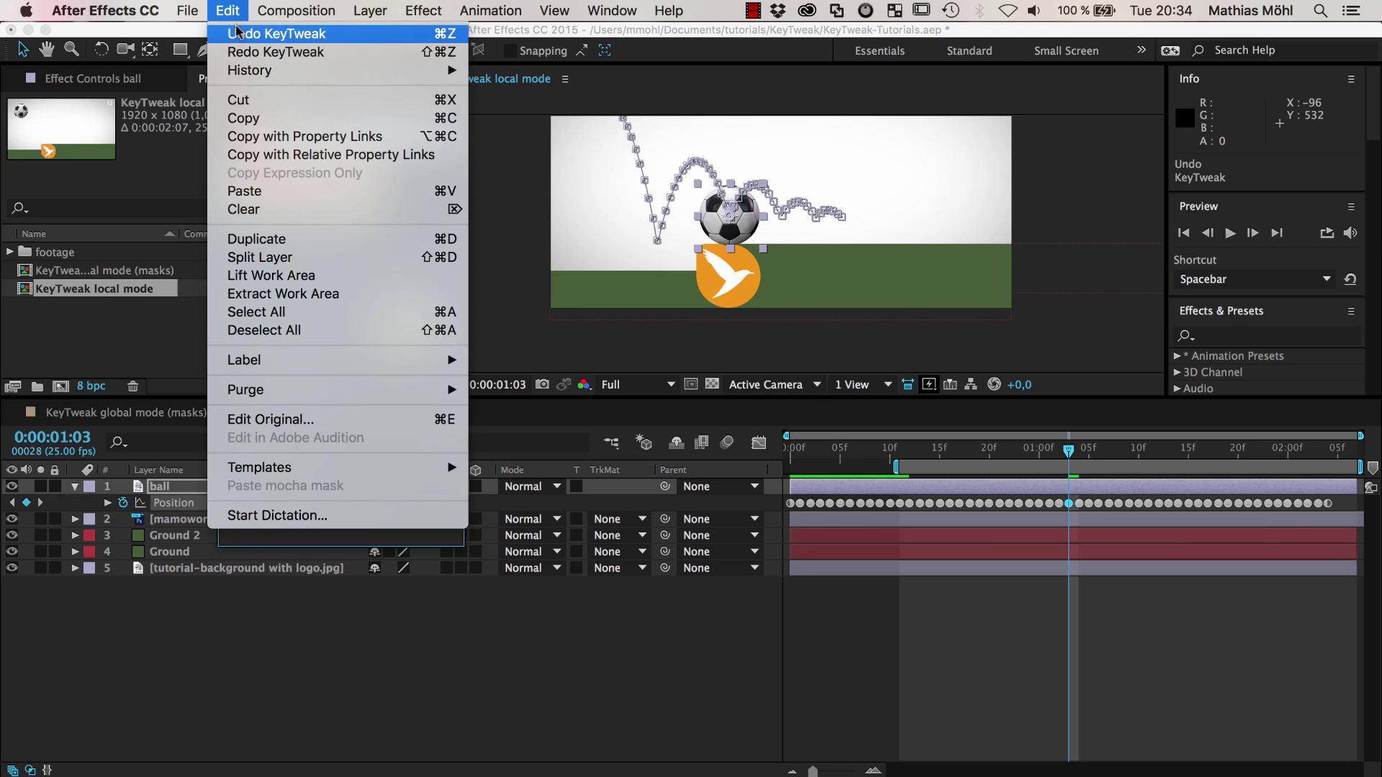
pyautogui.click(238, 34)
# Scrub to 0:00:01:19 to check the ball against the raised ground, and delete the Ground 2 layer
pyautogui.moveTo(932, 454); pyautogui.dragTo(1238, 471)
pyautogui.click(170, 536)
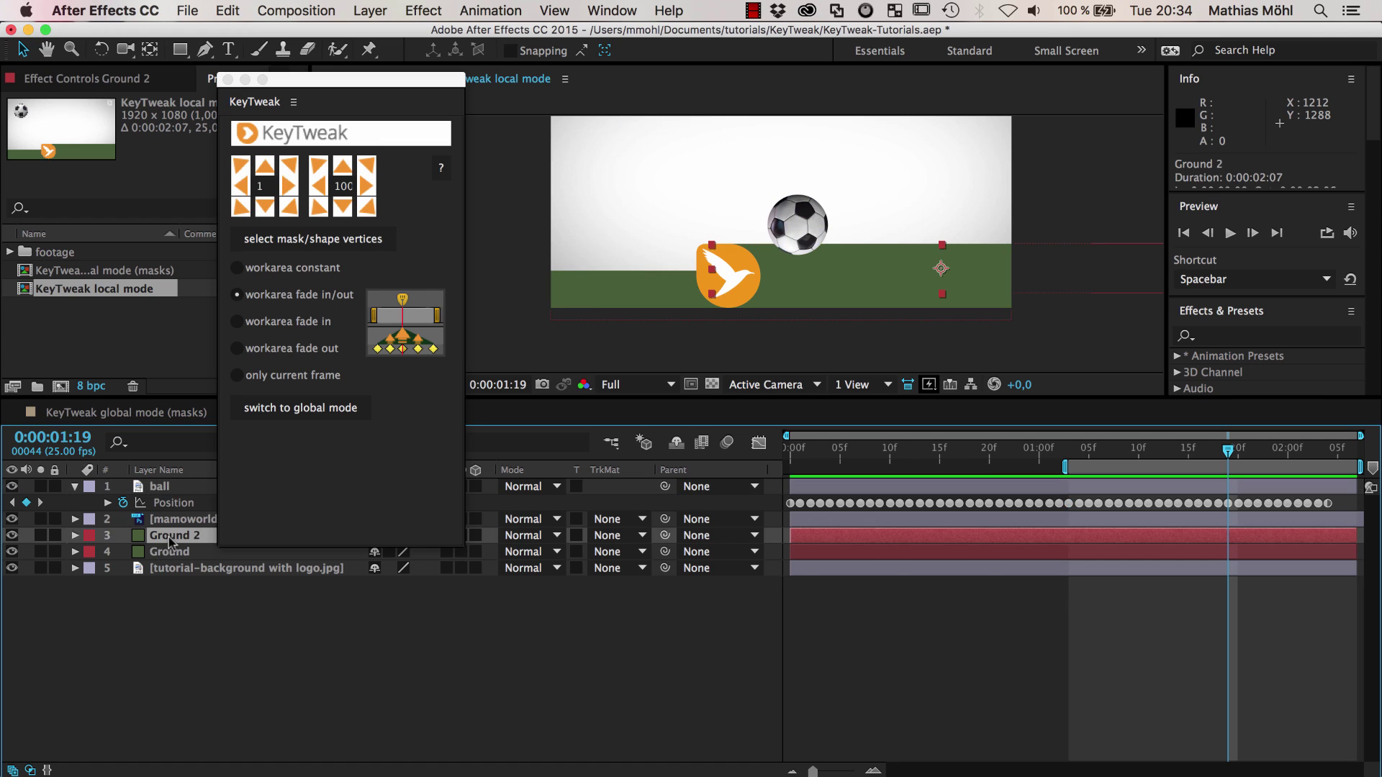
pyautogui.press('Delete')
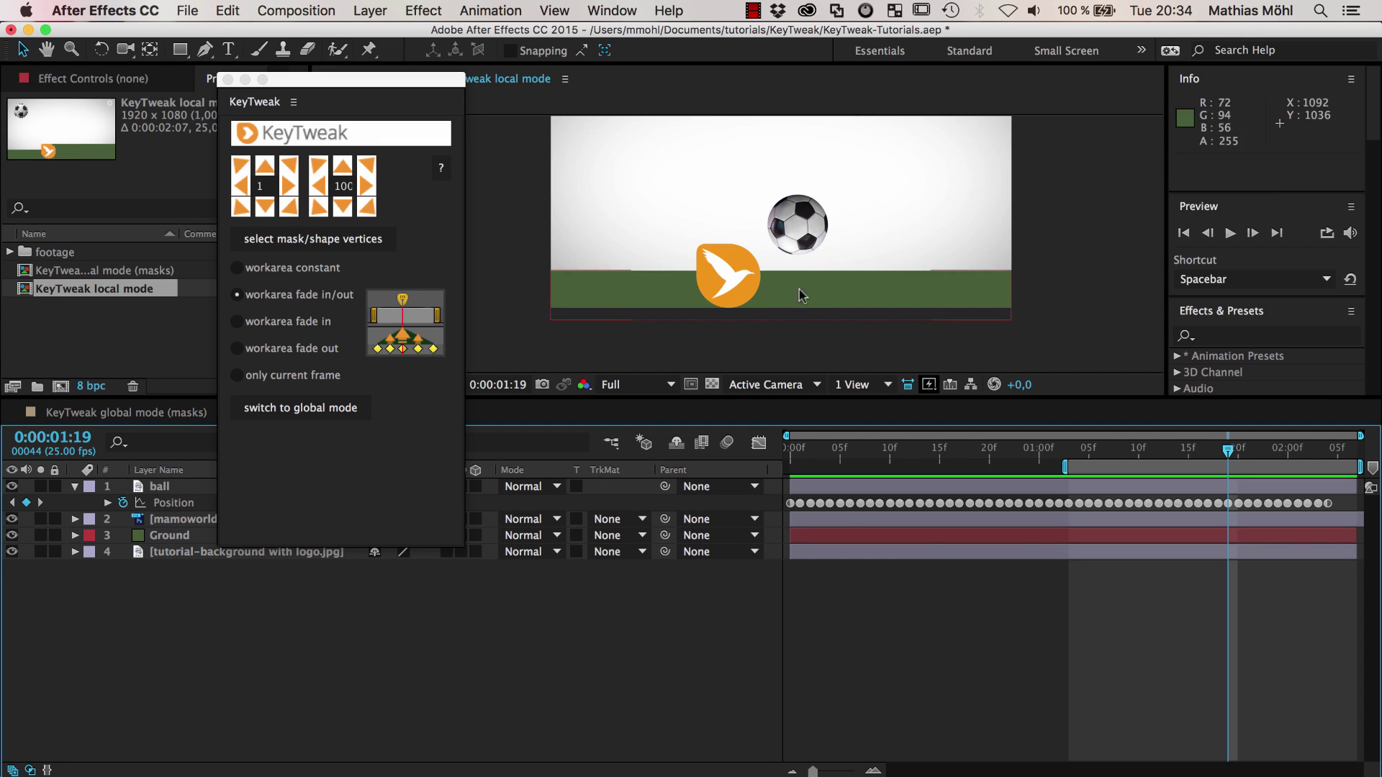
# Return to the bounce at 0:00:01:03 and select all Position keyframes of the ball layer
pyautogui.moveTo(1232, 454); pyautogui.dragTo(1069, 508)
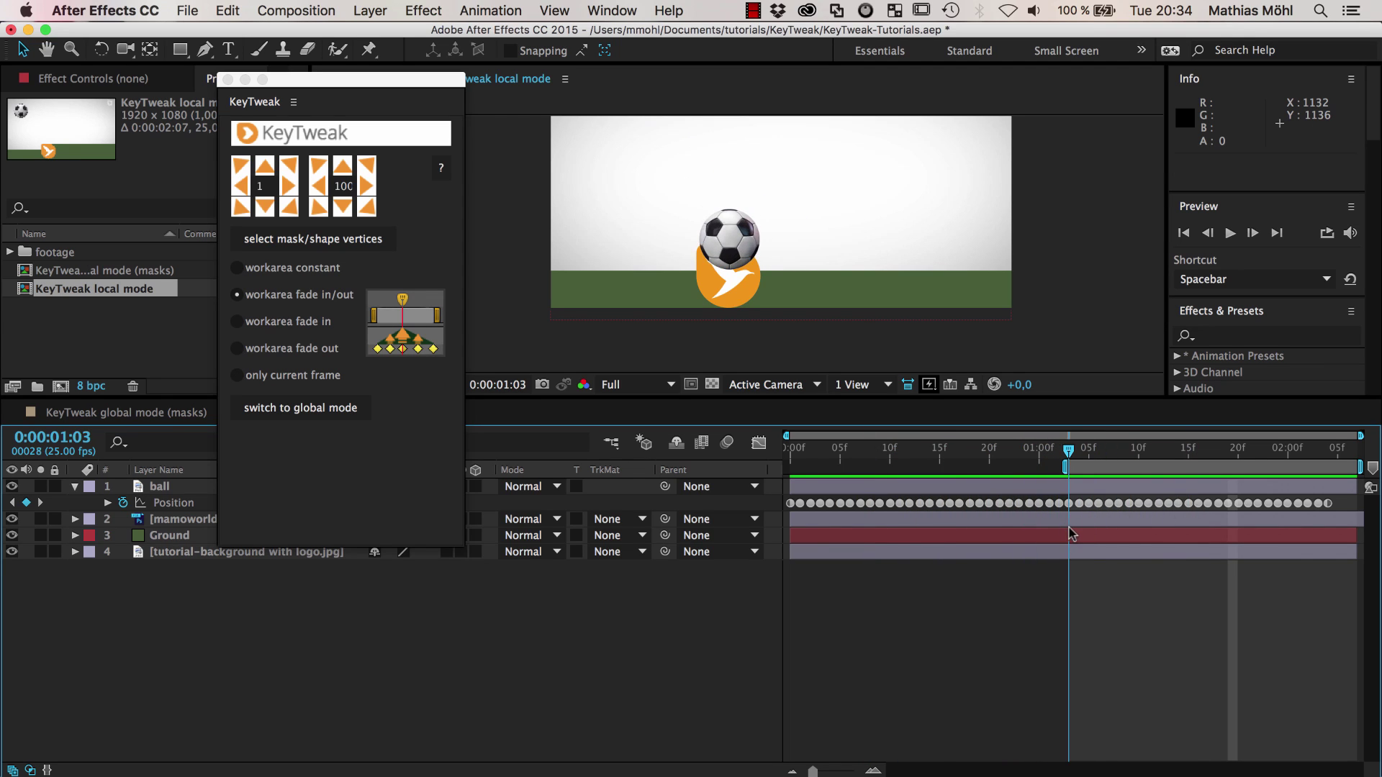
pyautogui.click(183, 518)
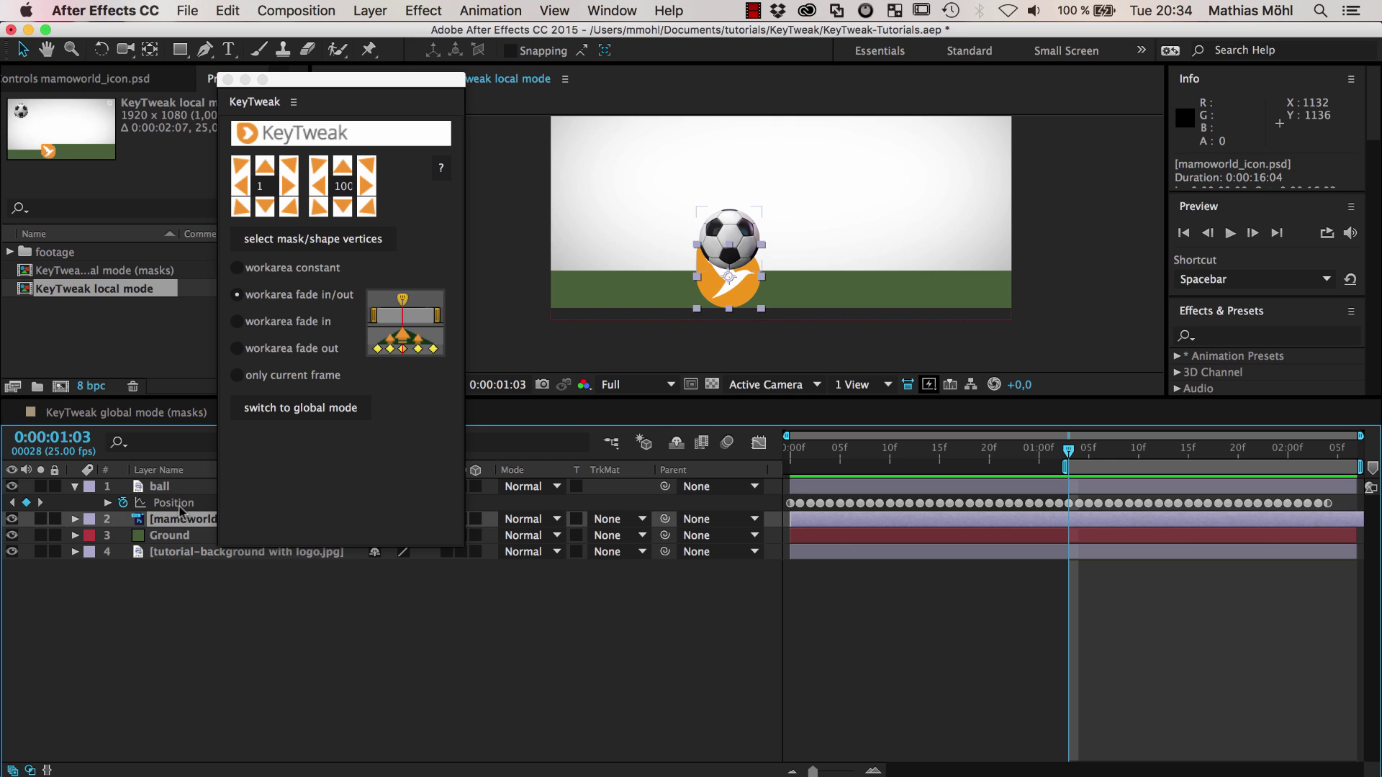
pyautogui.click(179, 504)
# Find the following bounce at 0:00:01:15 and end the work area there
pyautogui.scroll(4, 749, 246)
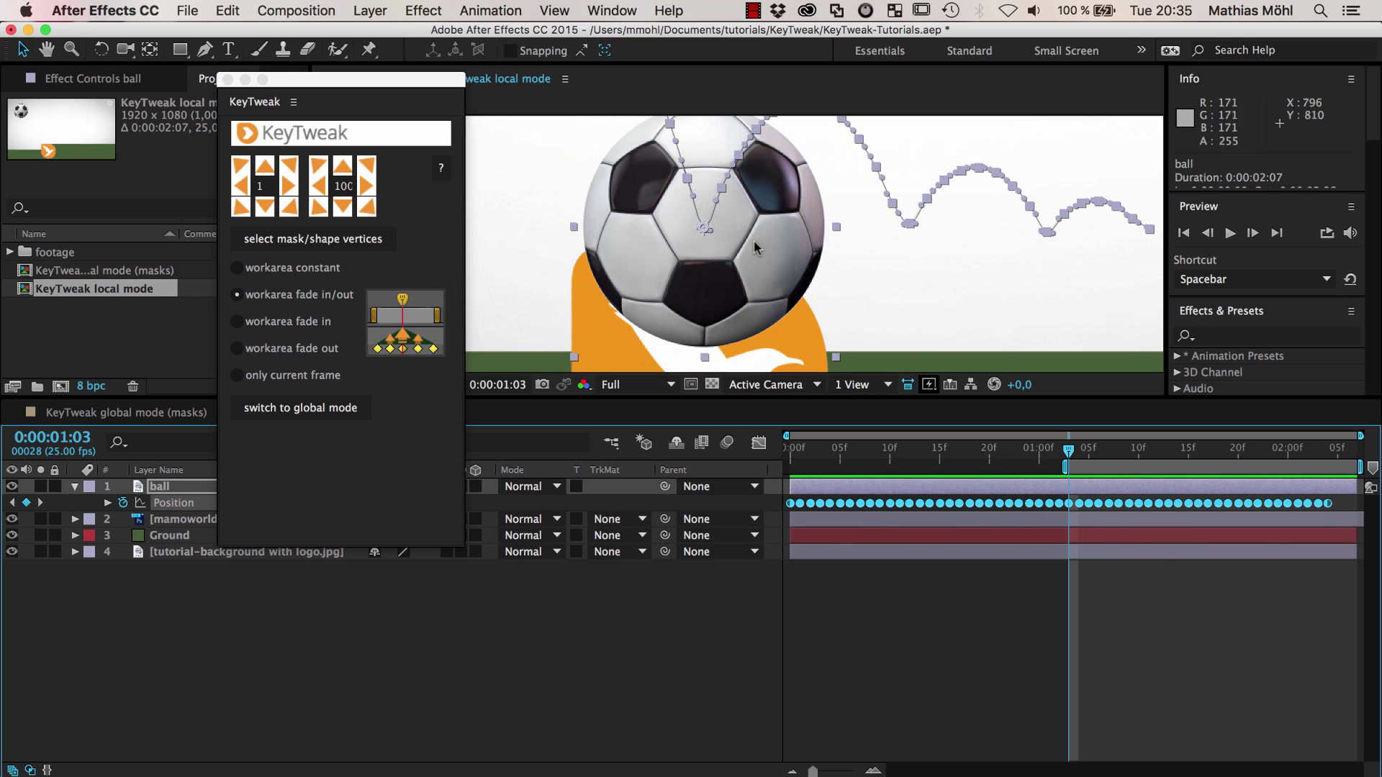
pyautogui.moveTo(1076, 457)
pyautogui.mouseDown()
pyautogui.moveTo(983, 457)
pyautogui.moveTo(1076, 460)
pyautogui.mouseUp()
pyautogui.moveTo(1073, 452); pyautogui.dragTo(1194, 471)
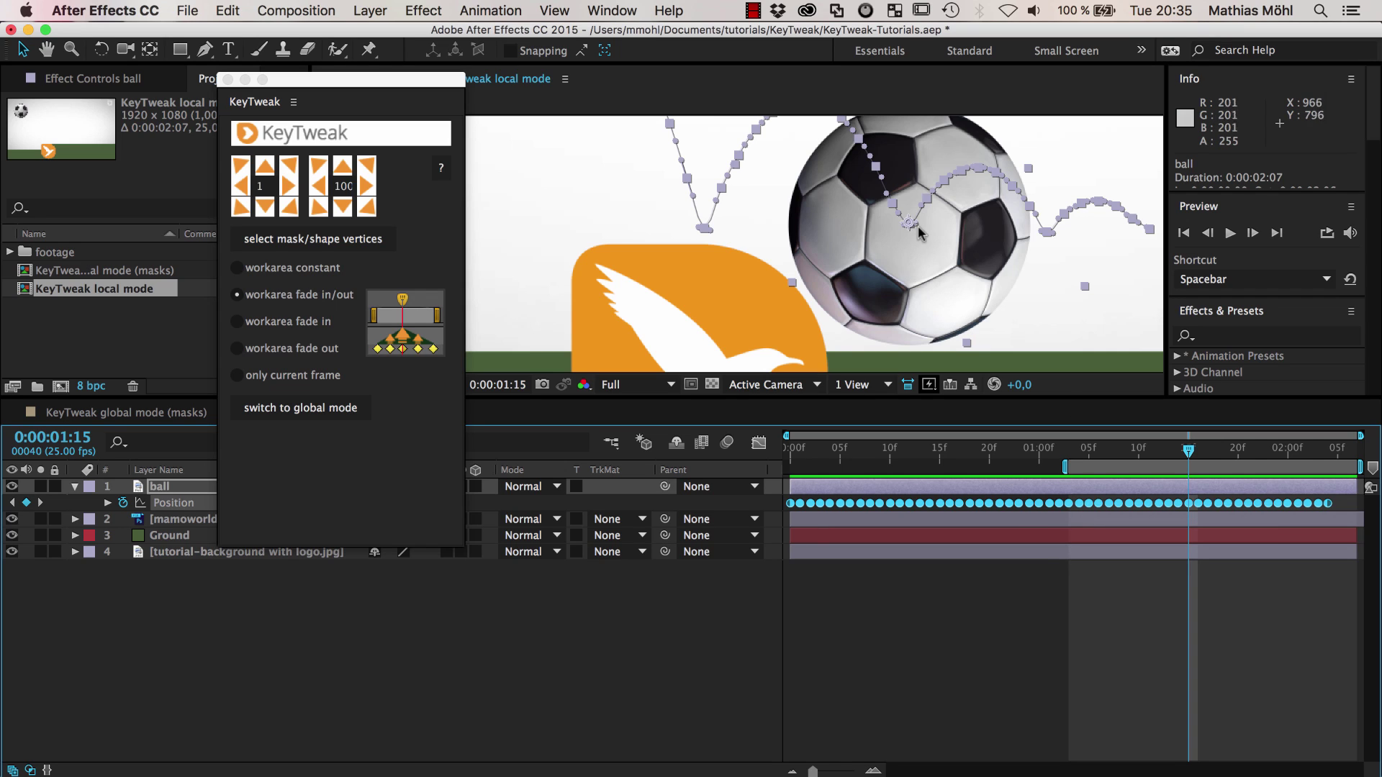
pyautogui.moveTo(1362, 467); pyautogui.dragTo(1193, 483)
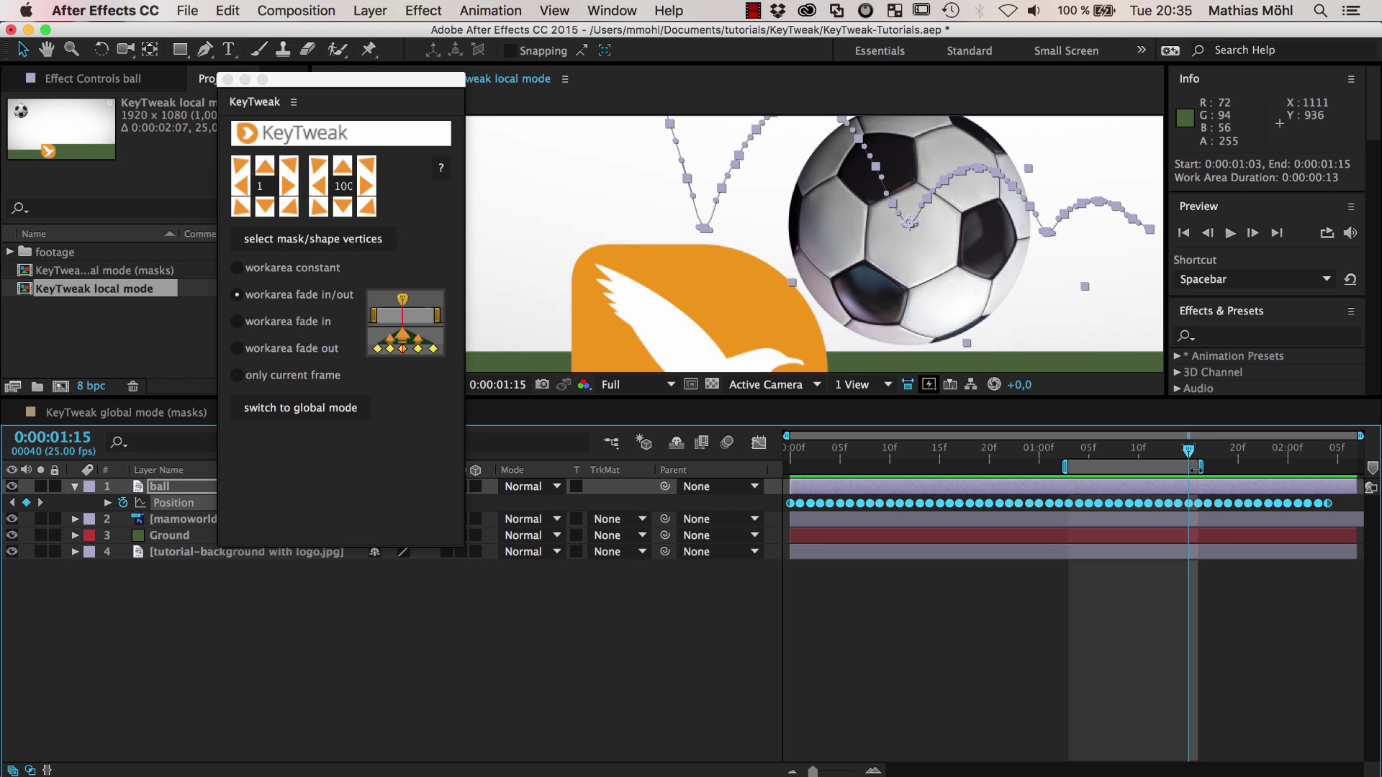
# Go back to the previous bounce at 0:00:00:11 and start the work area there
pyautogui.moveTo(1191, 452); pyautogui.dragTo(920, 459)
pyautogui.press('pageup')
pyautogui.press('pageup')
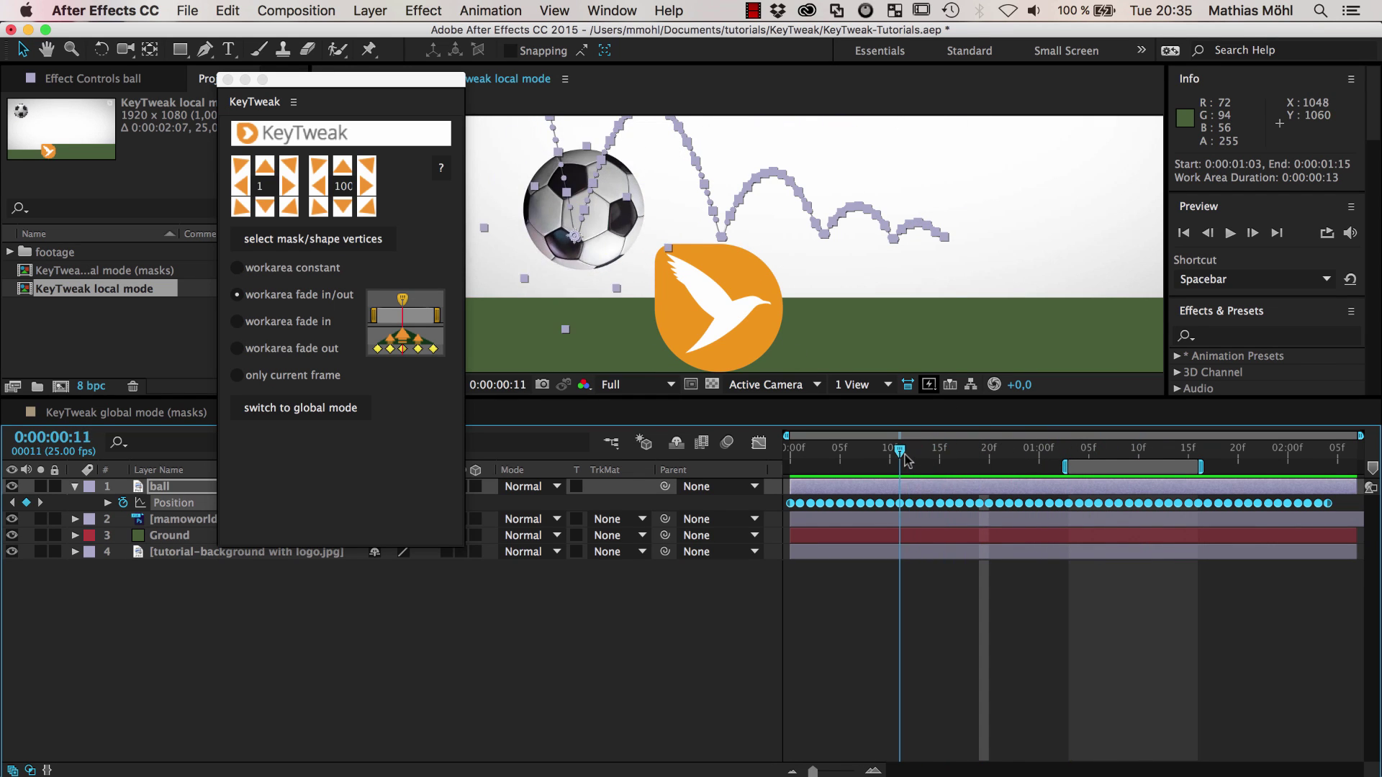
pyautogui.press('b')
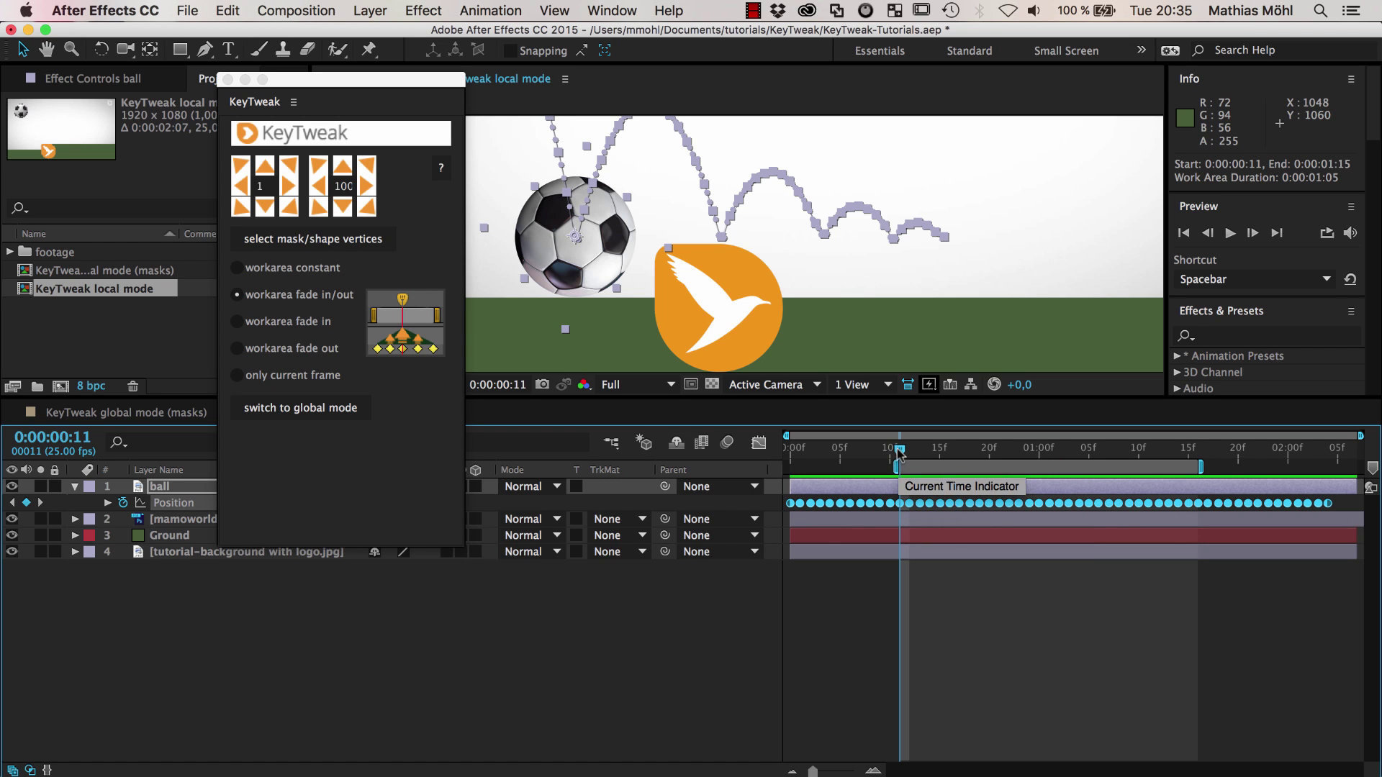
# Go to the bounce on the logo at 0:00:01:03 and move the ball's keyframes up by 100 with workarea fade in/out
pyautogui.moveTo(901, 452); pyautogui.dragTo(1073, 469)
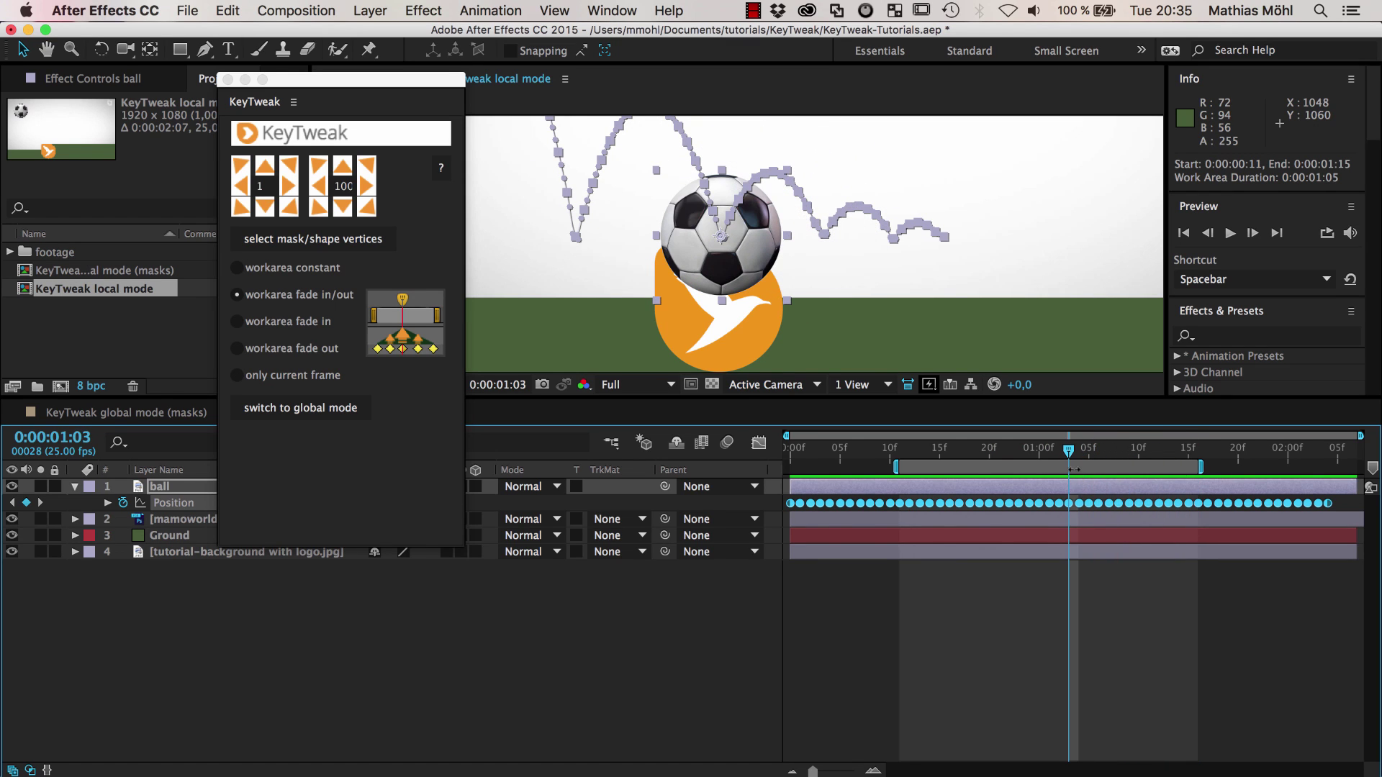
pyautogui.moveTo(1070, 509)
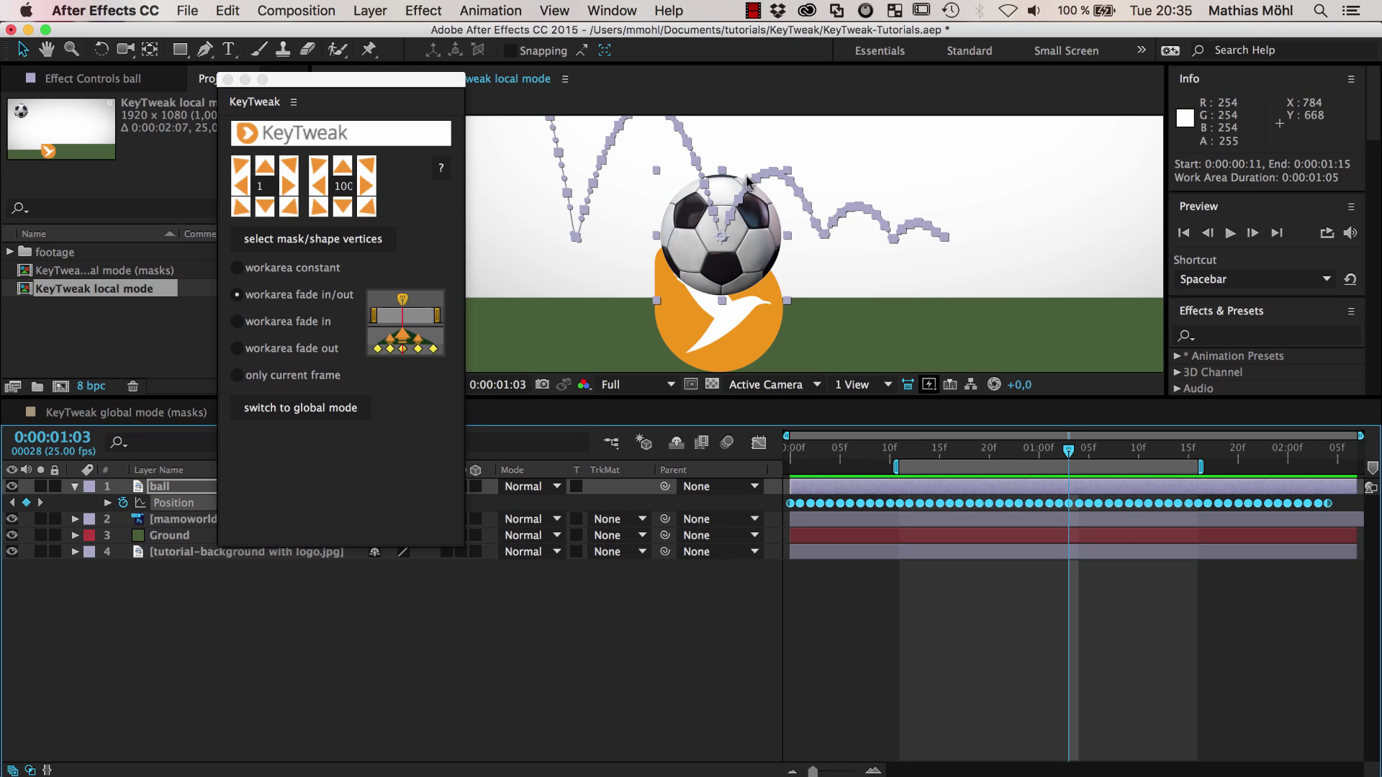
pyautogui.click(344, 169)
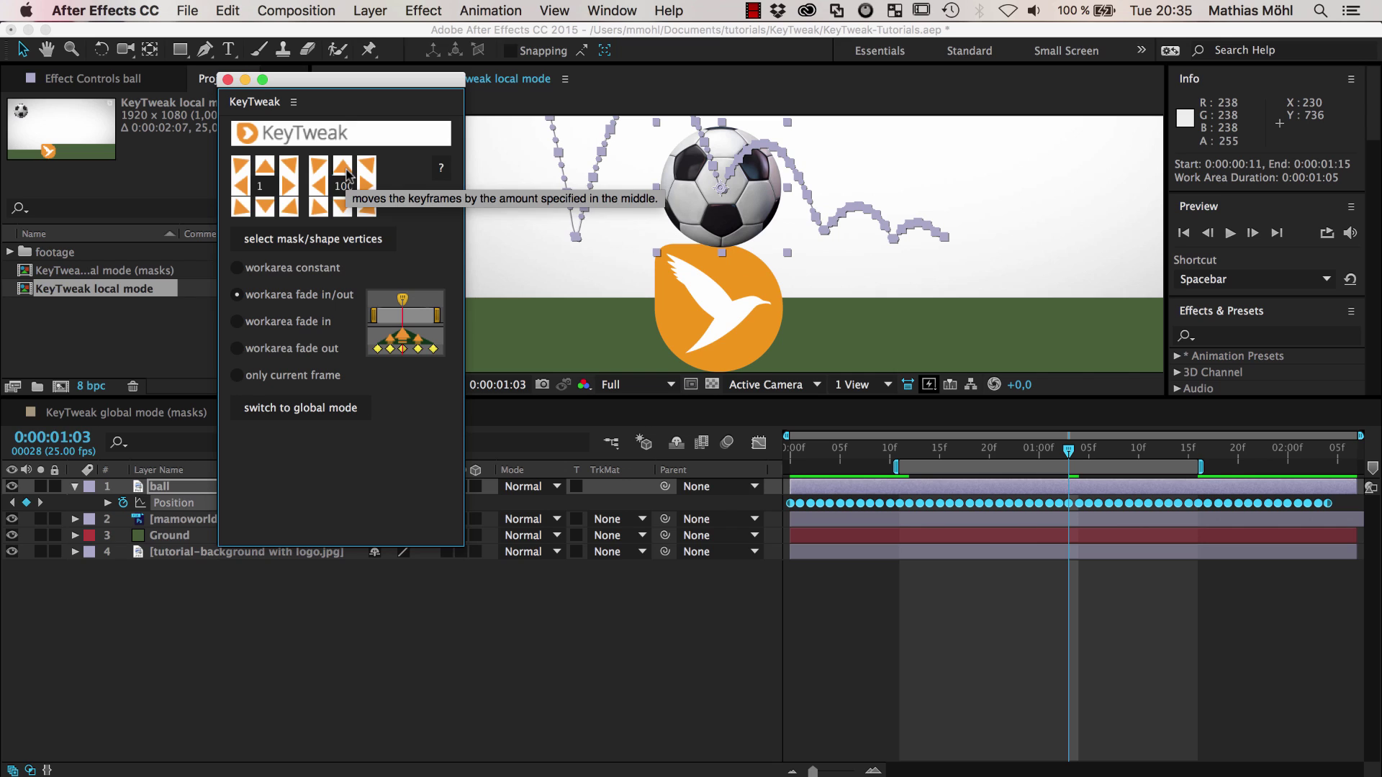
# Set the KeyTweak move amount to 8 and shift the ball's keyframes up once more so it lands on top of the logo
pyautogui.click(270, 192)
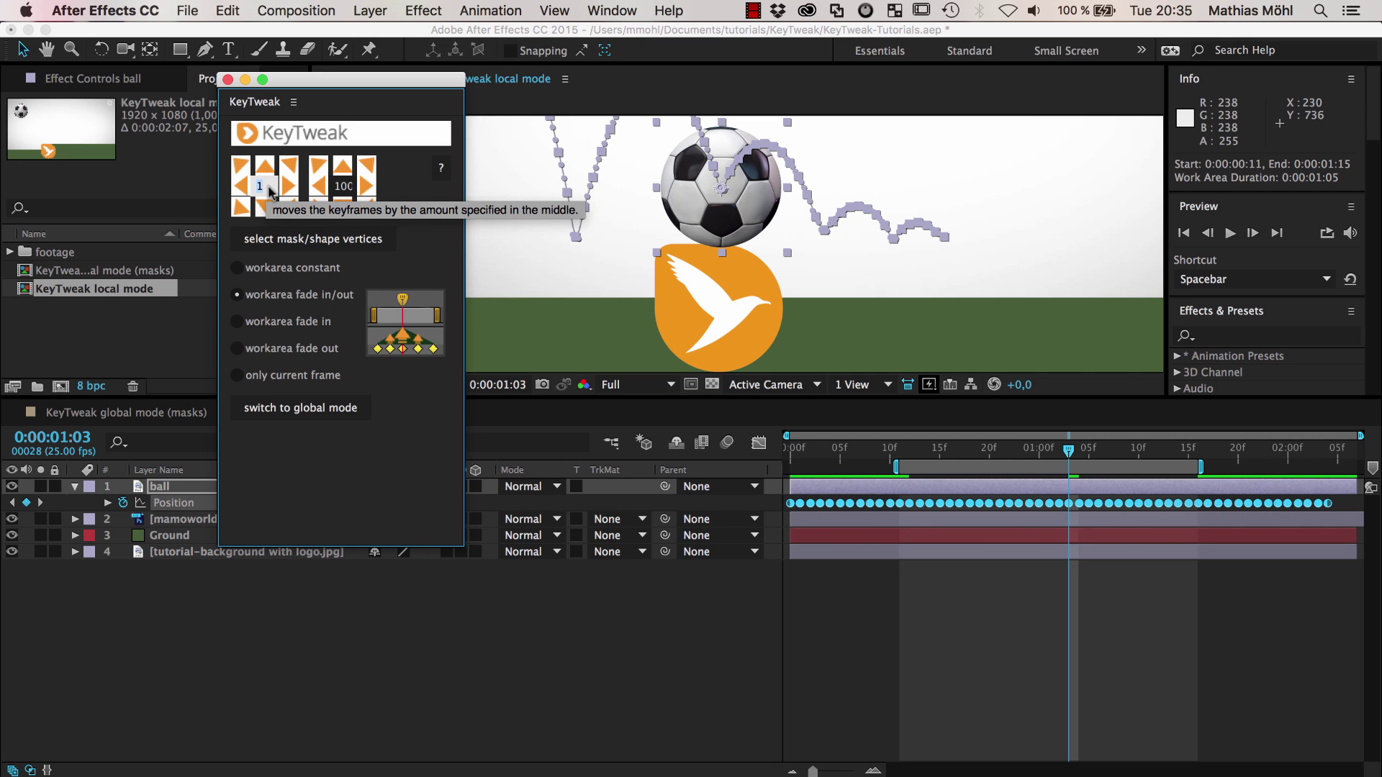
pyautogui.press('Return')
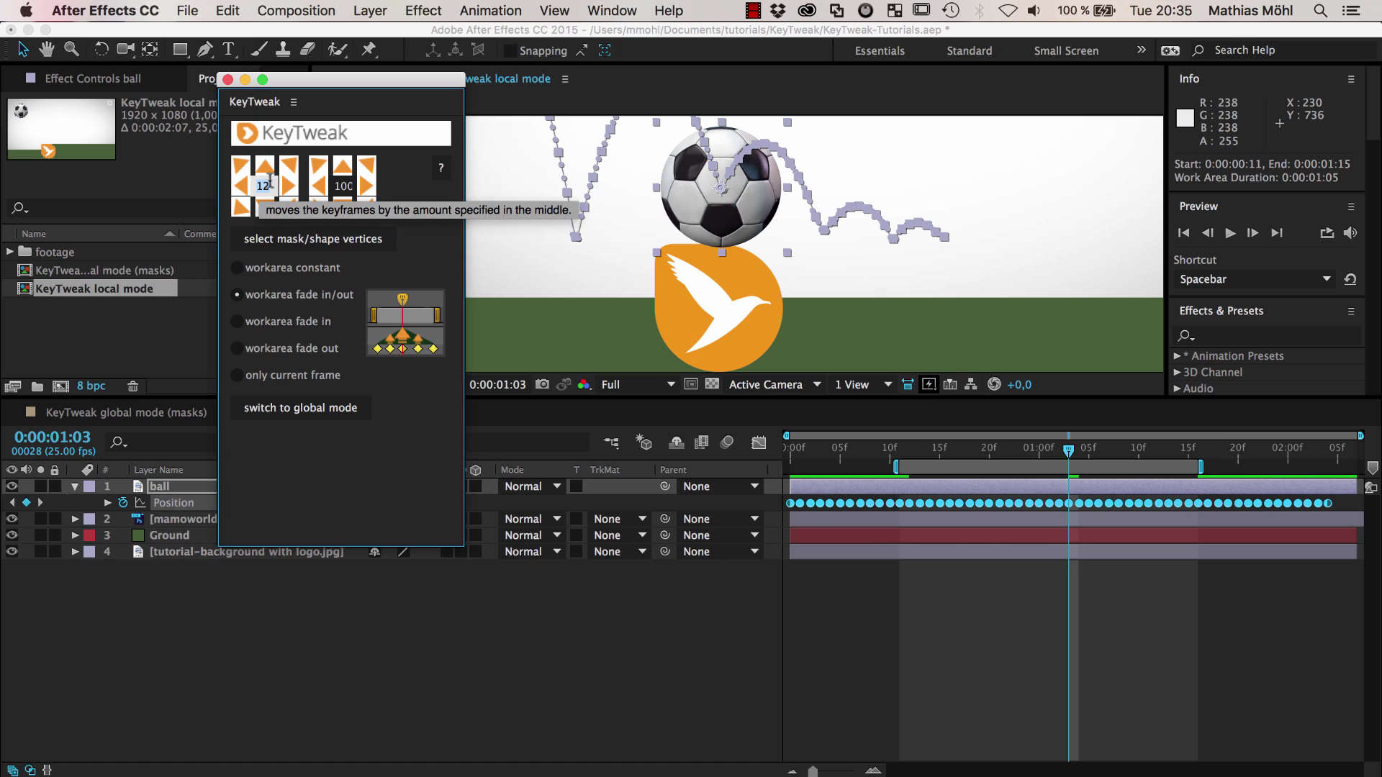
pyautogui.write('8')
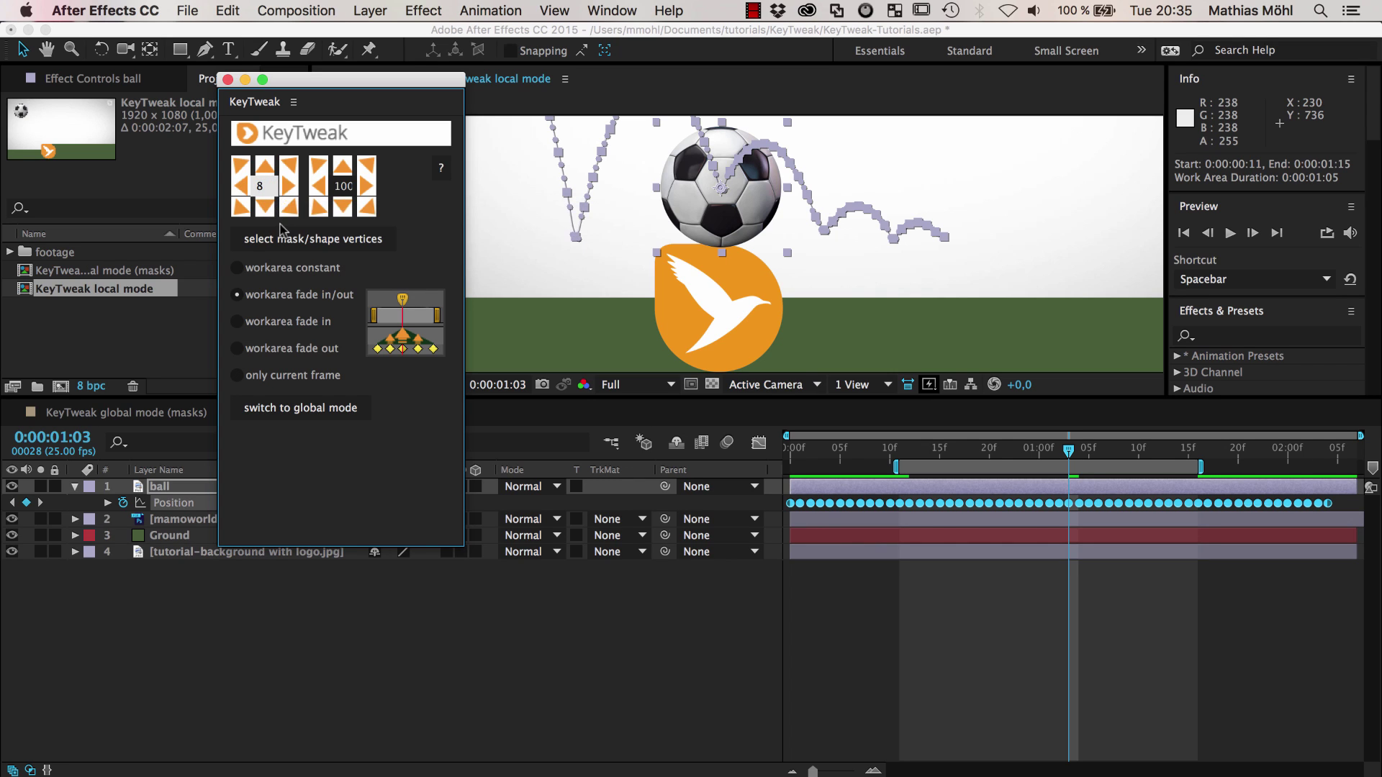
pyautogui.click(272, 173)
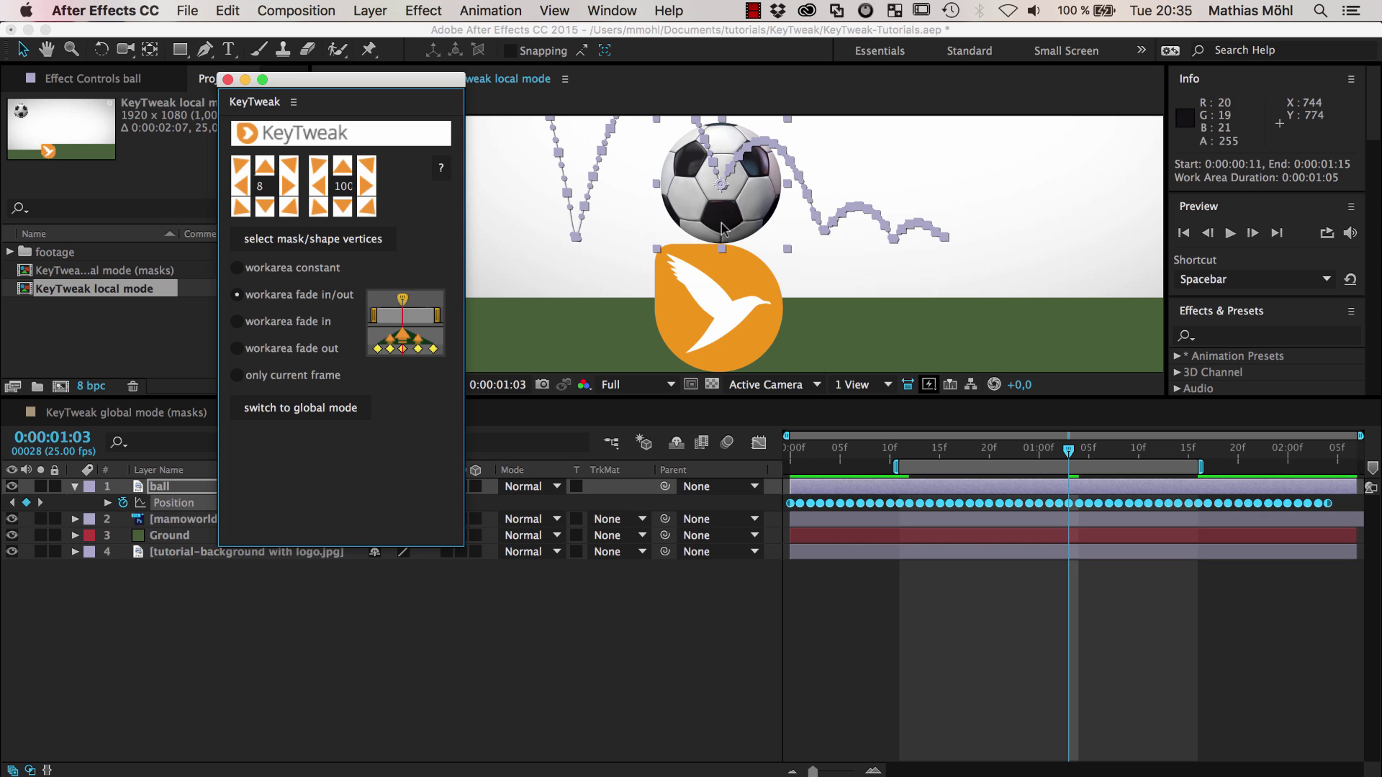
# Scrub through the adjusted bounce to 0:00:01:16 and inspect how the ball meets the ground after the logo
pyautogui.scroll(-1, 723, 228)
pyautogui.click(1018, 452)
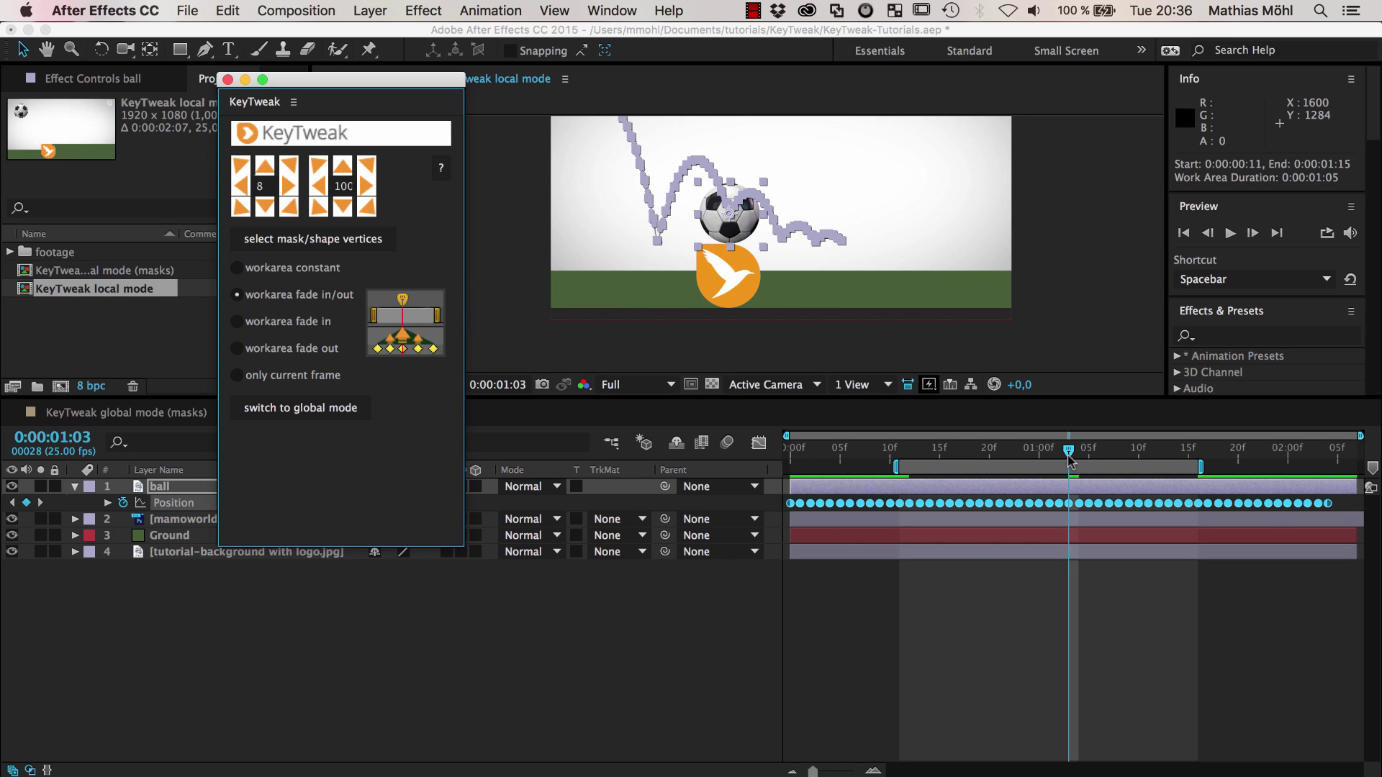
pyautogui.moveTo(975, 461); pyautogui.dragTo(1216, 503)
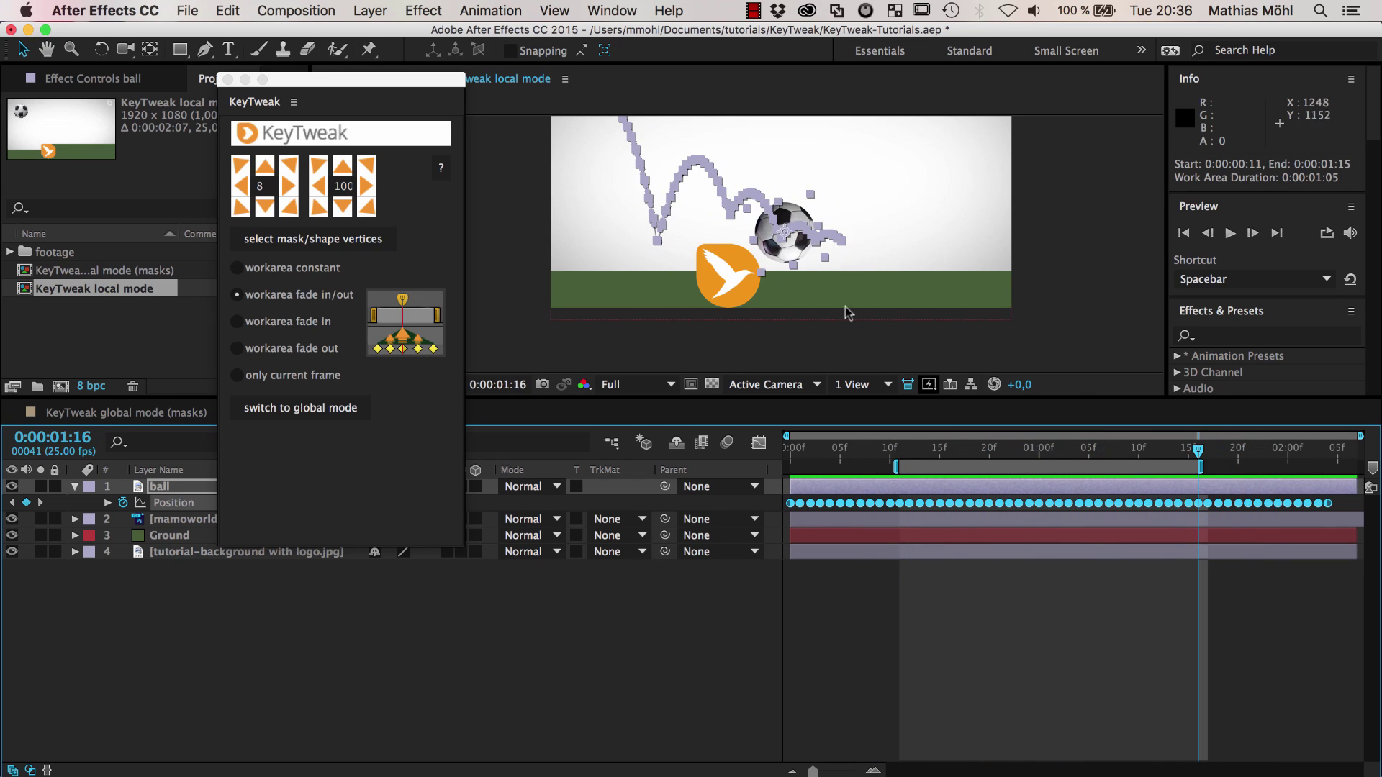
pyautogui.press('.')
pyautogui.press('.')
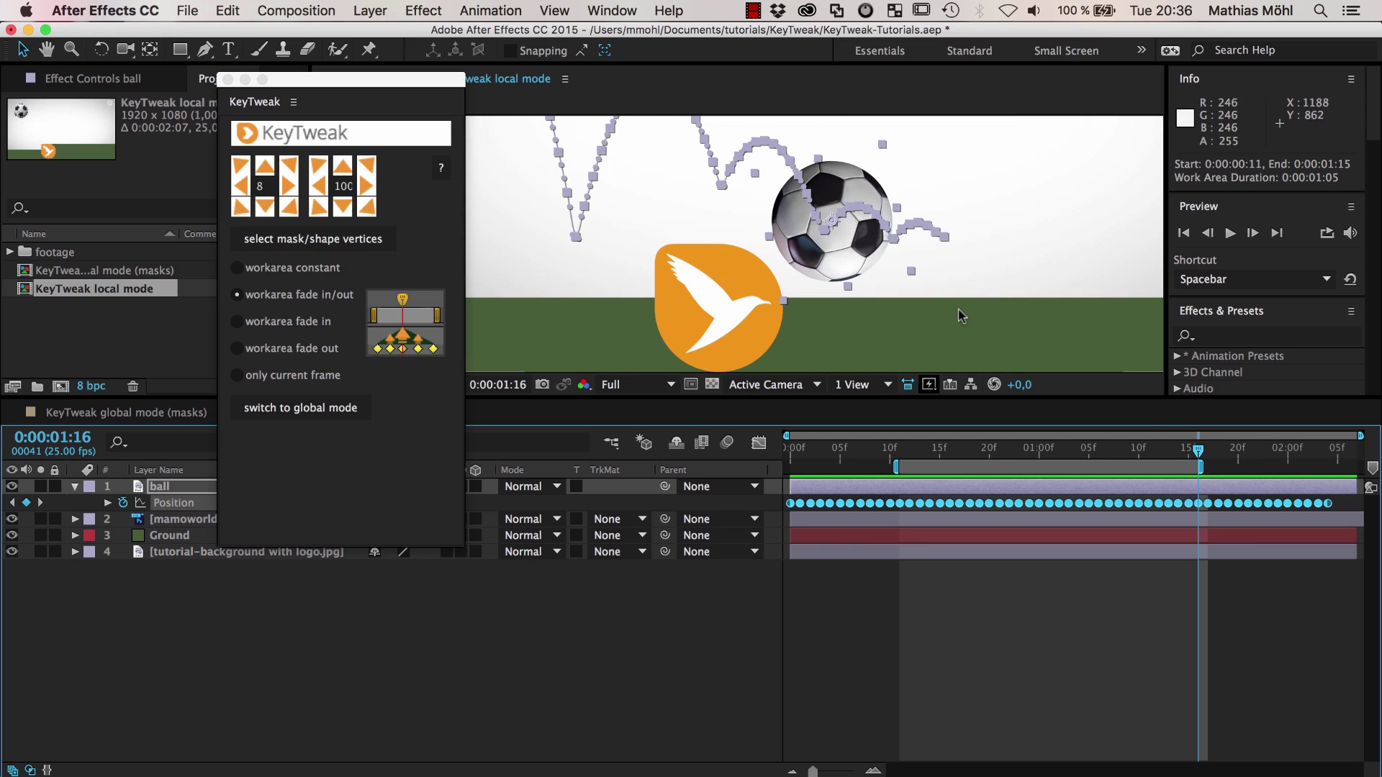
# Go to the ground contact at 0:00:01:15 and start the work area there
pyautogui.moveTo(1195, 450); pyautogui.dragTo(1188, 488)
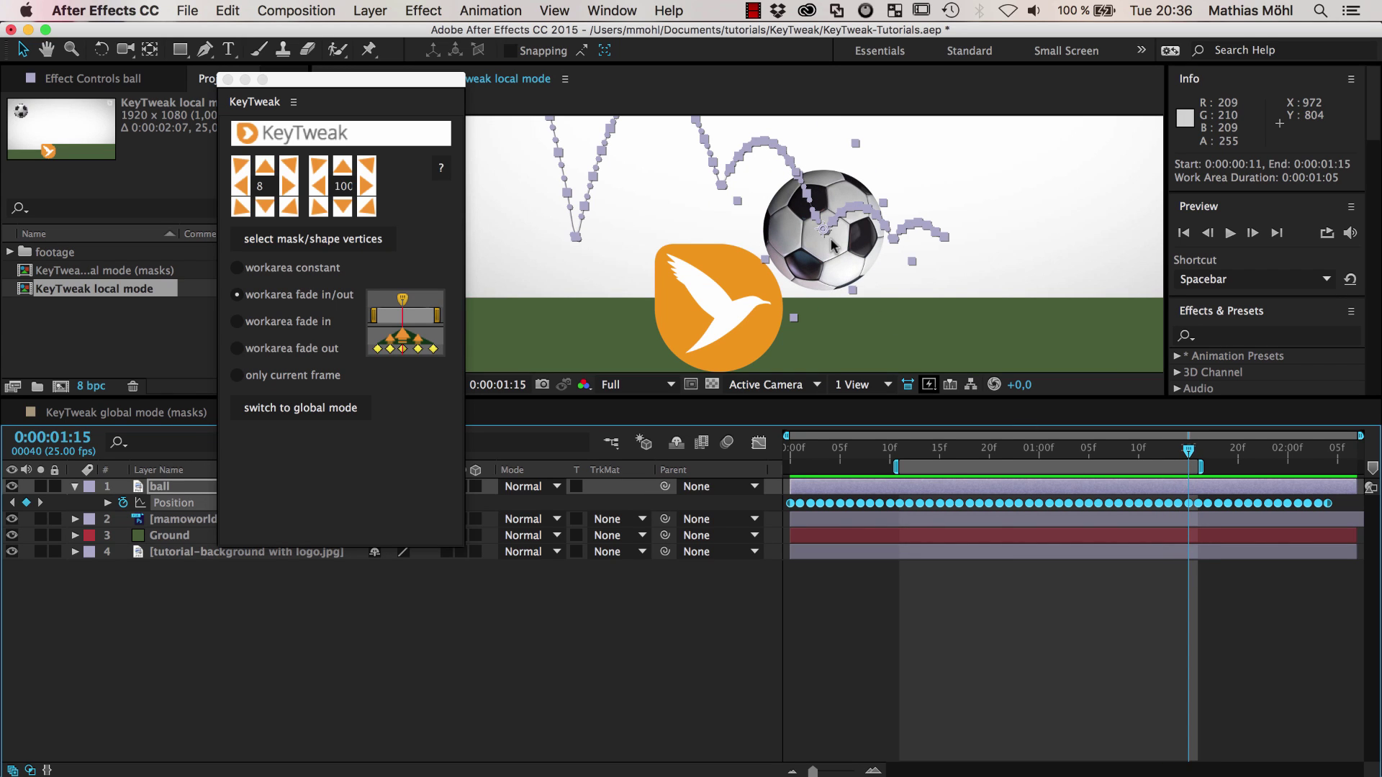
pyautogui.press('b')
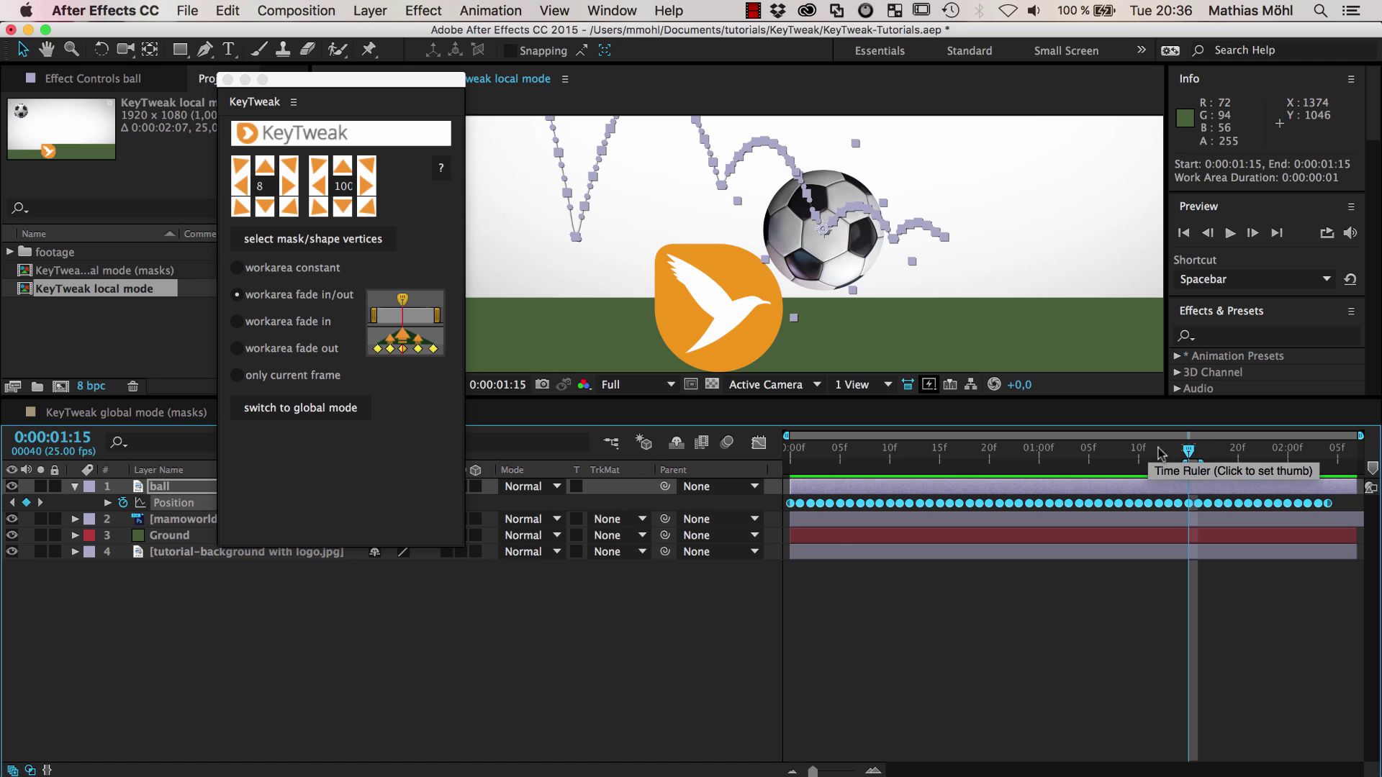
# Set the work area to run from the logo bounce at 0:00:01:03 to 0:00:01:15 and go to 0:00:01:08
pyautogui.moveTo(1189, 451); pyautogui.dragTo(1072, 461)
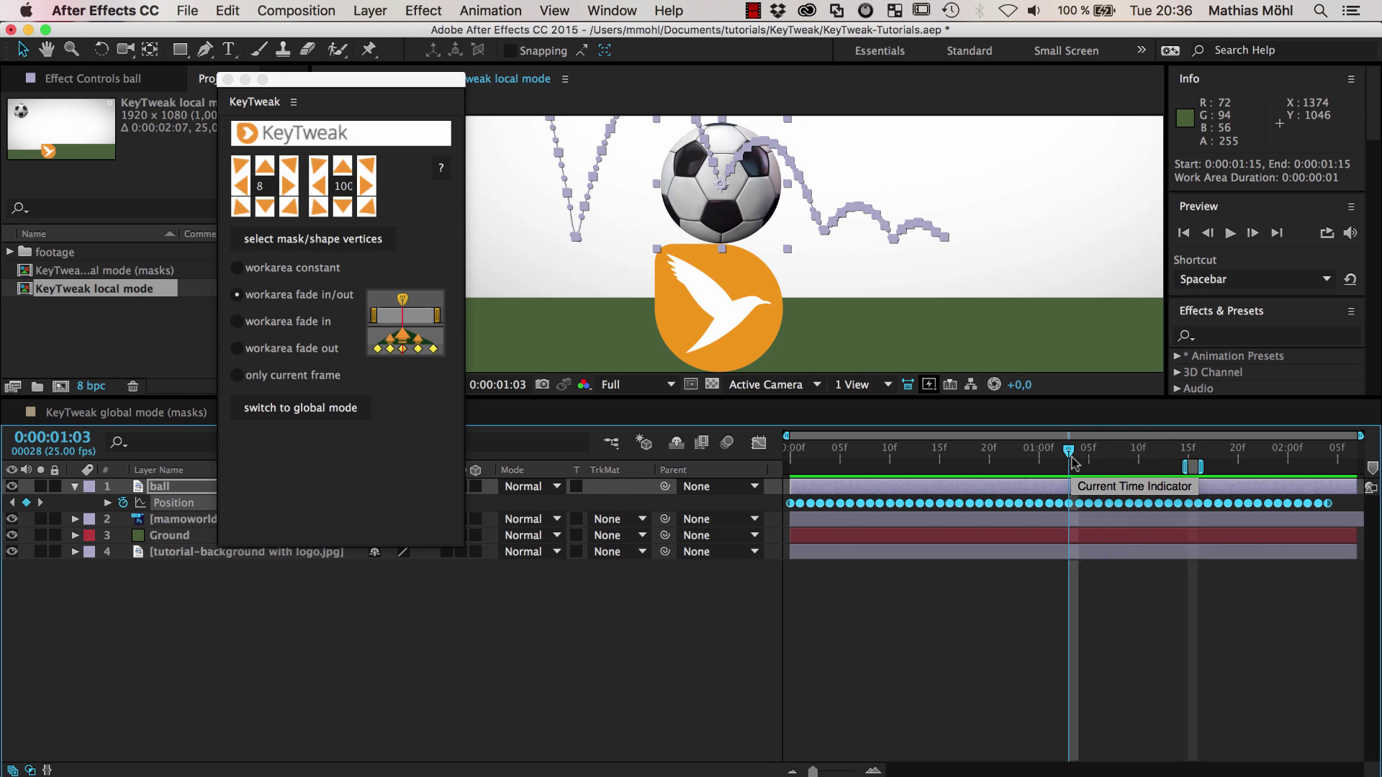
pyautogui.press('b')
pyautogui.moveTo(1073, 462); pyautogui.dragTo(1124, 472)
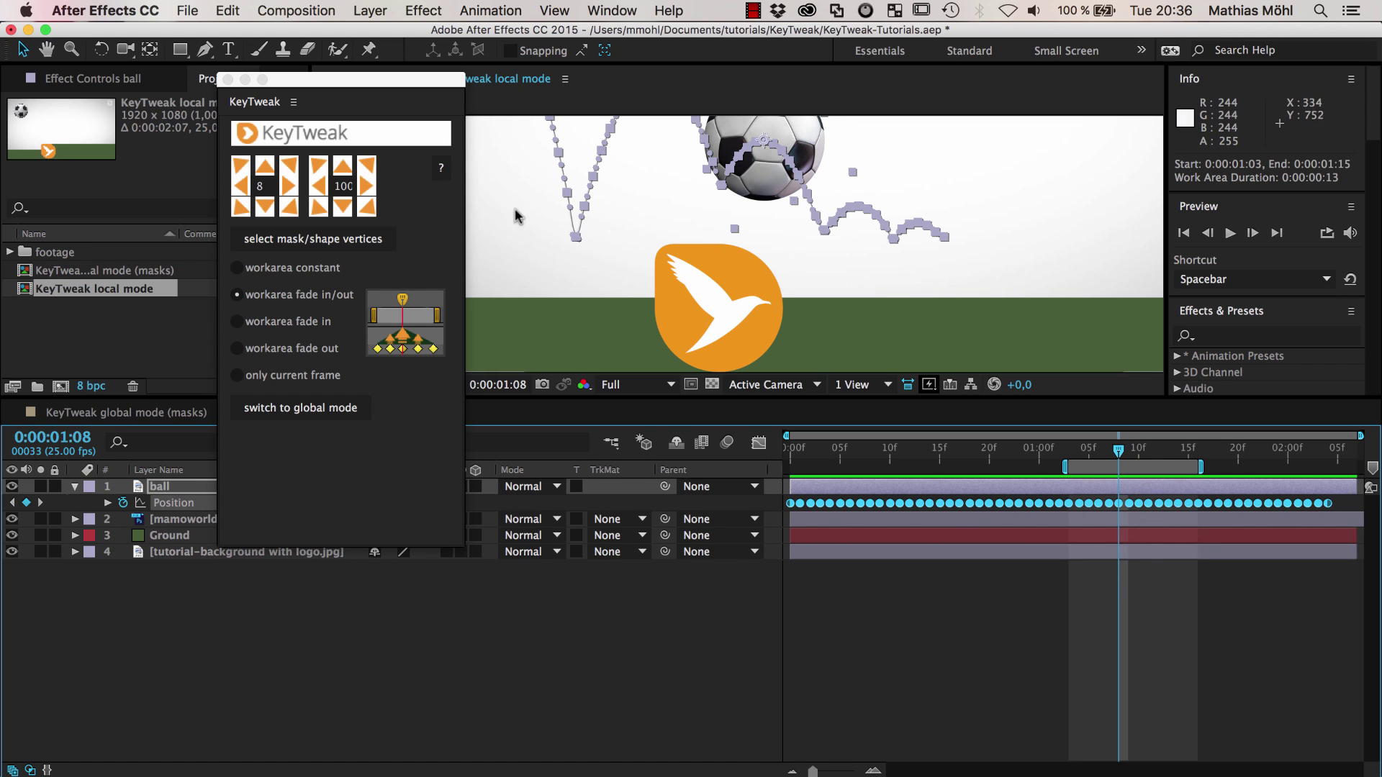
# Set the KeyTweak move amount to 30 and shift the ball's Position keyframes up around 0:00:01:08 with workarea fade in/out
pyautogui.click(265, 187)
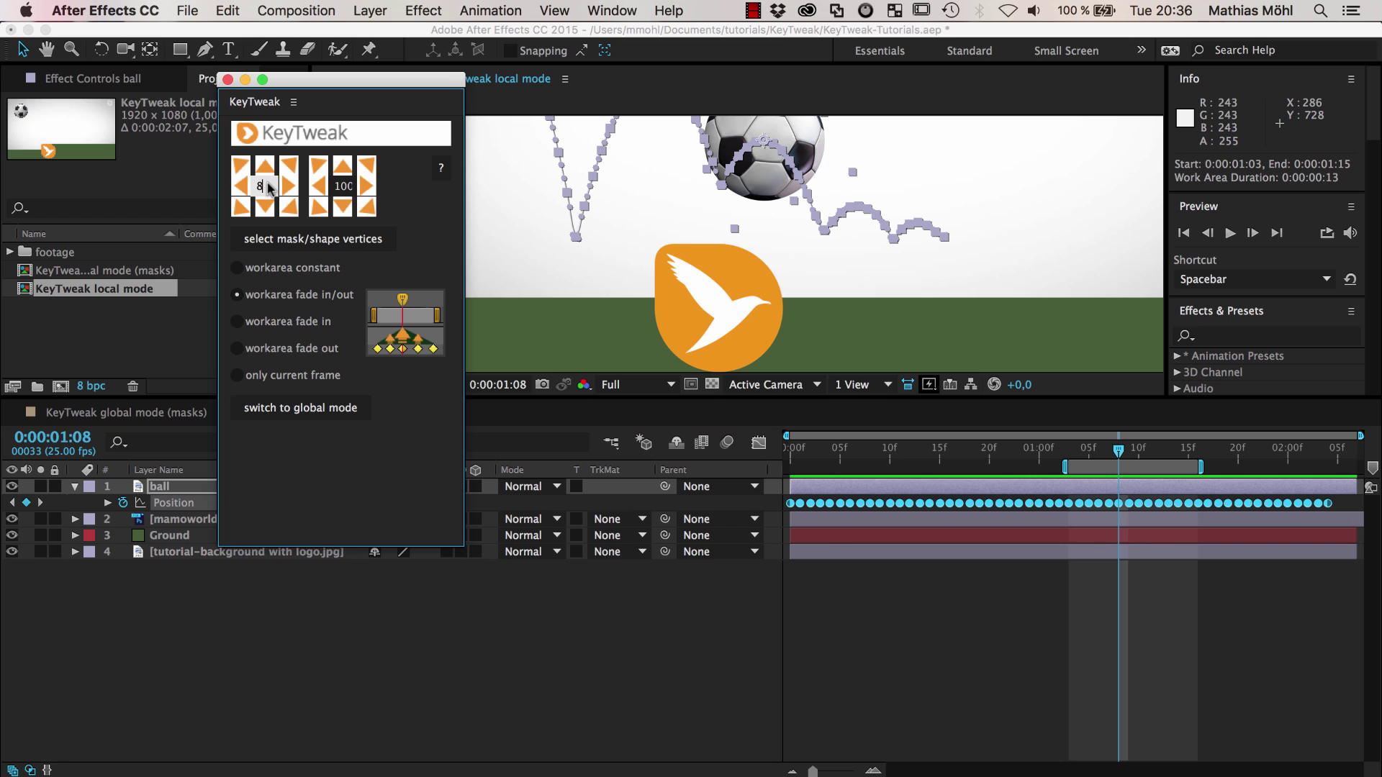
pyautogui.write('30')
pyautogui.scroll(-1, 659, 219)
pyautogui.scroll(2, 680, 219)
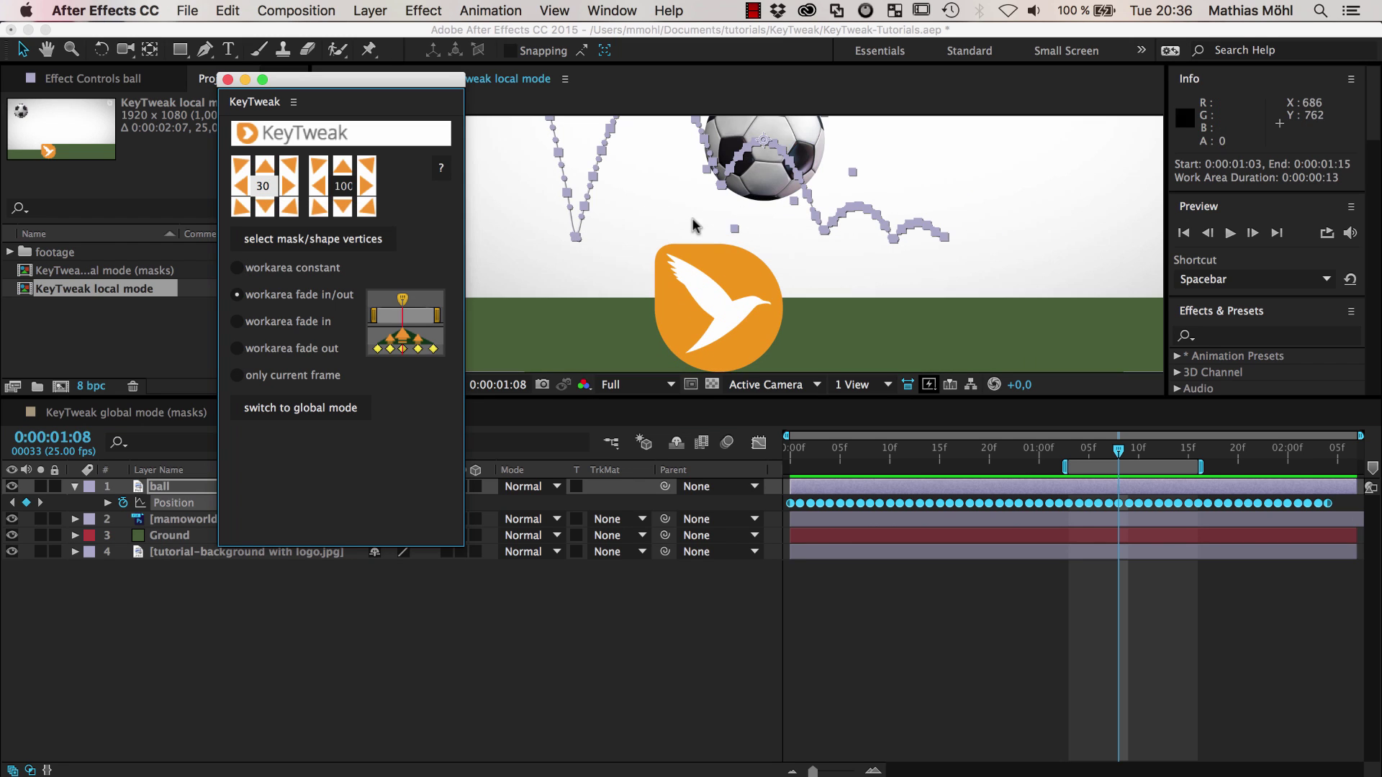
pyautogui.click(685, 211)
pyautogui.moveTo(685, 210); pyautogui.dragTo(746, 257)
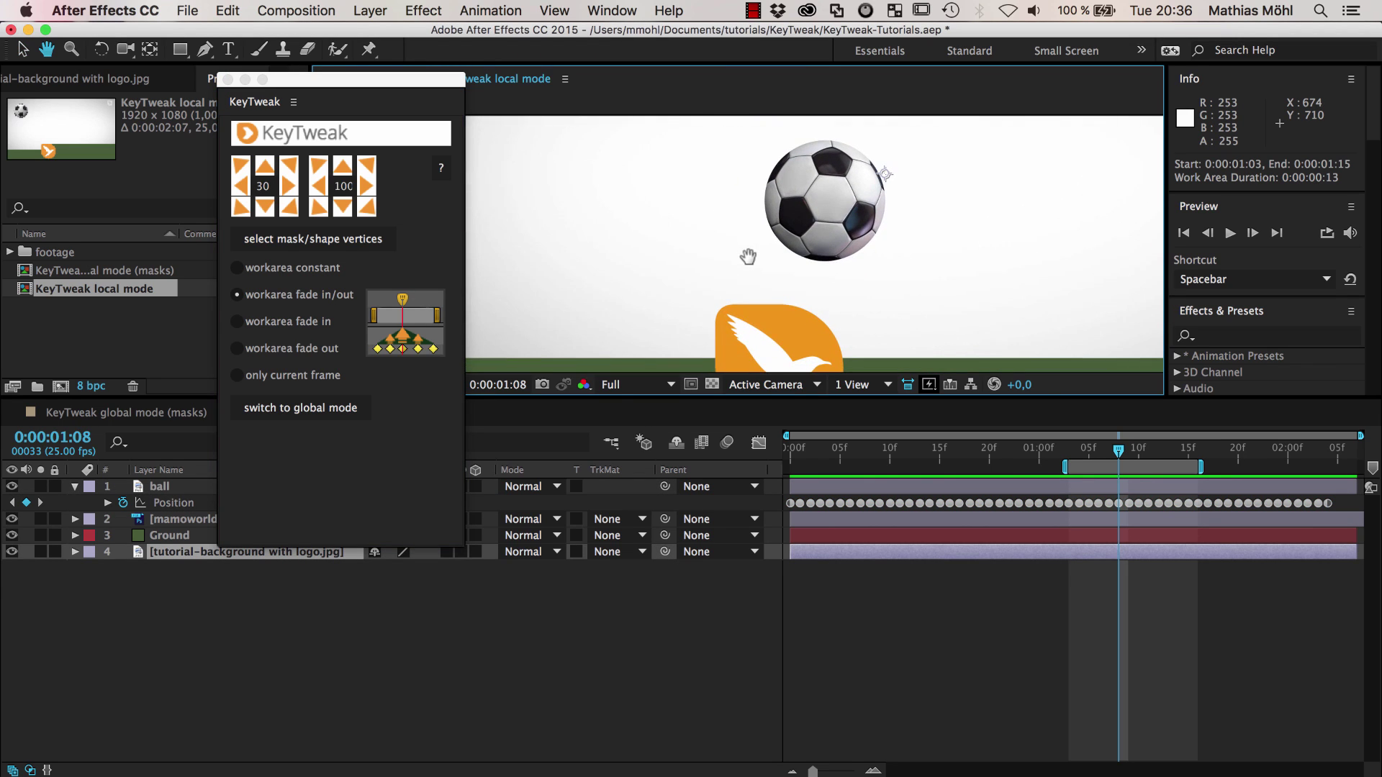
pyautogui.click(175, 500)
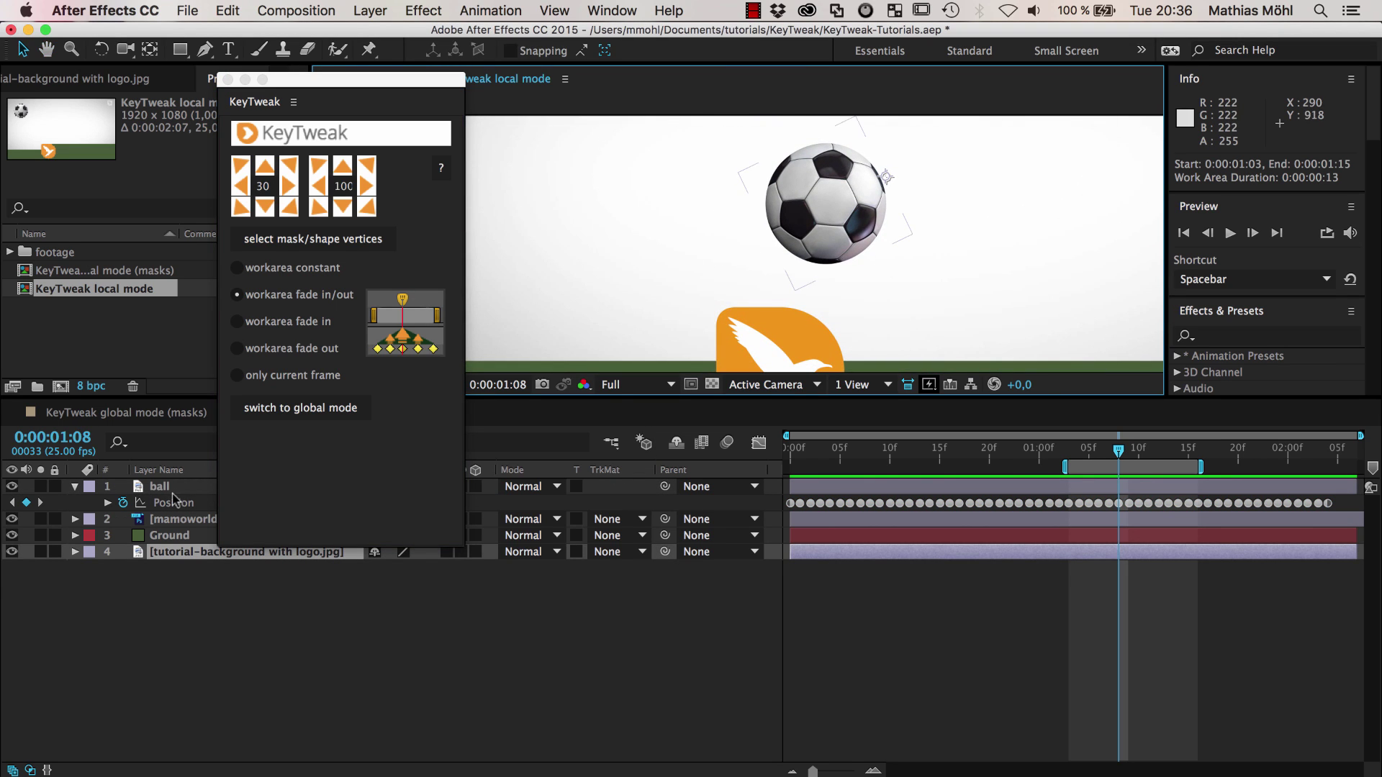
pyautogui.click(174, 503)
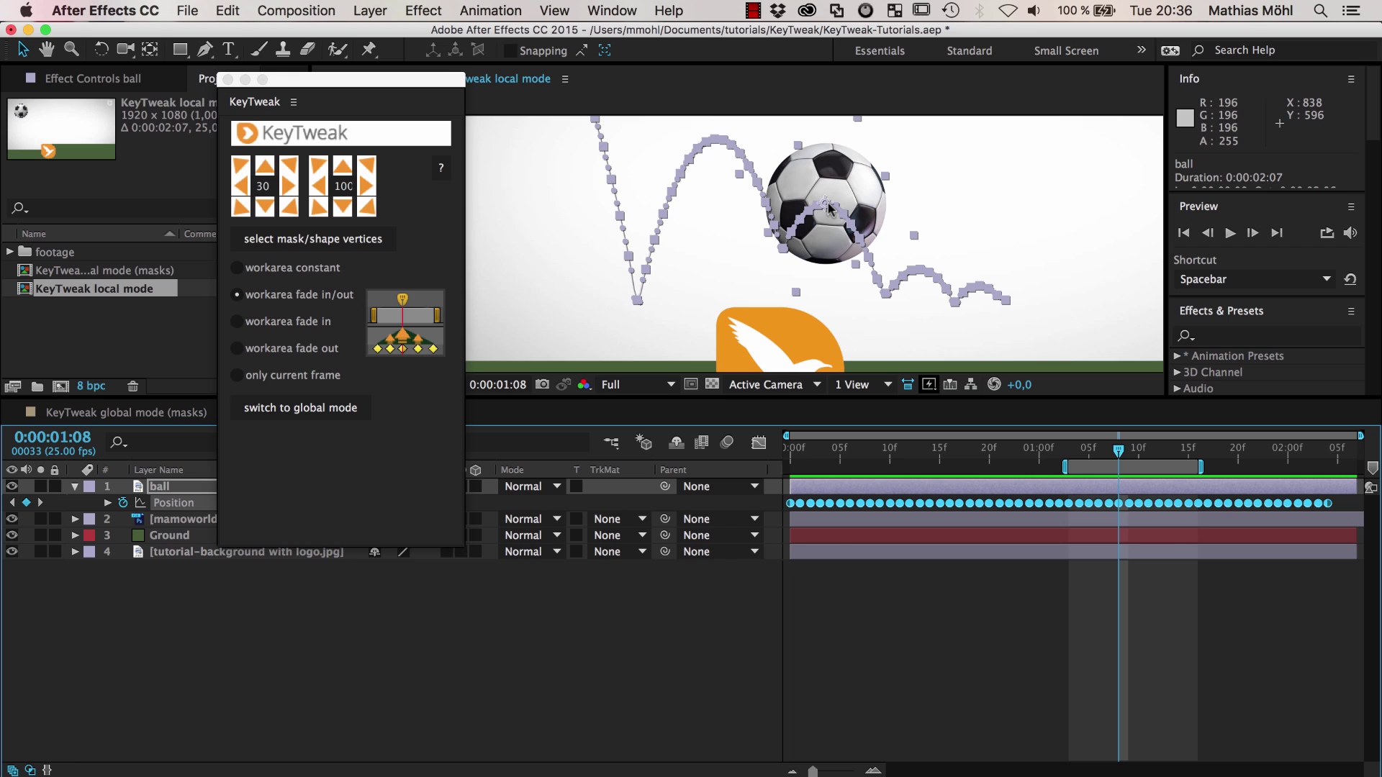
pyautogui.click(296, 170)
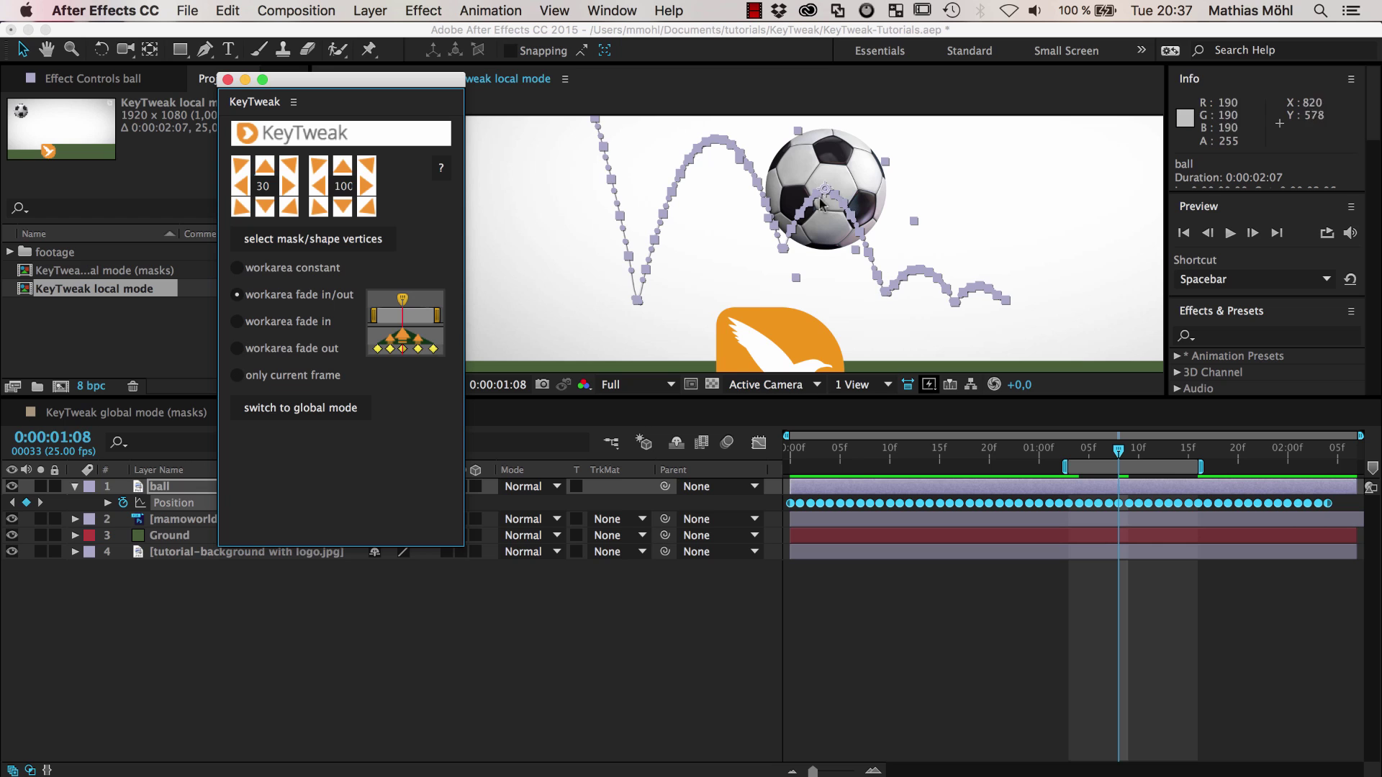
# Undo and redo the last KeyTweak move to compare the ball's arc with and without it
pyautogui.click(228, 10)
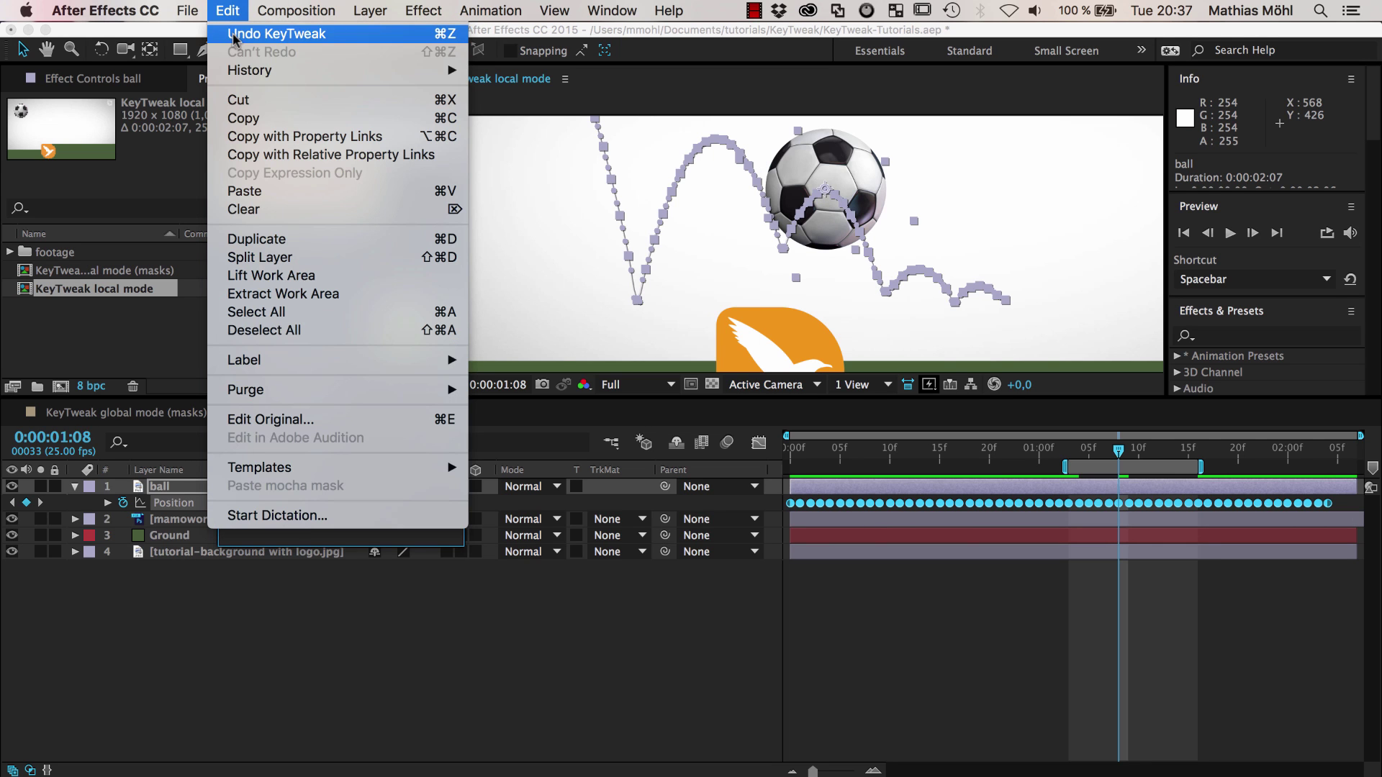
pyautogui.click(234, 36)
pyautogui.click(229, 15)
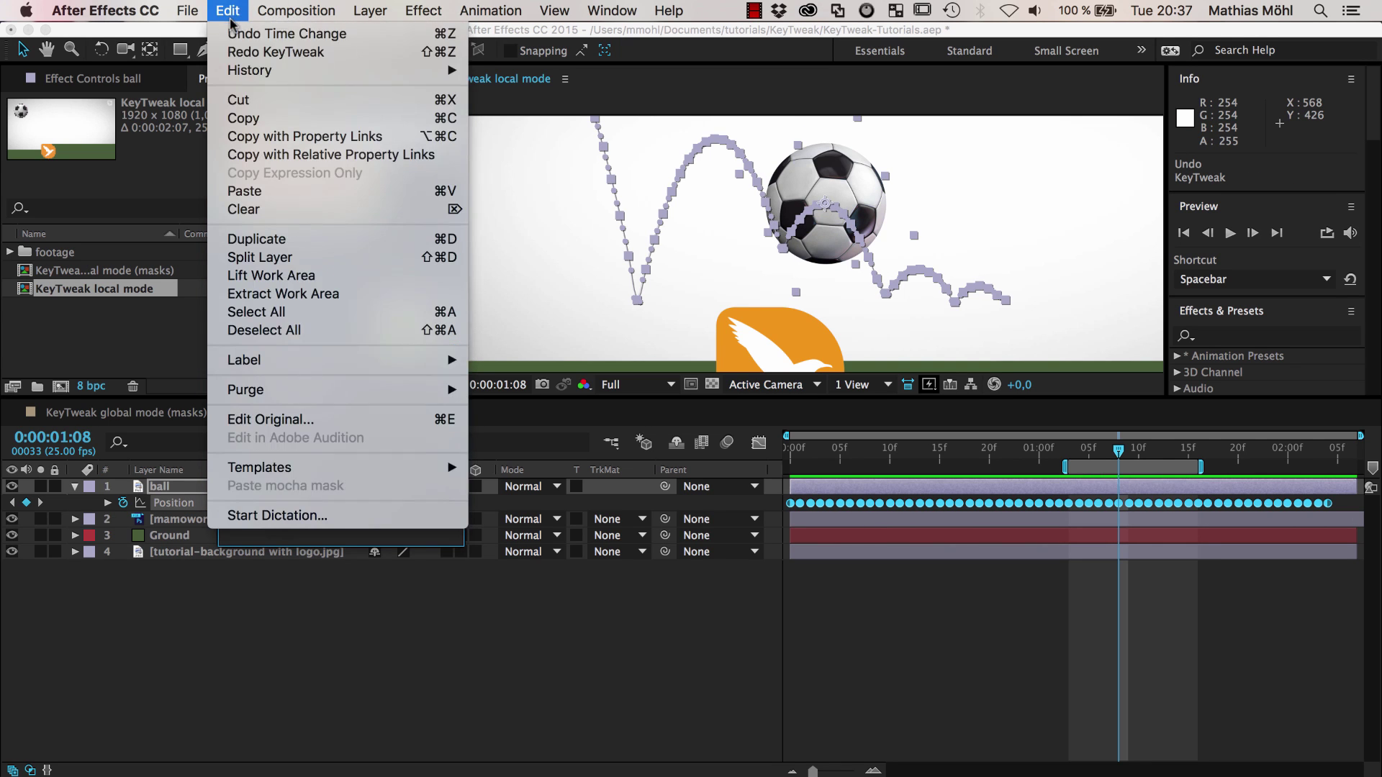
pyautogui.click(248, 51)
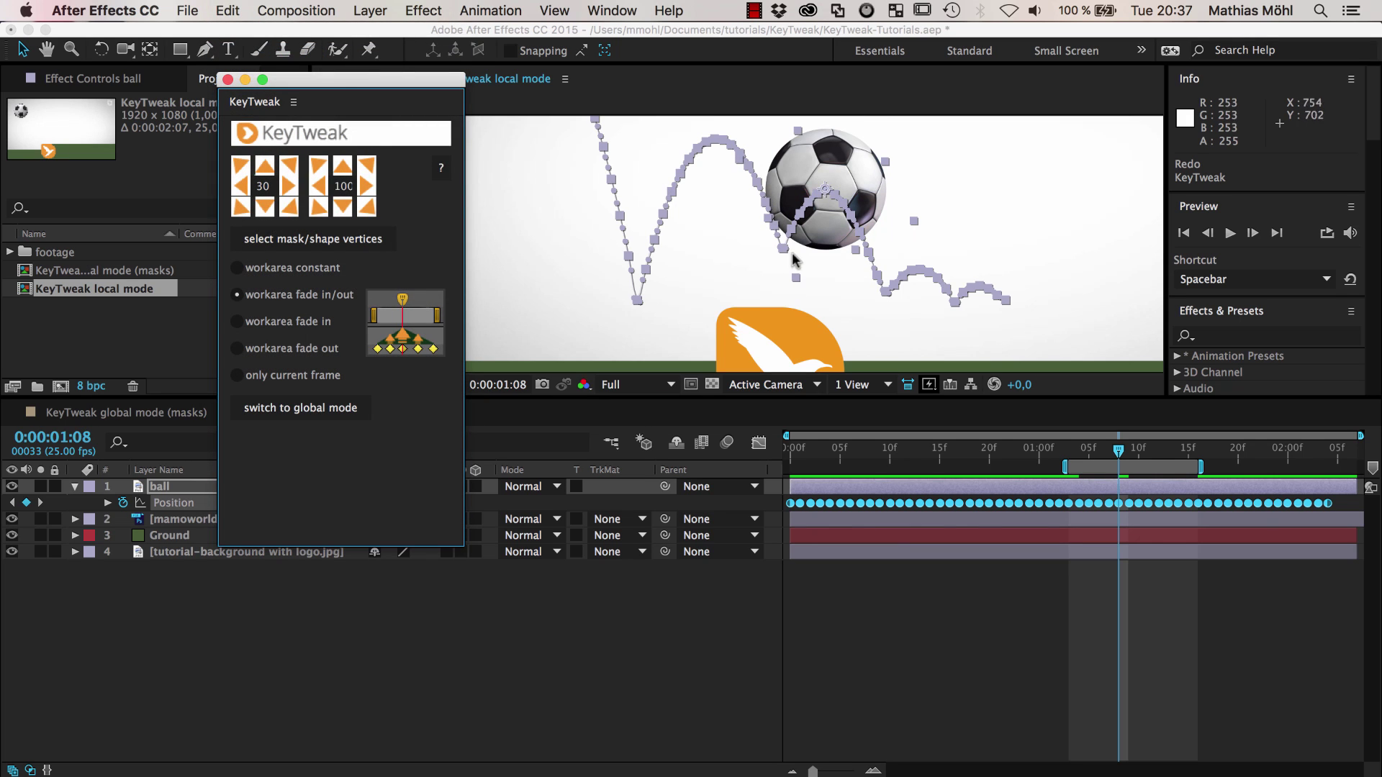
# Extend the work area over the whole composition, from 0:00:00:00 to 0:00:02:06
pyautogui.scroll(-2, 885, 299)
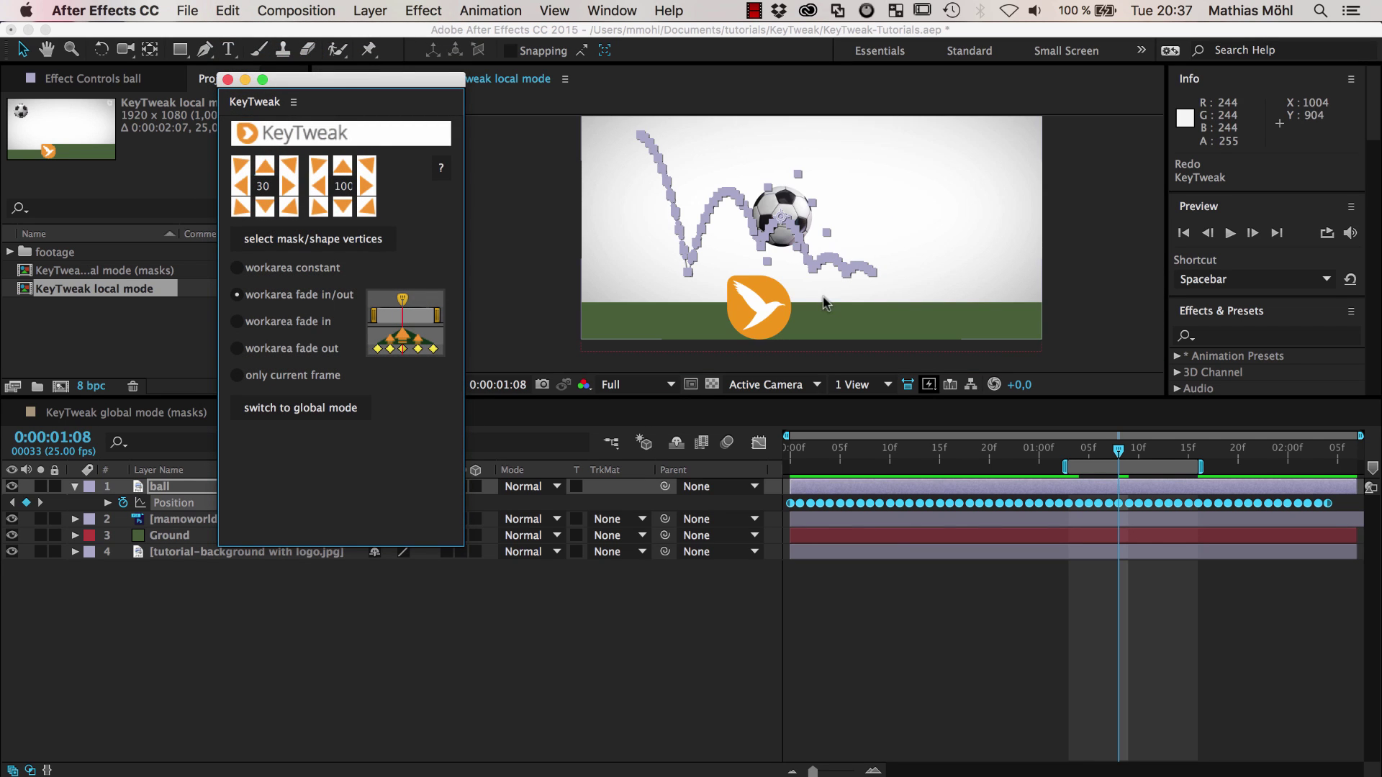
pyautogui.moveTo(1065, 468); pyautogui.dragTo(788, 467)
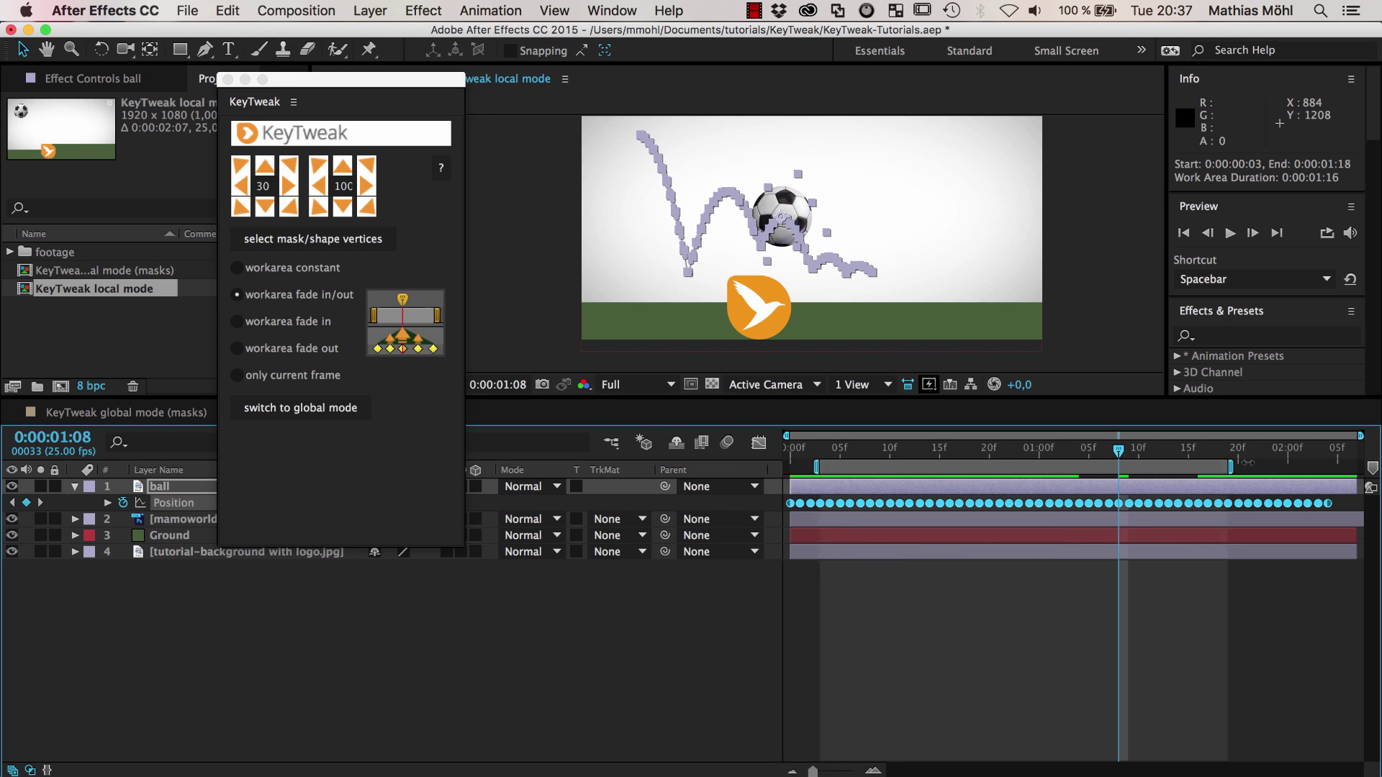
pyautogui.moveTo(1212, 465); pyautogui.dragTo(1360, 467)
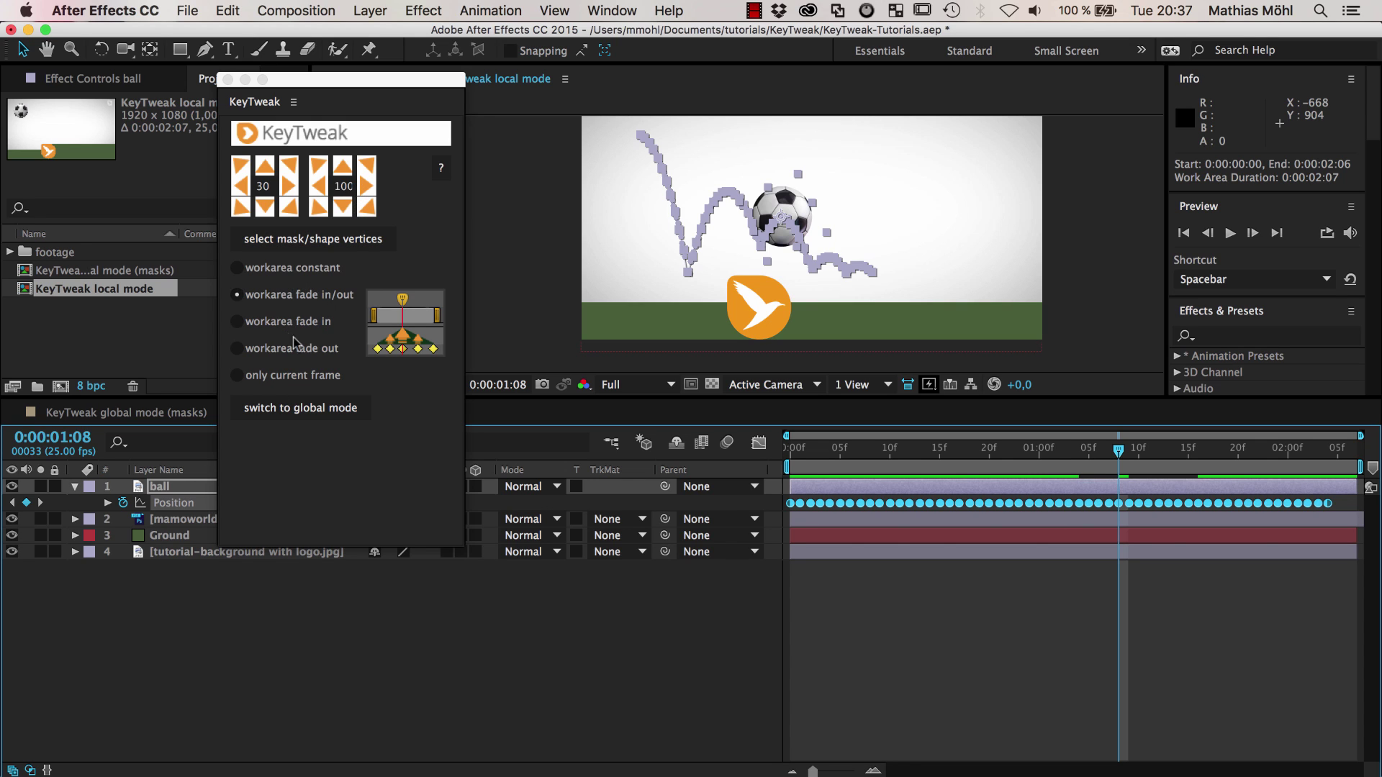
# Switch KeyTweak to workarea constant and move all of the ball's Position keyframes right by 100
pyautogui.click(345, 173)
pyautogui.click(240, 270)
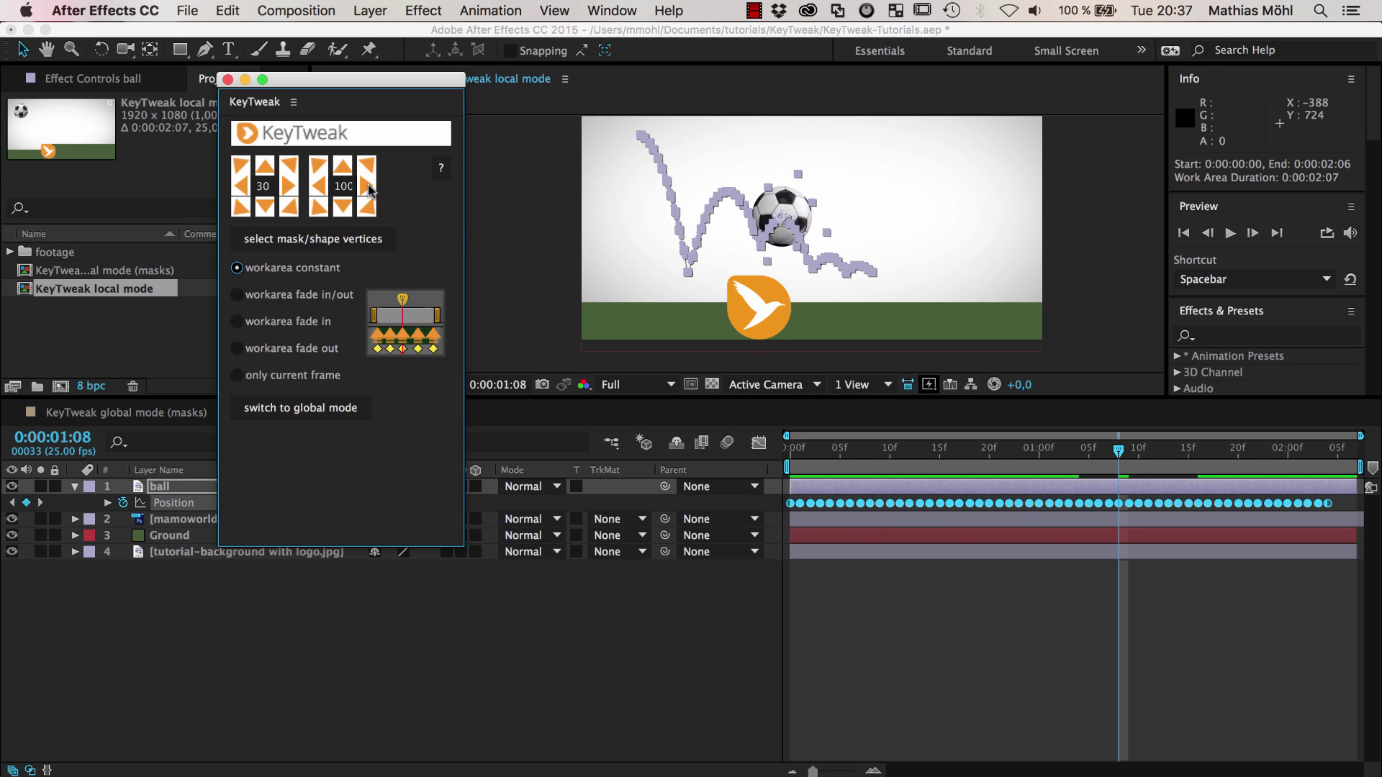
pyautogui.click(367, 187)
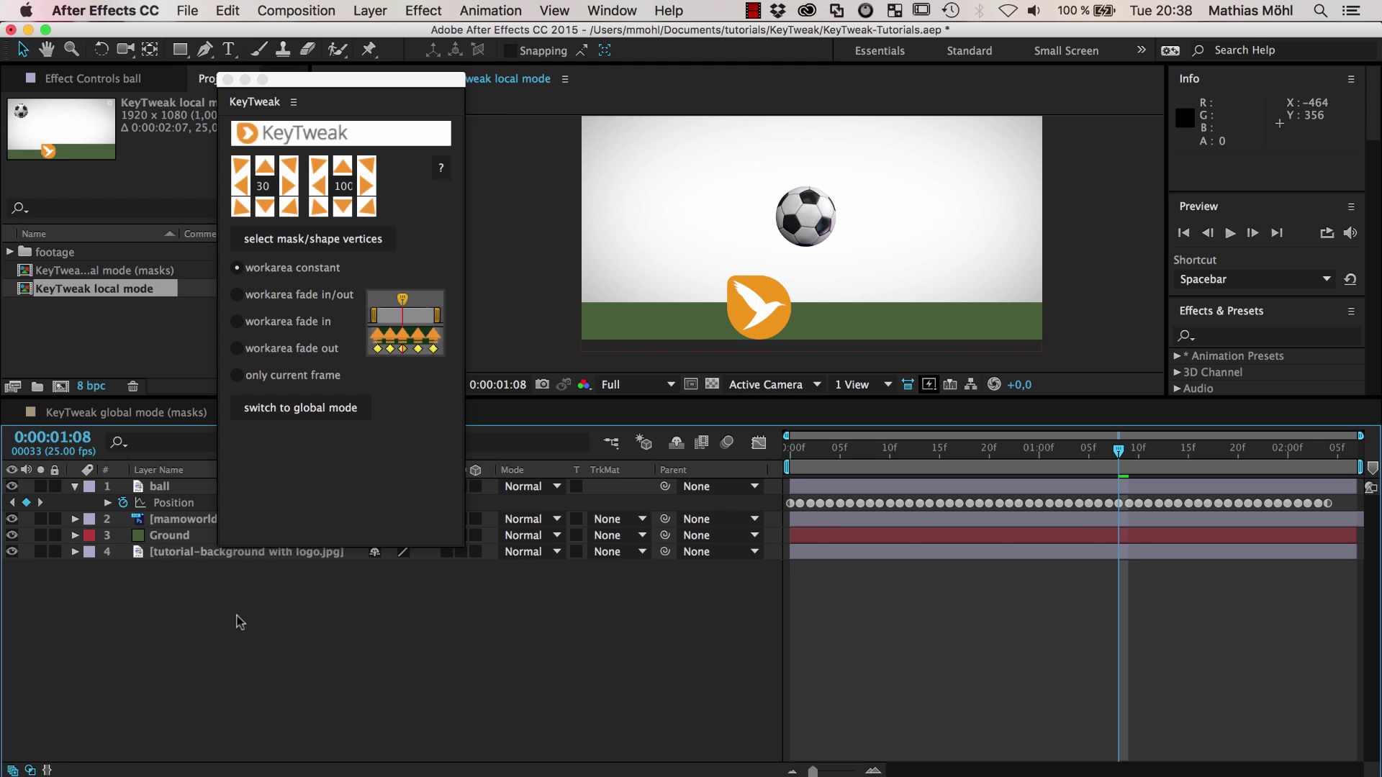
pyautogui.click(691, 648)
# Close KeyTweak and open the iExpressions2 script
pyautogui.click(228, 80)
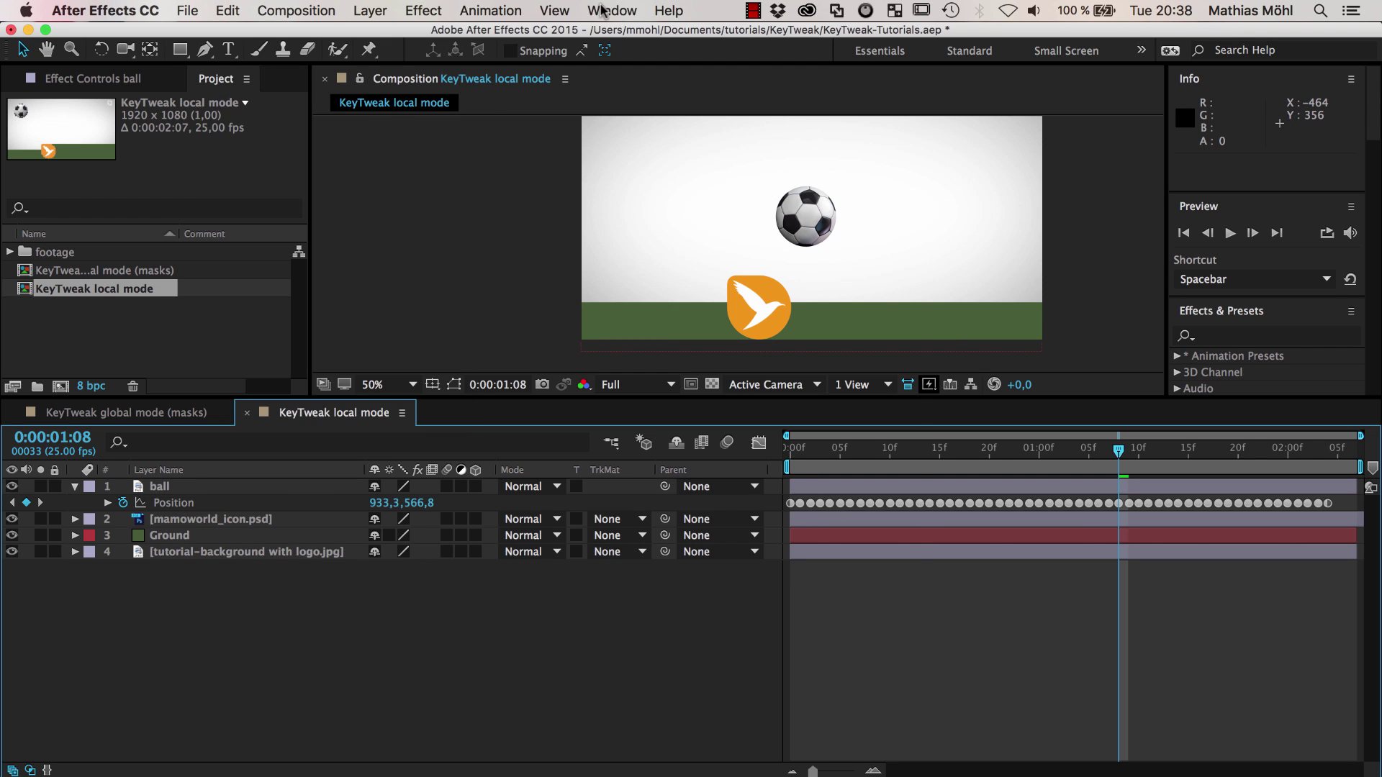
pyautogui.click(611, 10)
pyautogui.scroll(-15, 697, 566)
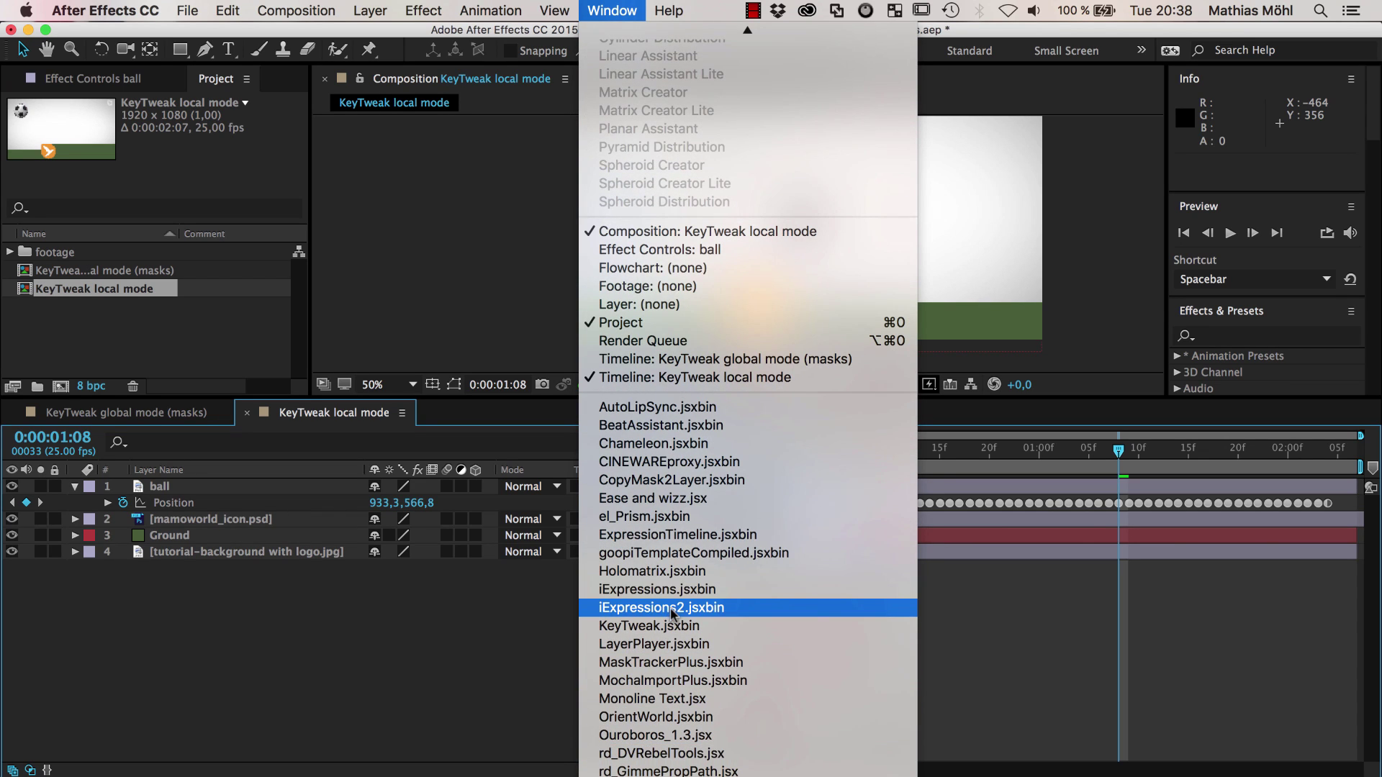
pyautogui.click(680, 609)
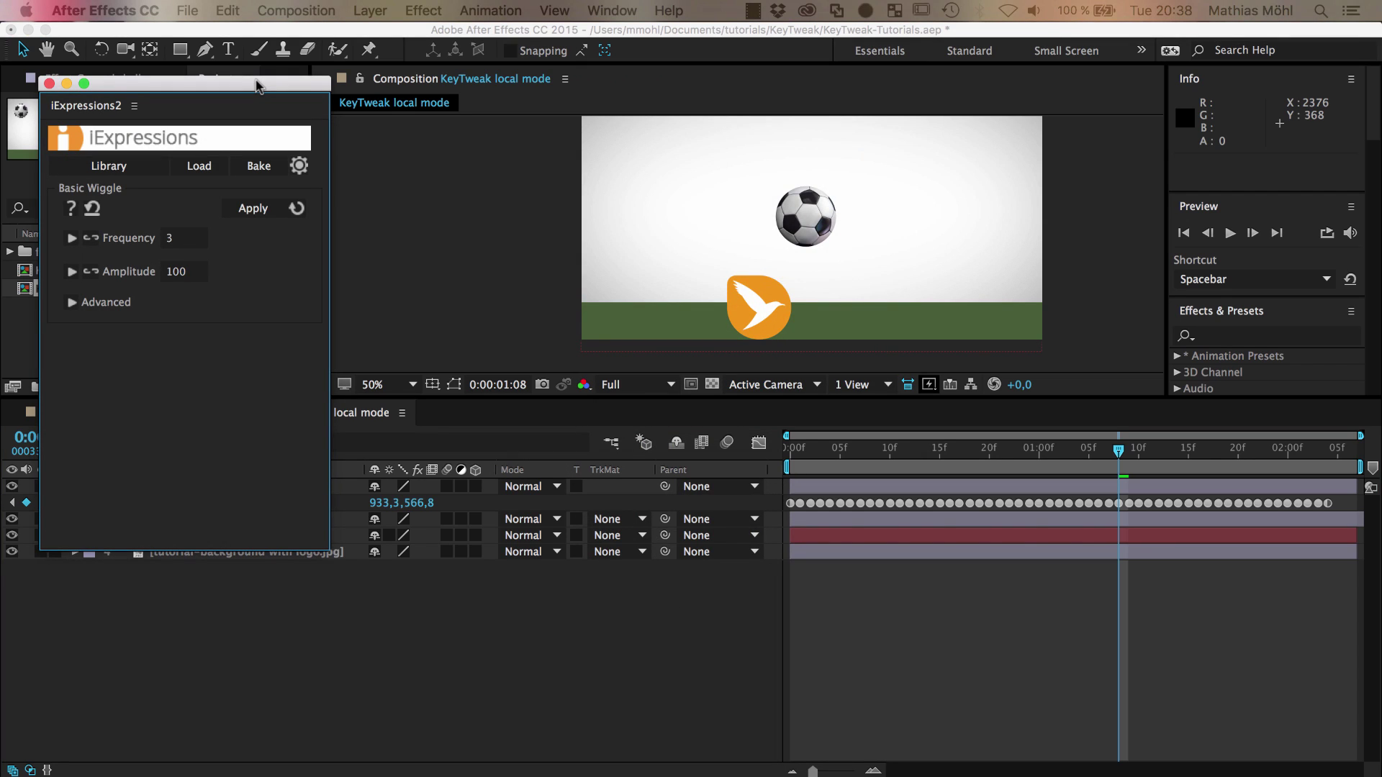
pyautogui.click(257, 86)
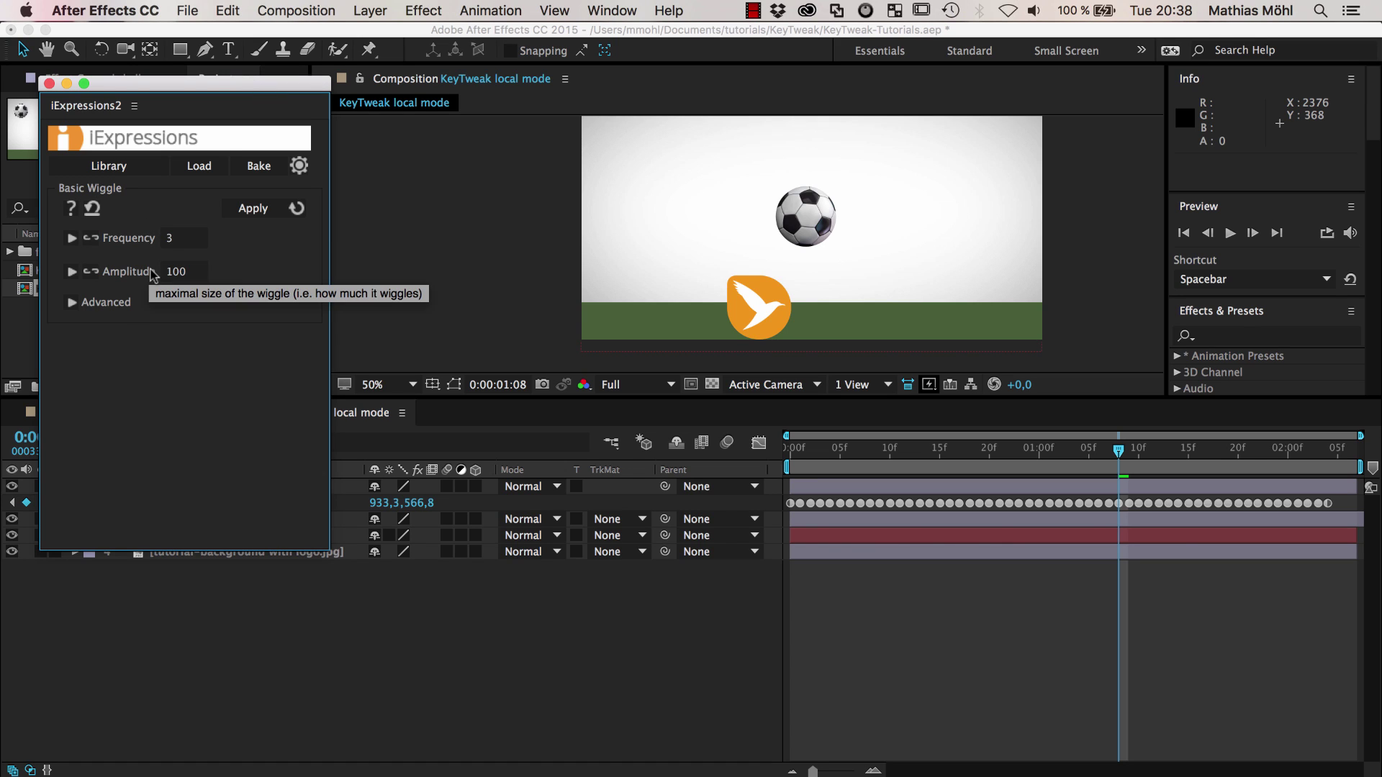
# Load the Throw 2D iExpression from the library's real-time physics simulations
pyautogui.click(124, 171)
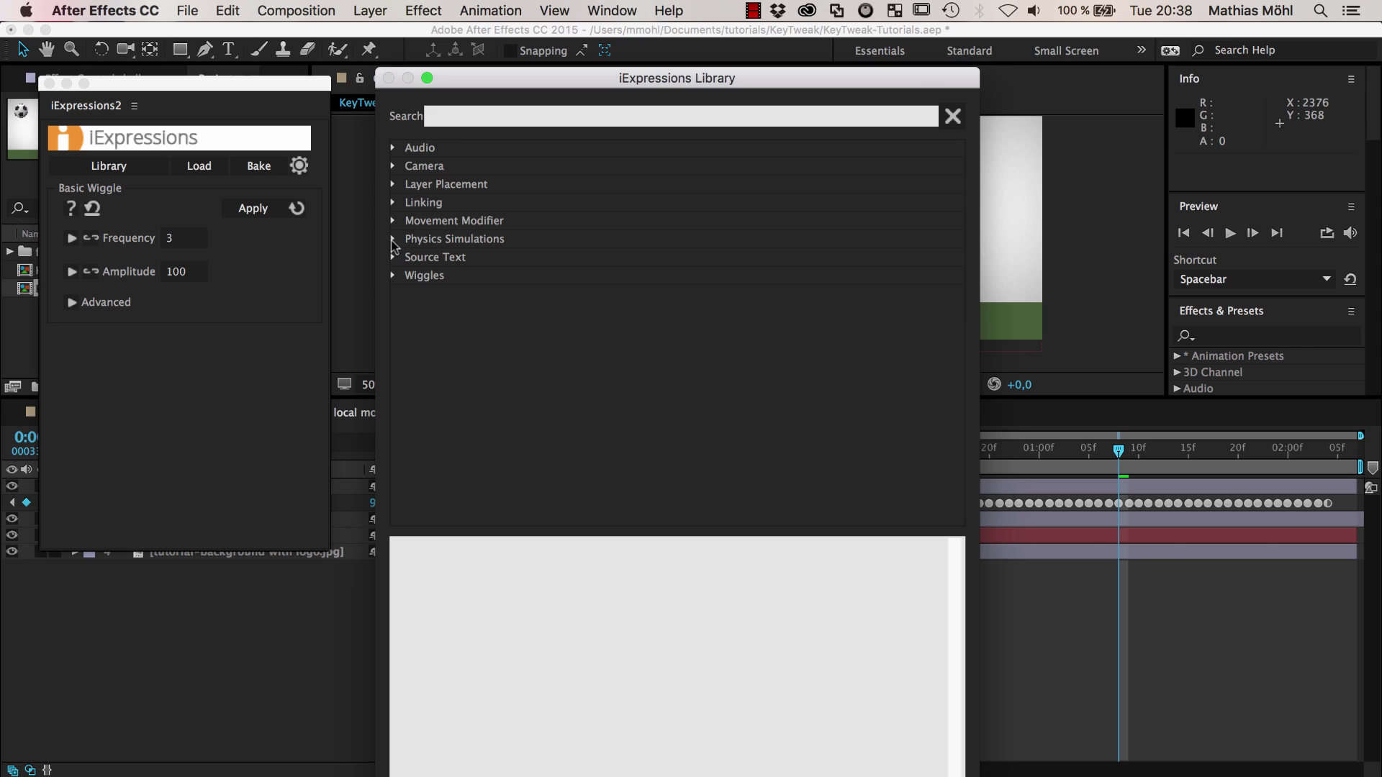
pyautogui.click(393, 240)
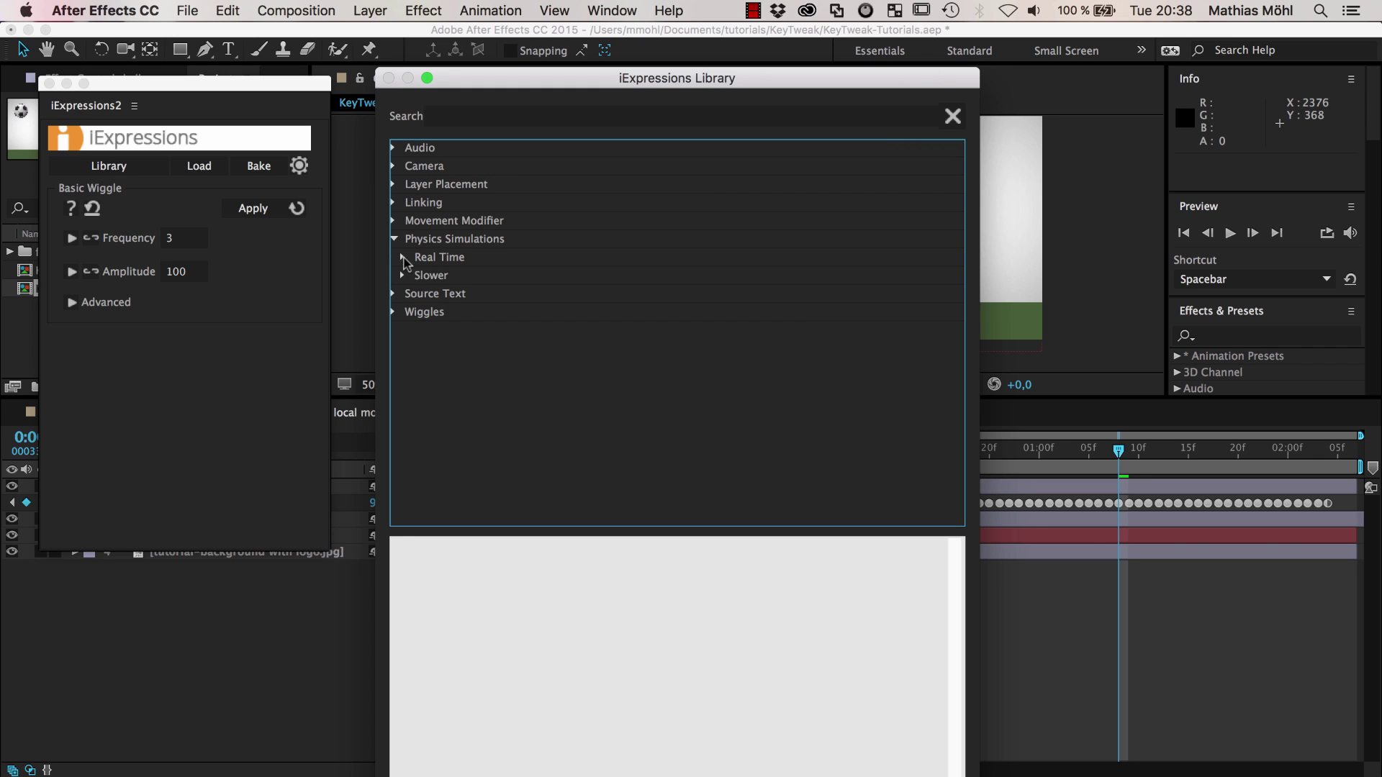
pyautogui.click(402, 258)
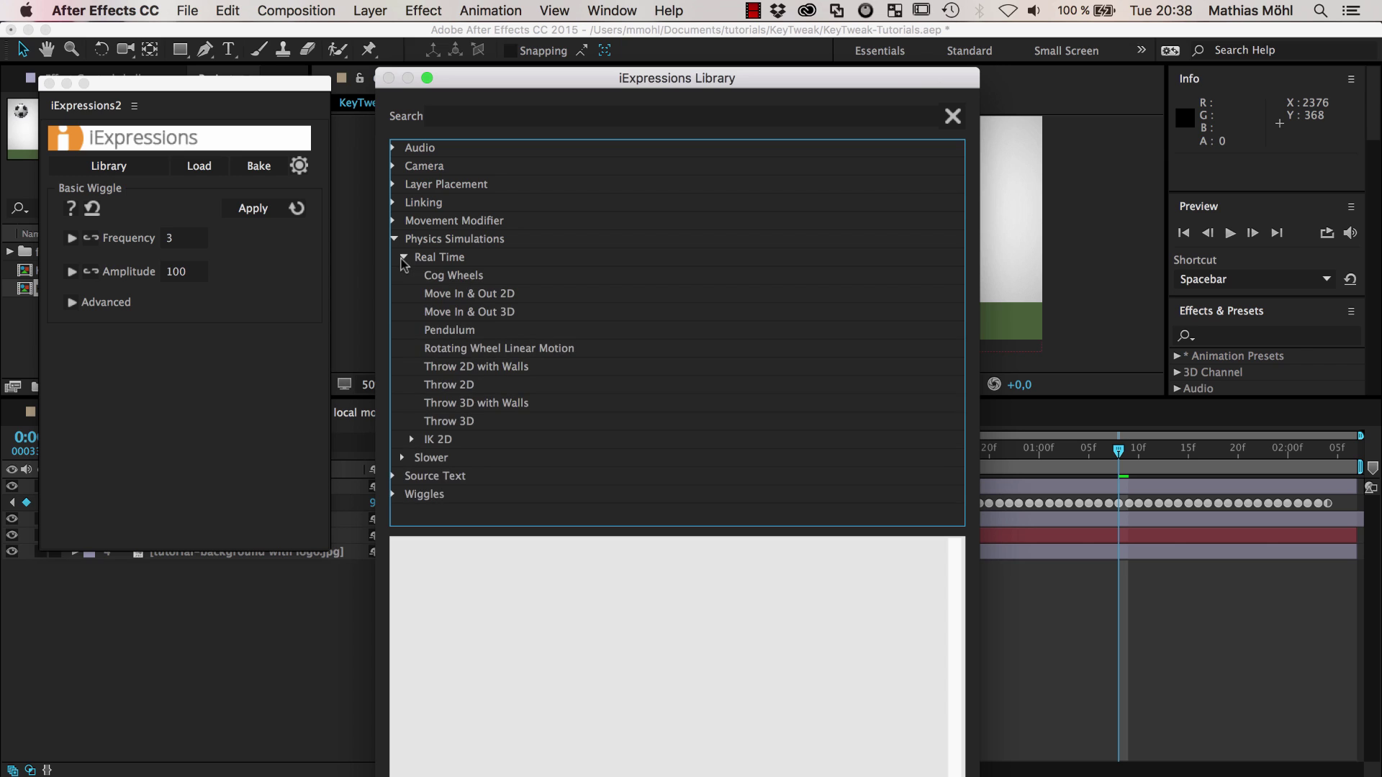
pyautogui.click(468, 387)
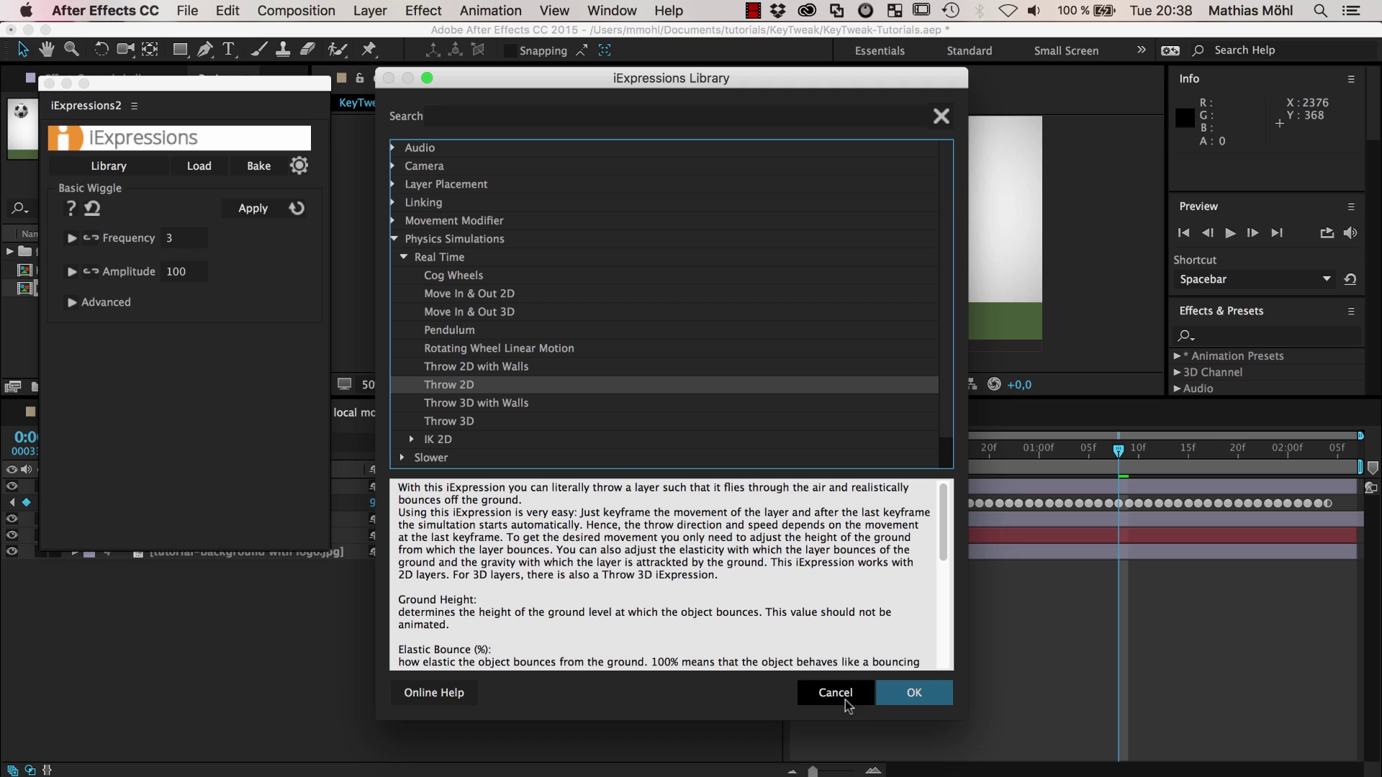
pyautogui.click(919, 695)
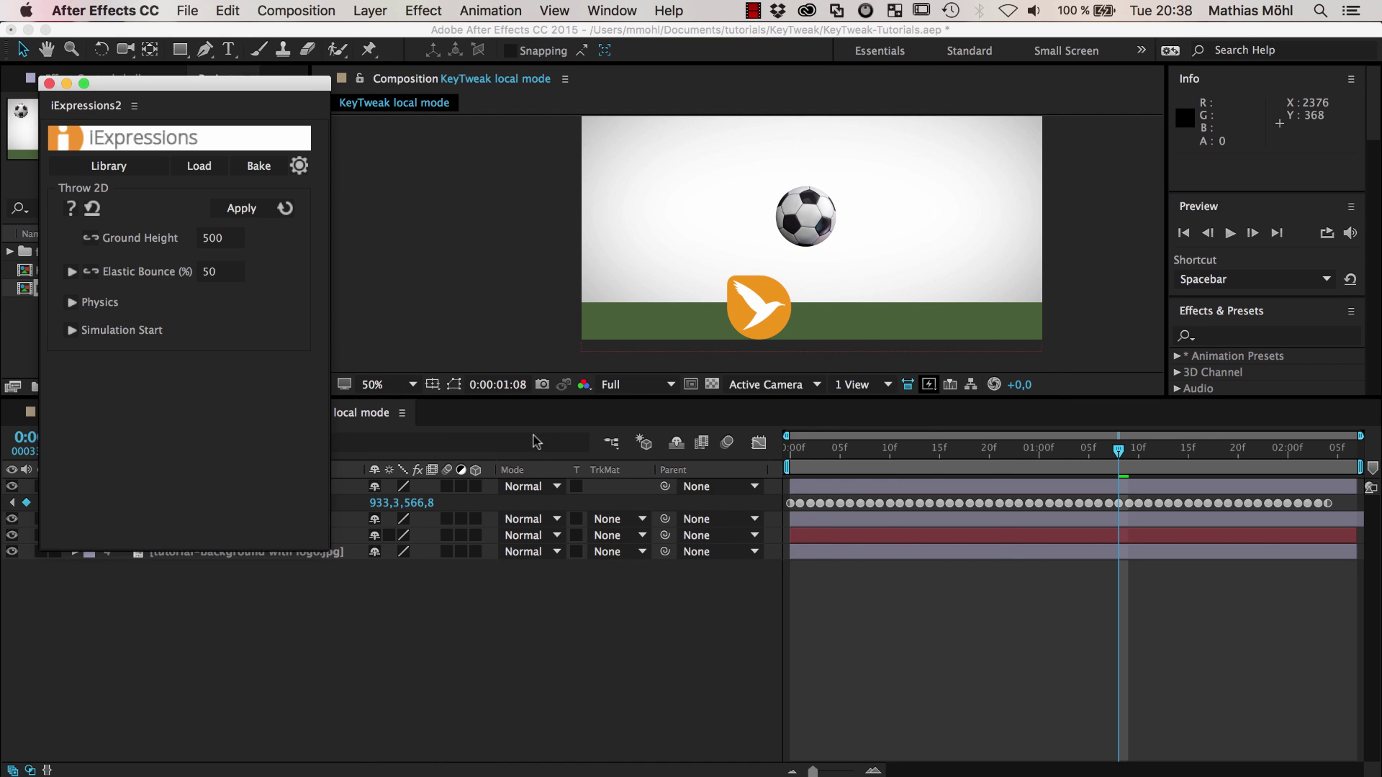
# Go to 0:00:00:00, clear the view of the layers, and remove all Position keyframes from the ball
pyautogui.moveTo(896, 448); pyautogui.dragTo(790, 447)
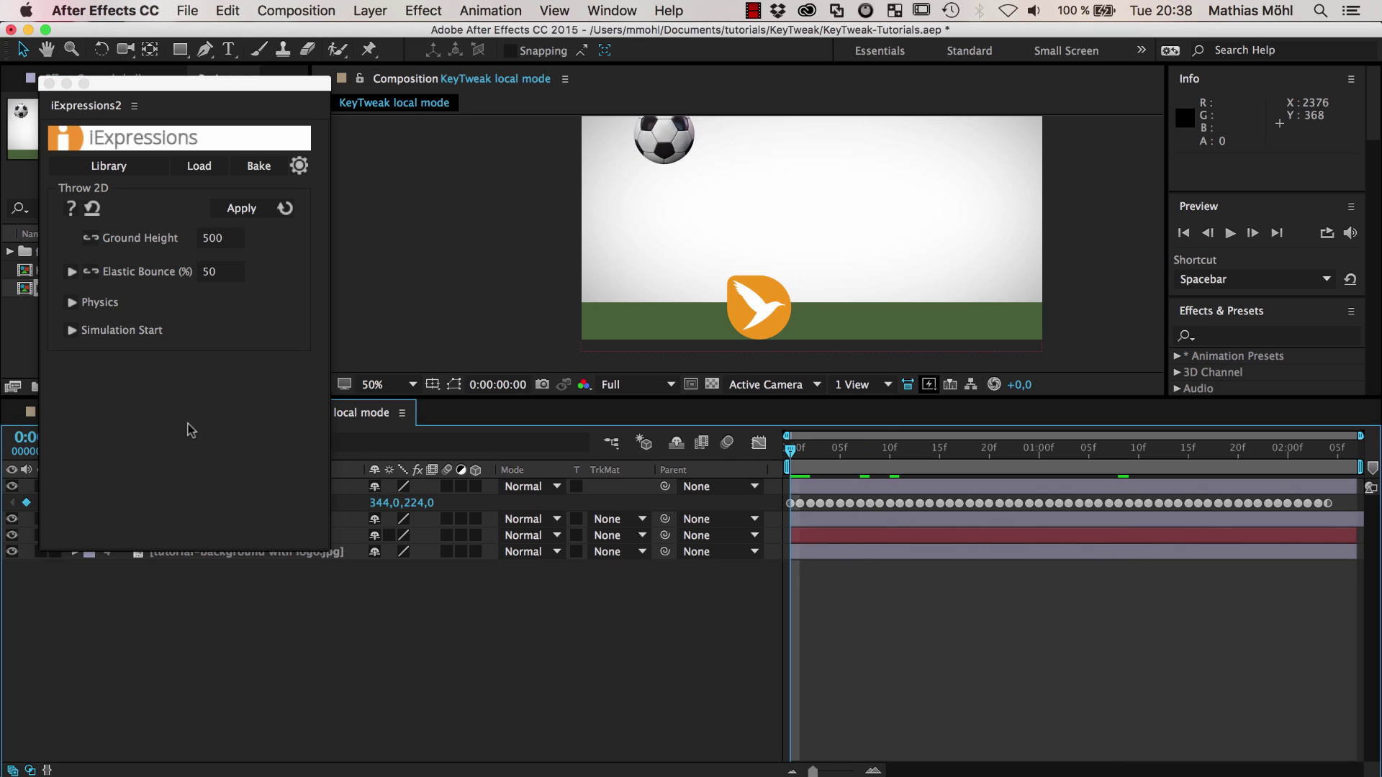
pyautogui.moveTo(200, 85); pyautogui.dragTo(1208, 101)
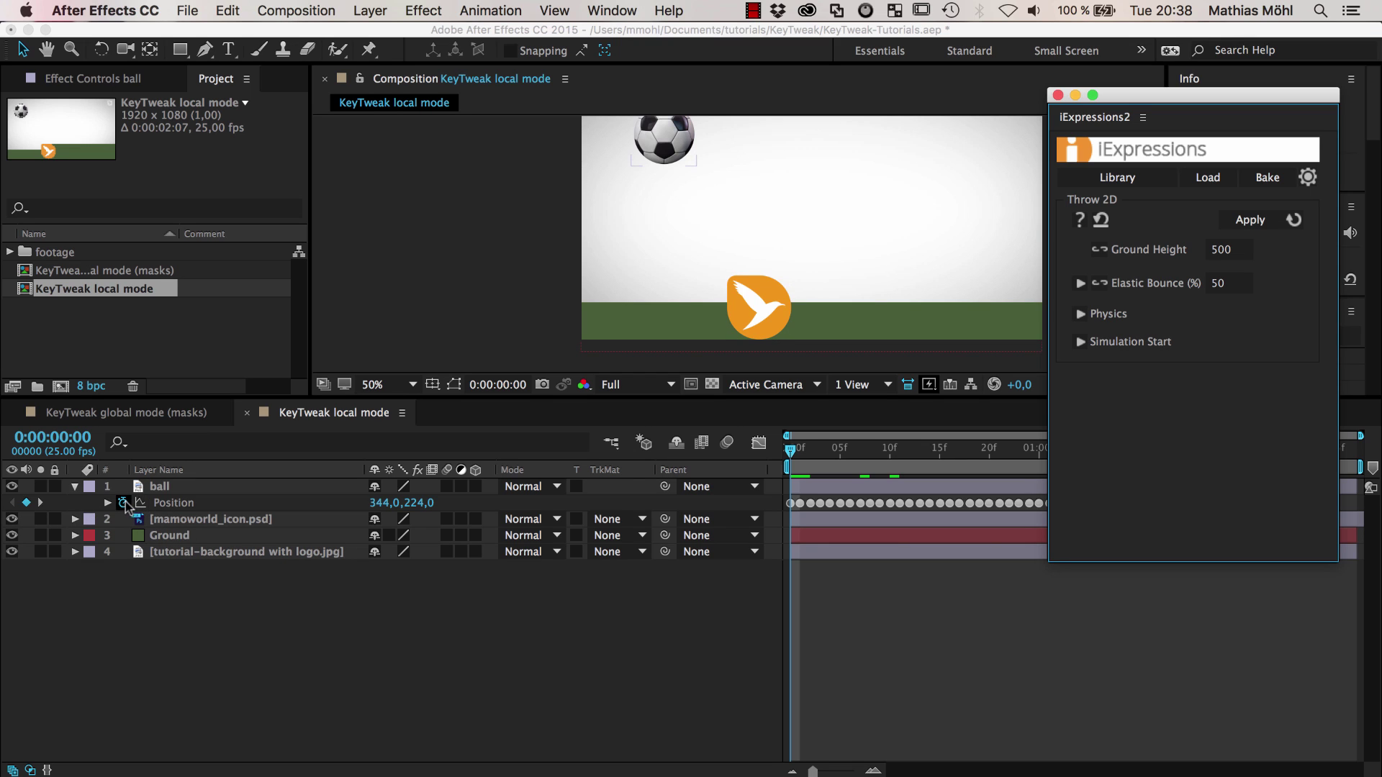
pyautogui.click(123, 503)
pyautogui.moveTo(792, 452)
pyautogui.mouseDown()
pyautogui.moveTo(898, 454)
pyautogui.moveTo(790, 455)
pyautogui.mouseUp()
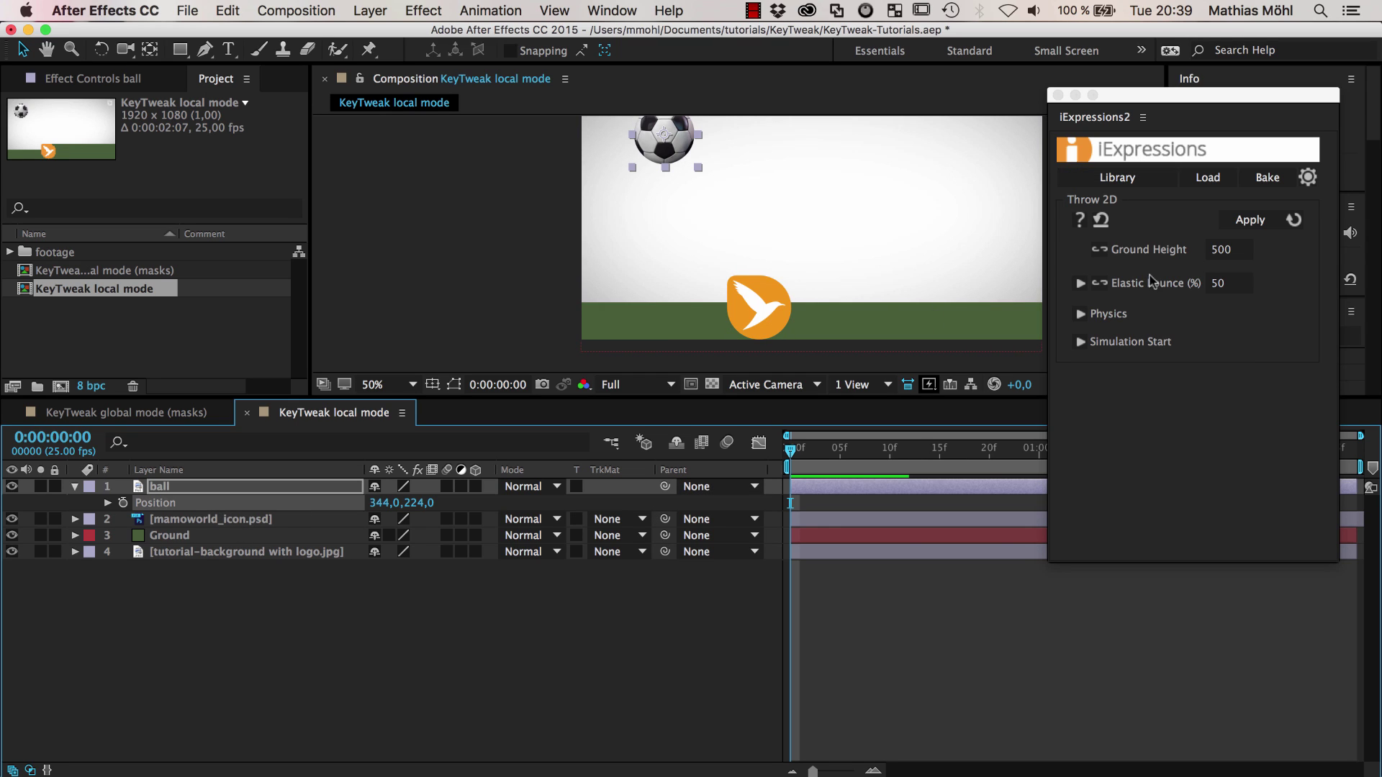
# Lower the ball onto the ground at Position 344, 800 and set the Throw 2D Ground Height to 800
pyautogui.moveTo(1229, 249)
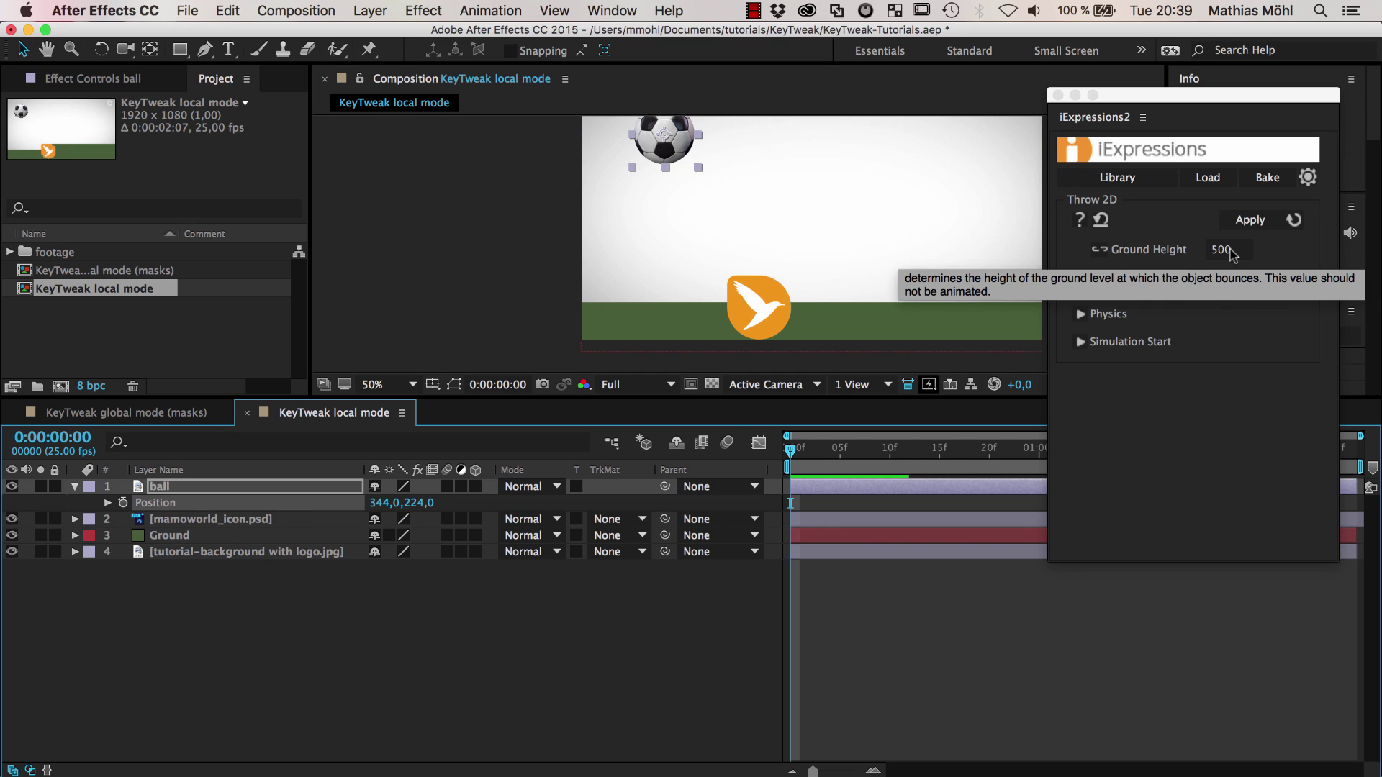
pyautogui.moveTo(666, 144); pyautogui.dragTo(668, 286)
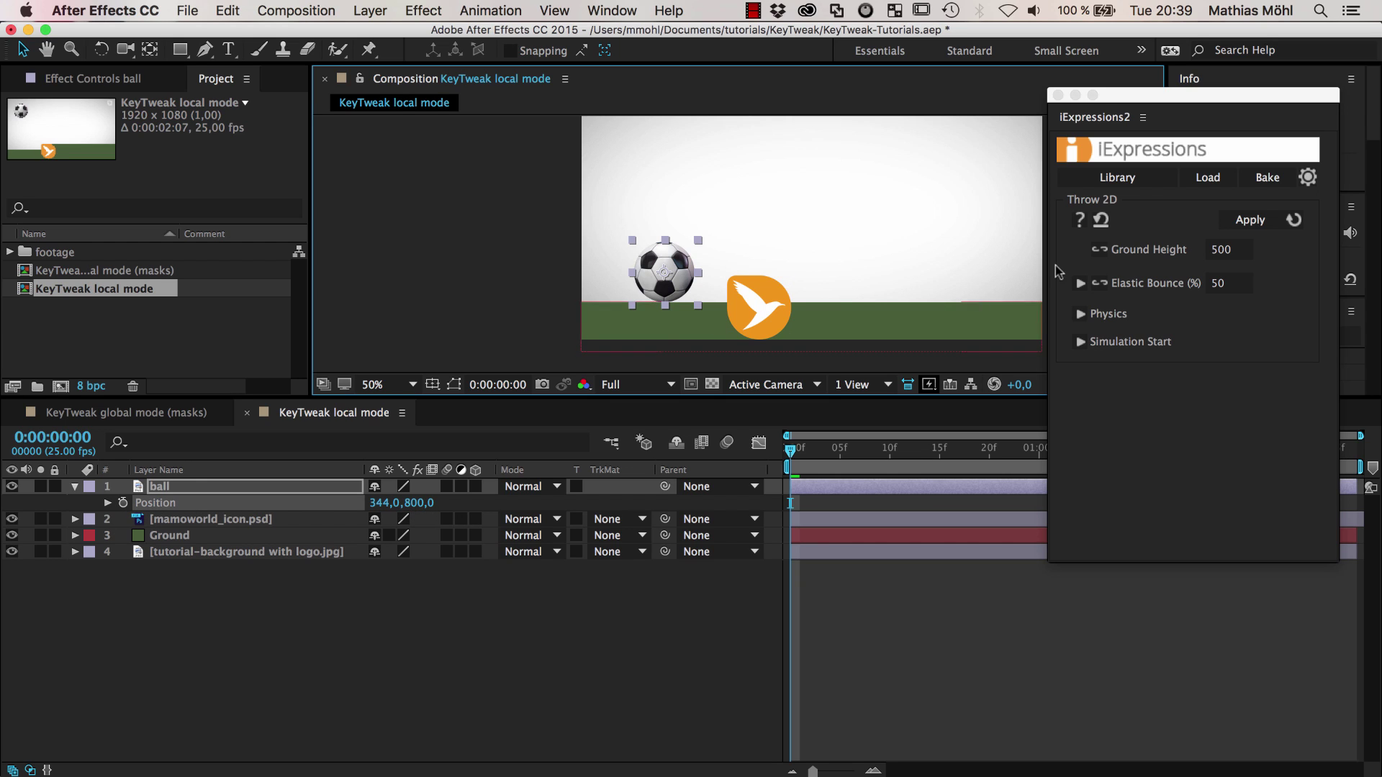
pyautogui.click(1218, 251)
pyautogui.write('8')
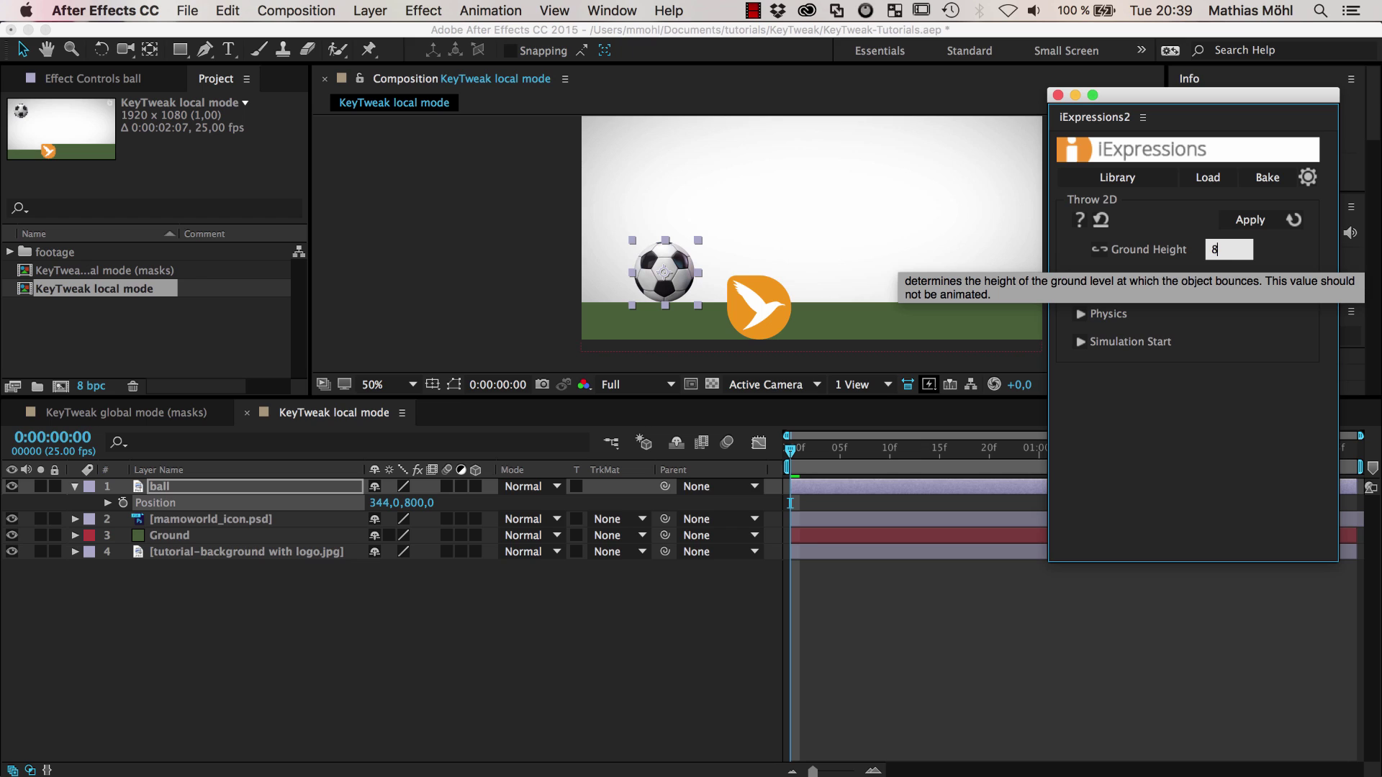
pyautogui.write('00')
pyautogui.press('Return')
# Apply Throw 2D to the ball's Position and raise the ball above the ground to about 316, 356 at 0:00:00:00
pyautogui.click(162, 508)
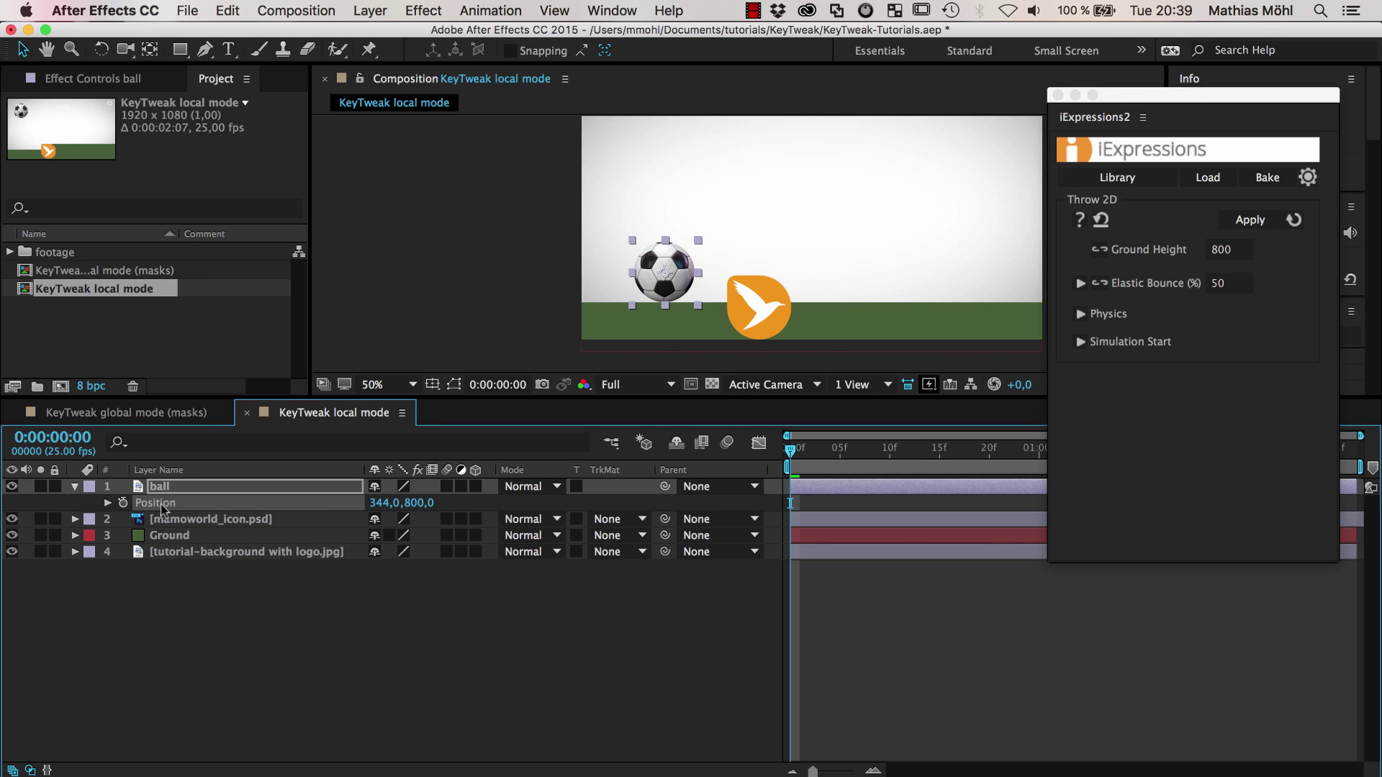
pyautogui.click(1250, 220)
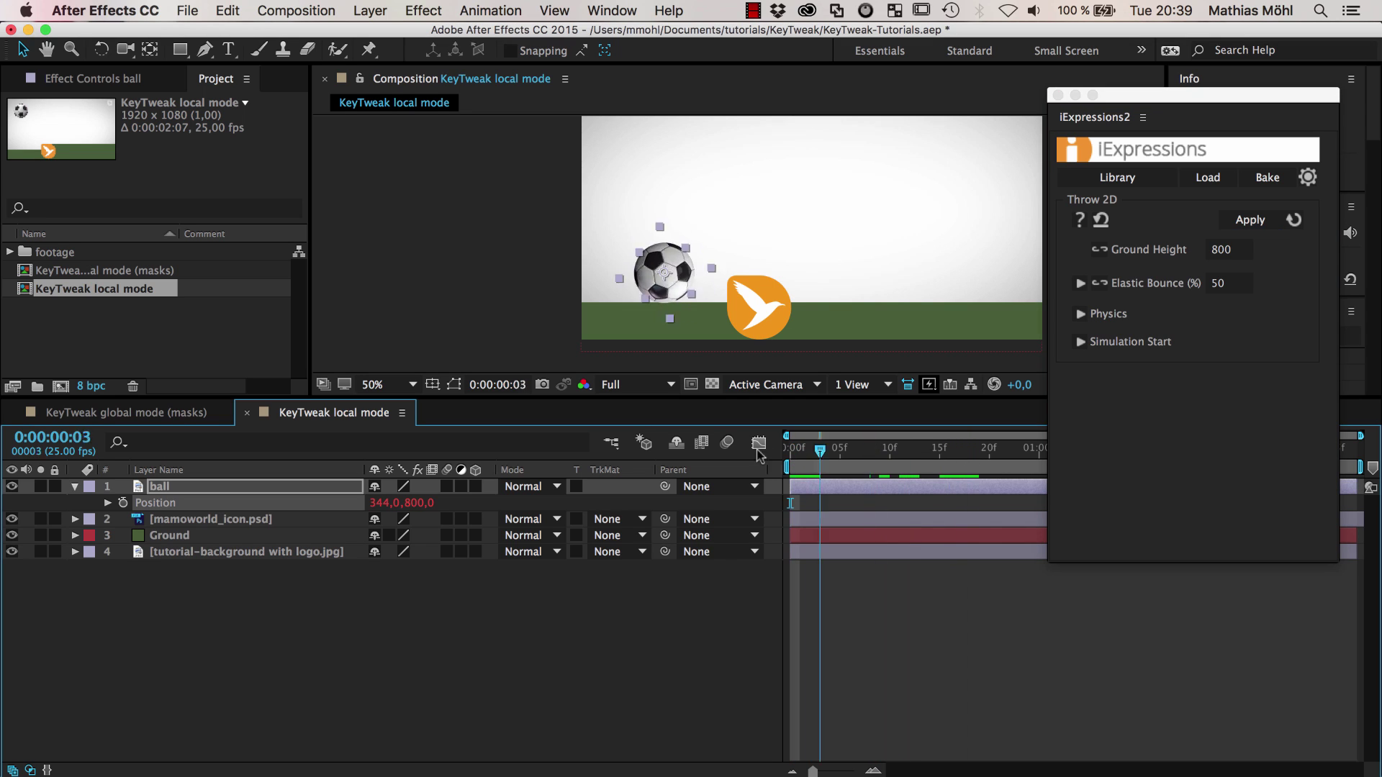
pyautogui.press('space')
pyautogui.moveTo(667, 264); pyautogui.dragTo(661, 156)
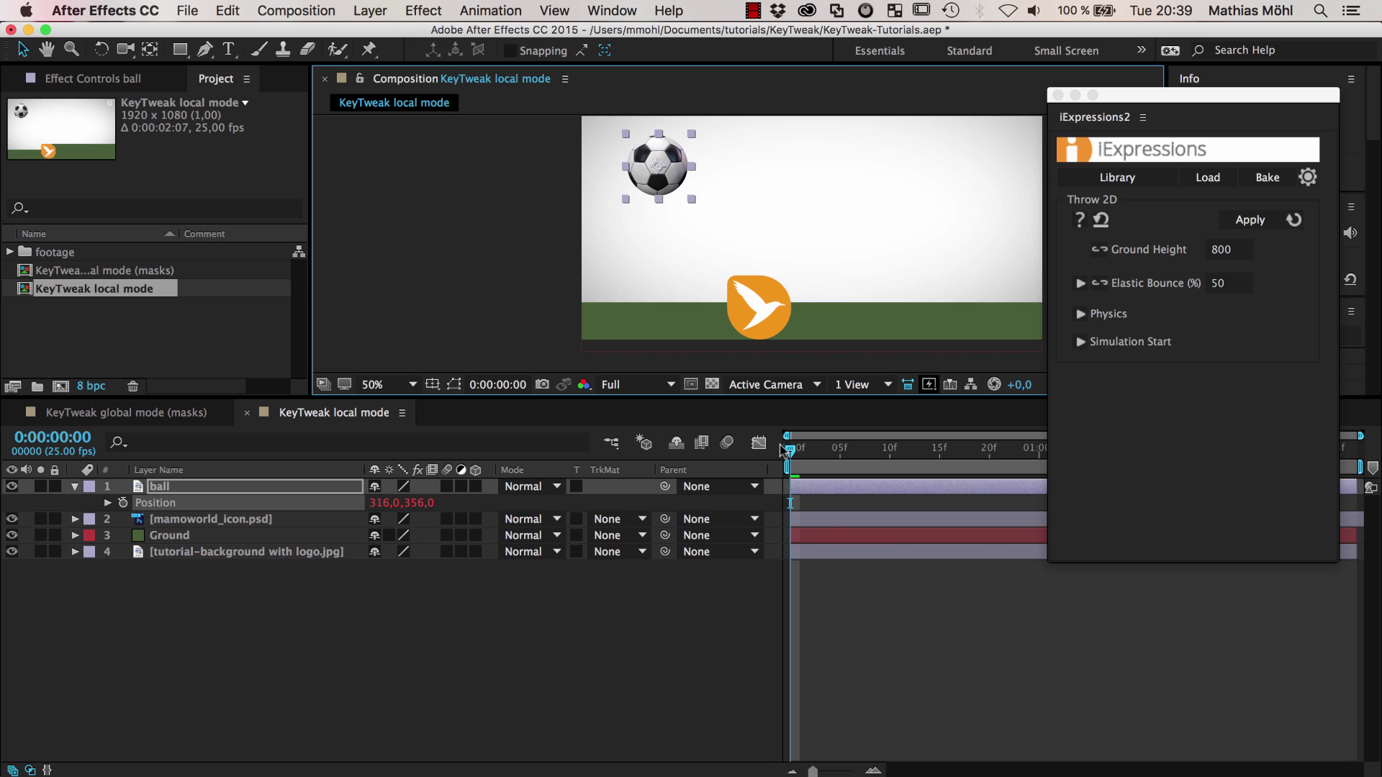
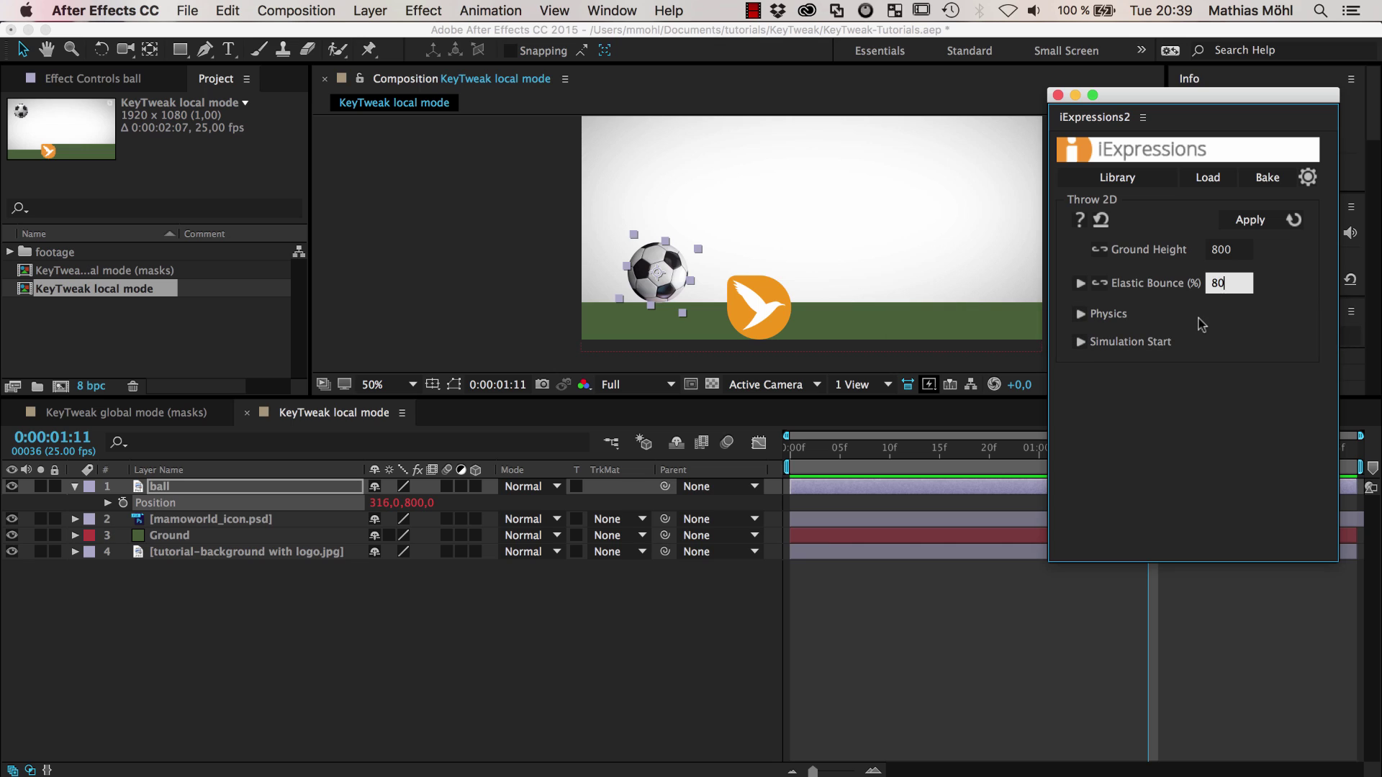
# Apply Throw 2D to the ball's Position with an Elastic Bounce of 80% and preview the bounce
pyautogui.click(1249, 221)
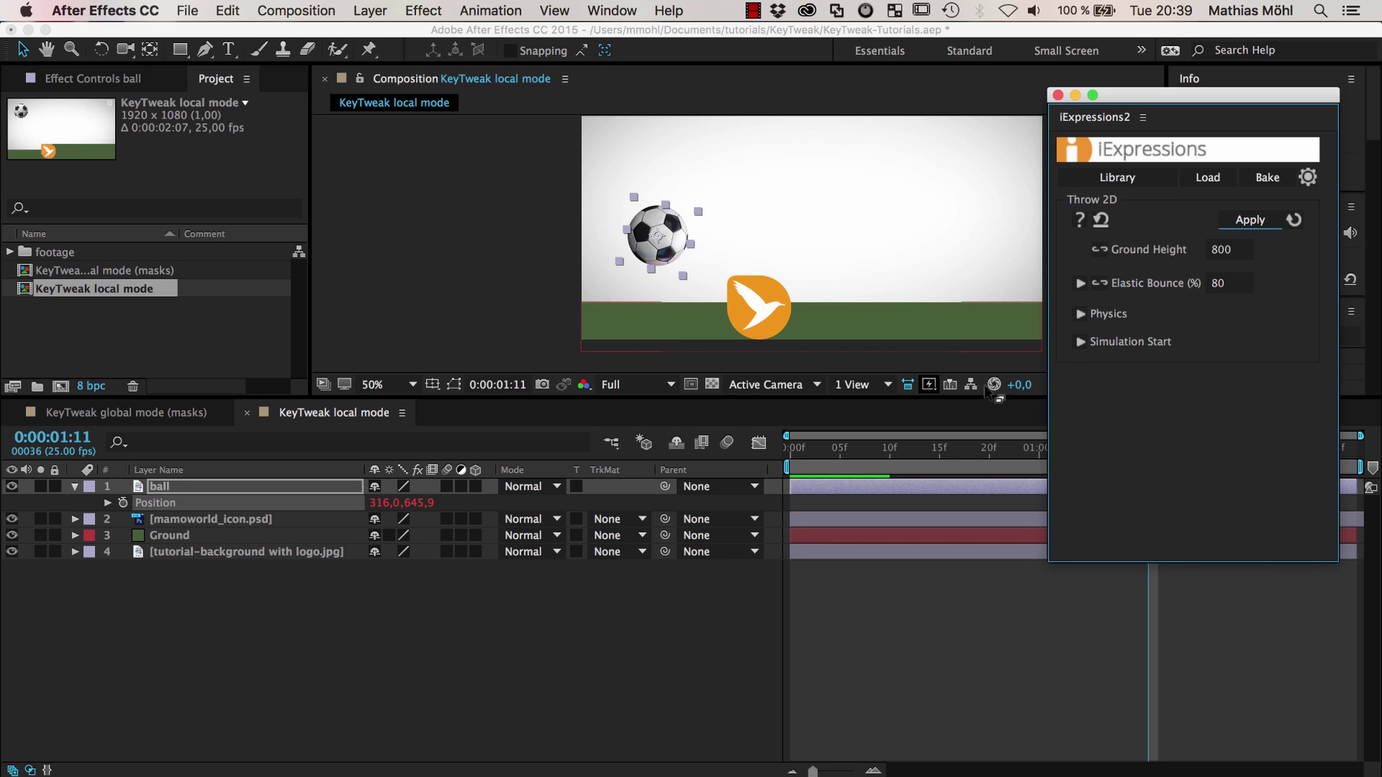
pyautogui.click(796, 452)
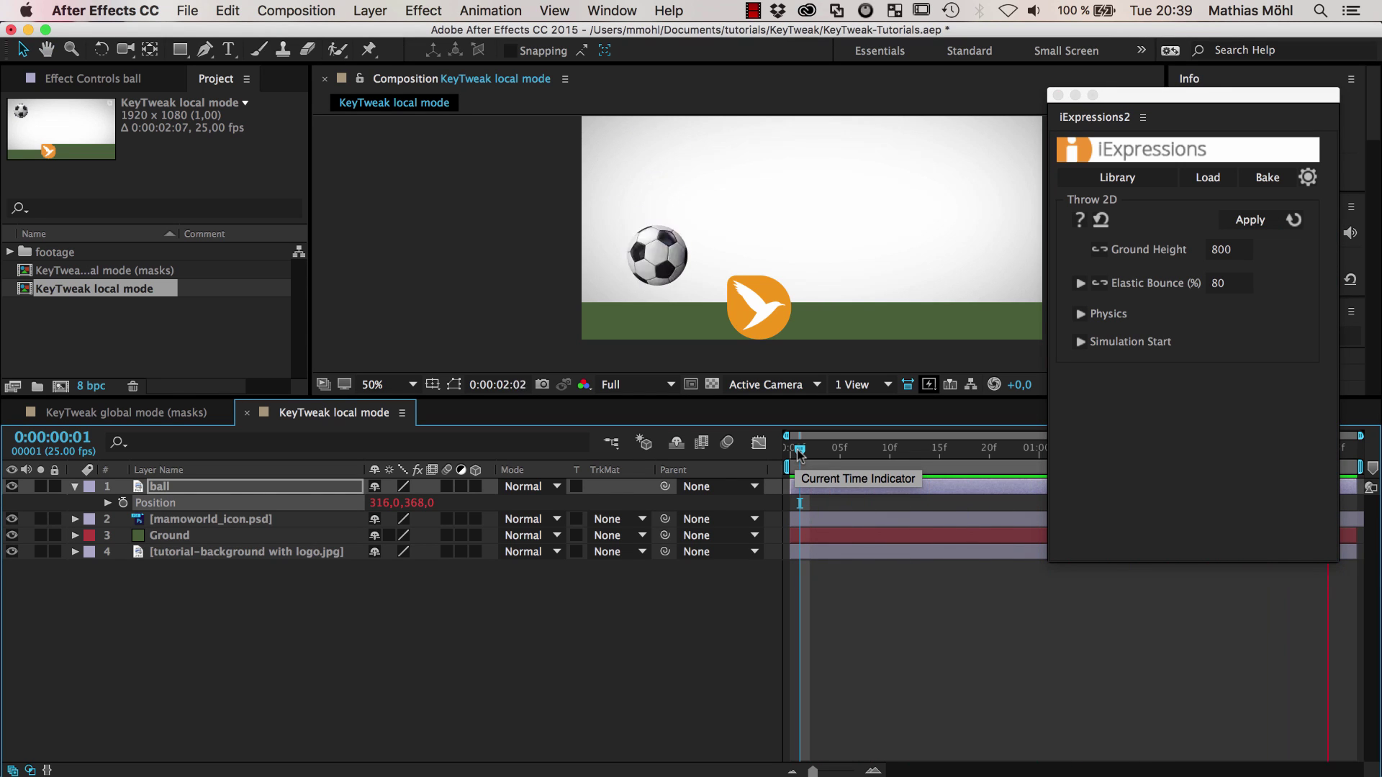
pyautogui.press('space')
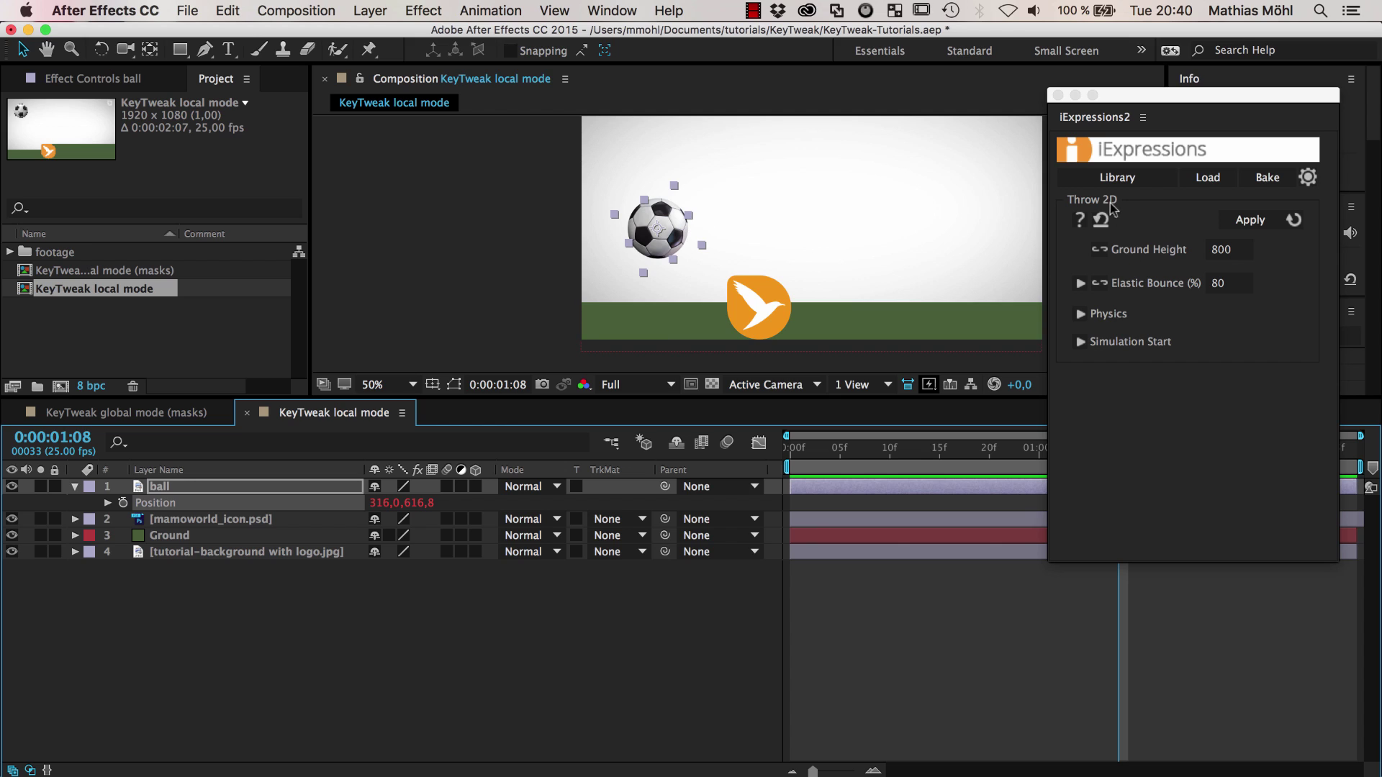
# Enable keyframing for the ball's Position at 0:00:00:00
pyautogui.moveTo(822, 450); pyautogui.dragTo(763, 449)
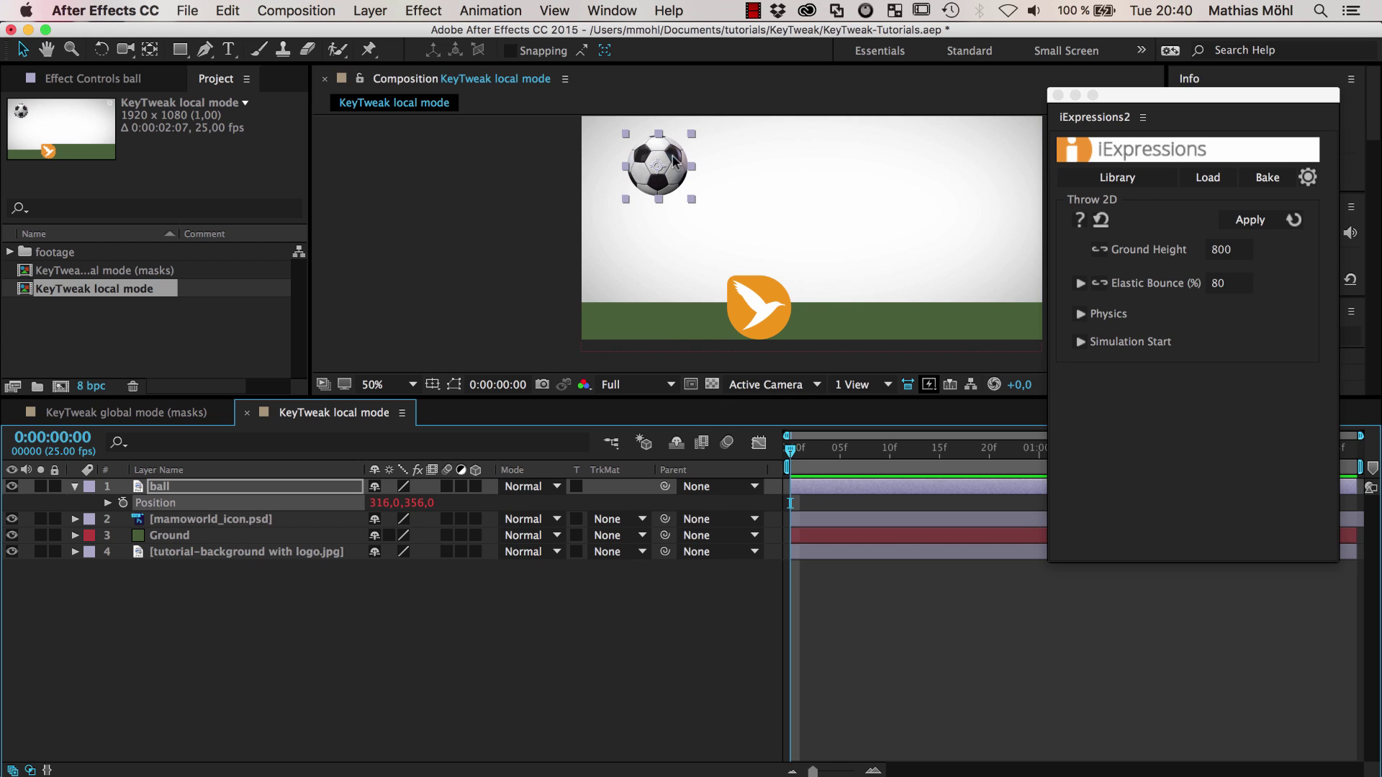
pyautogui.click(124, 503)
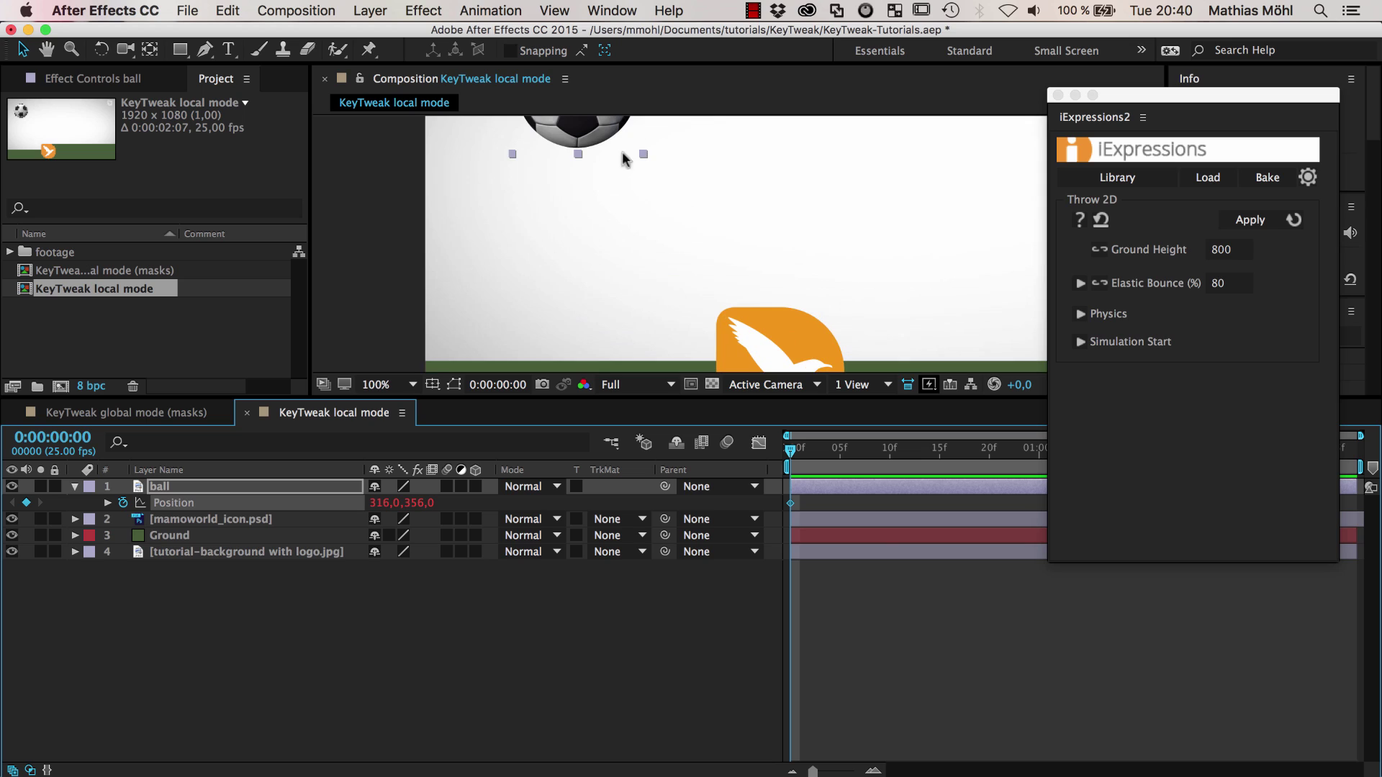
pyautogui.press('.')
pyautogui.moveTo(555, 176); pyautogui.dragTo(573, 329)
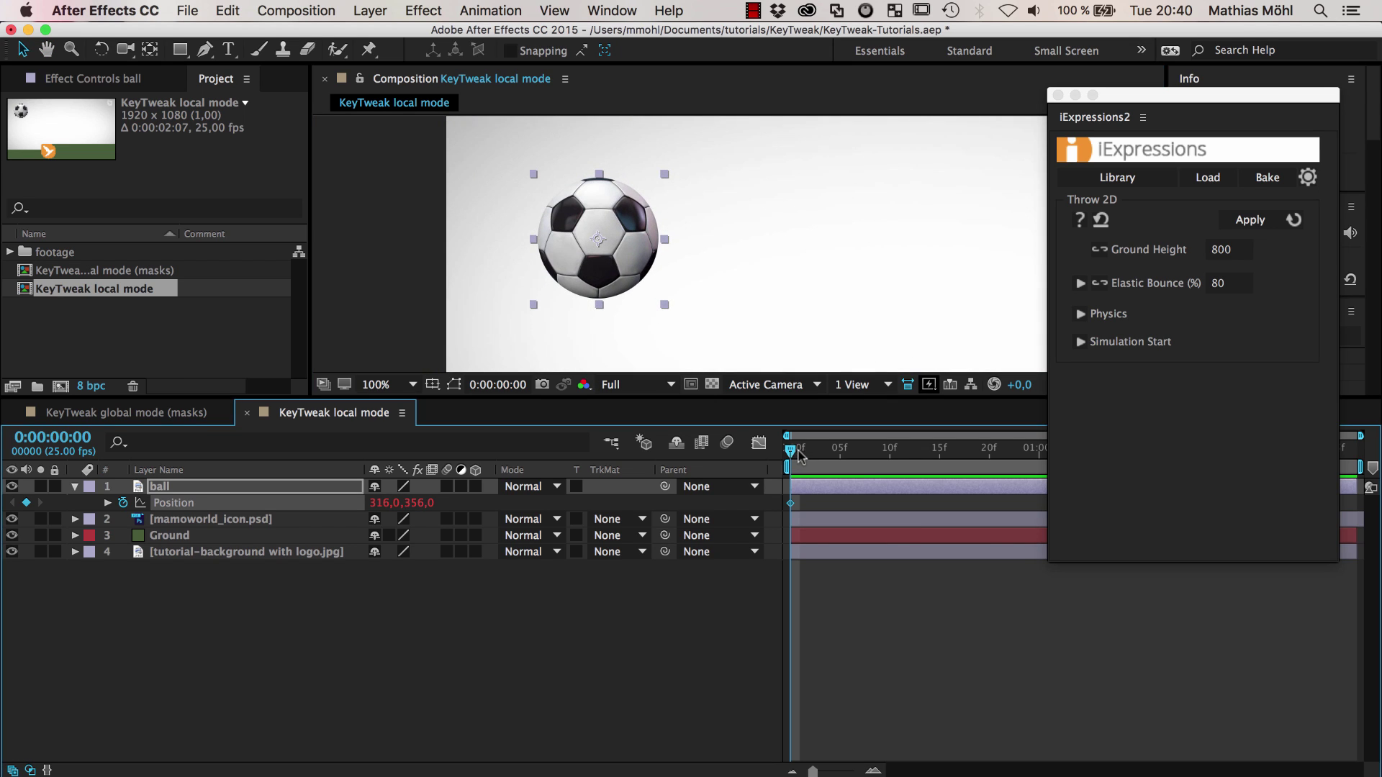
# At 0:00:00:01, move the ball slightly up and sideways to about 339, 338 and preview the throw
pyautogui.moveTo(795, 453); pyautogui.dragTo(800, 453)
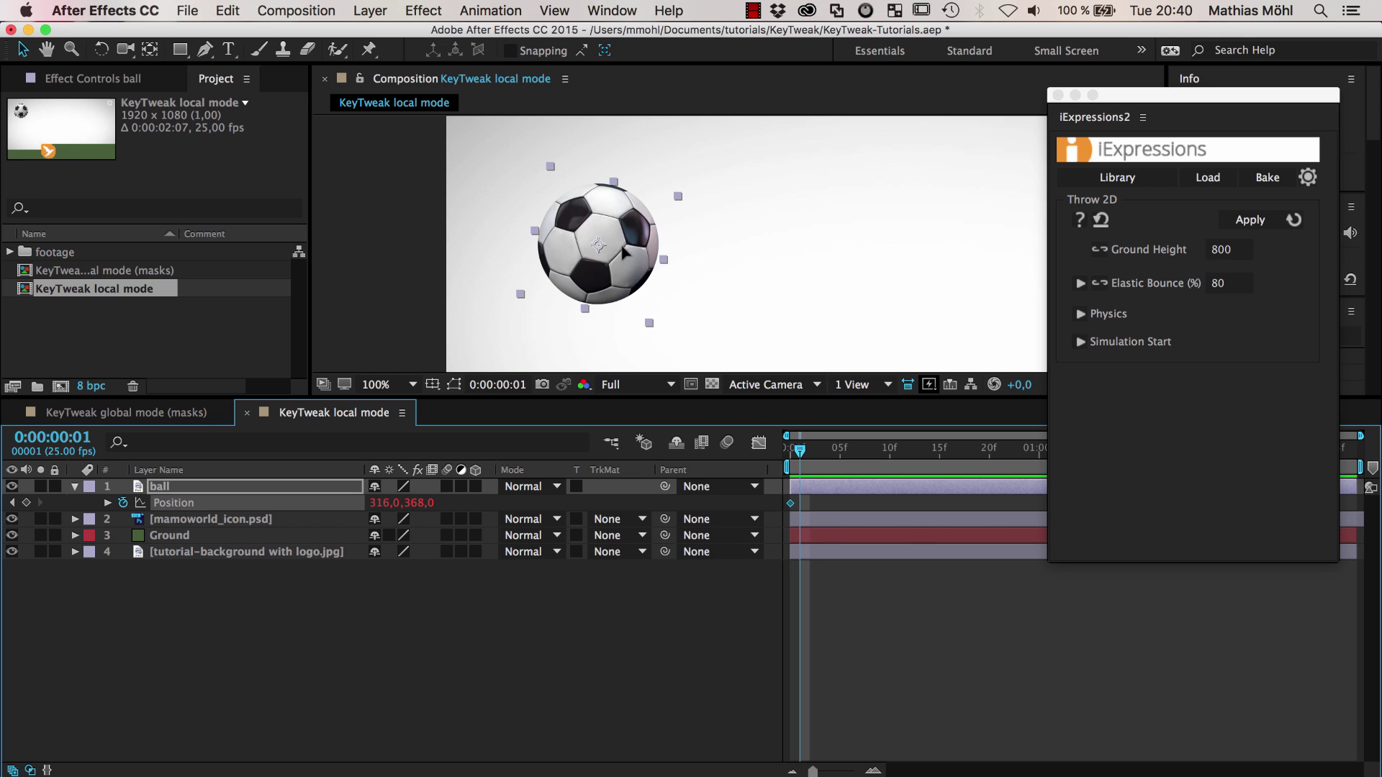
pyautogui.moveTo(625, 252); pyautogui.dragTo(637, 236)
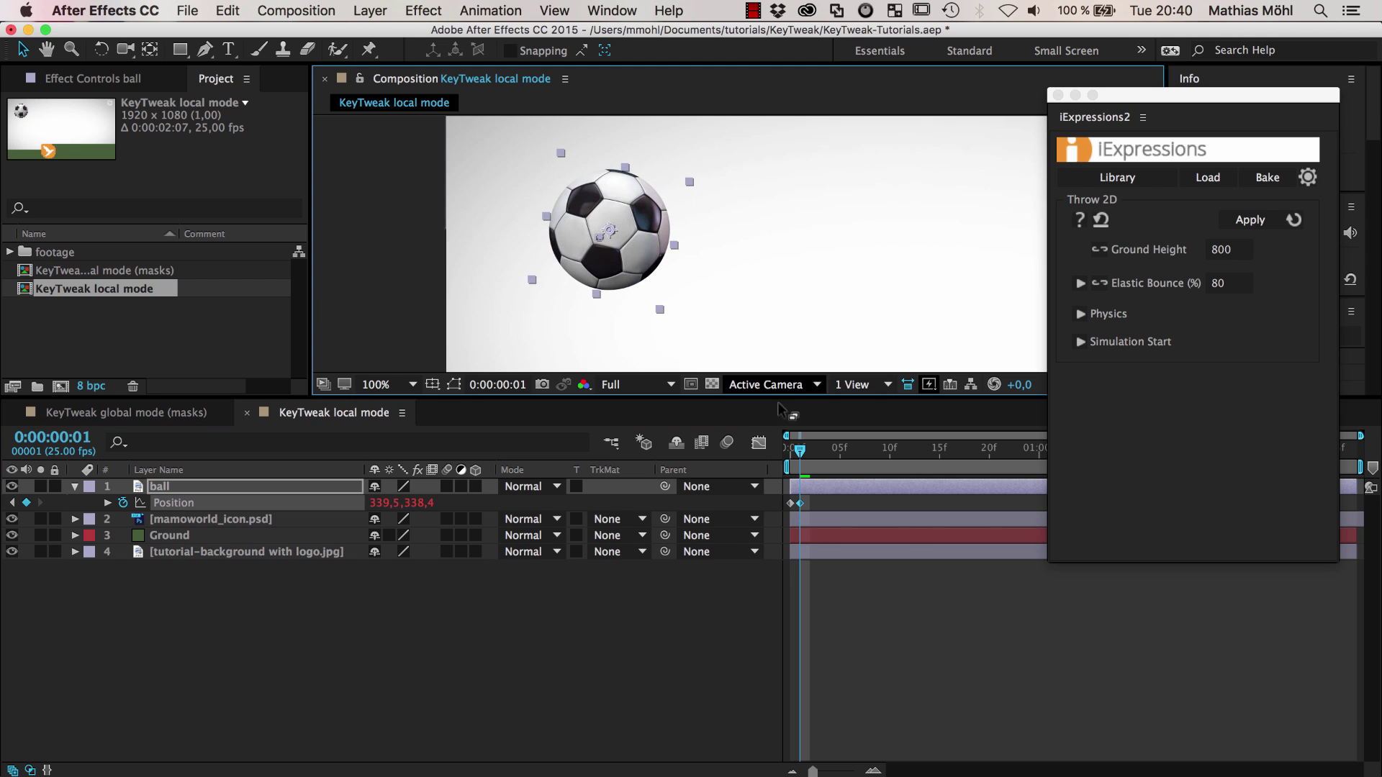
pyautogui.moveTo(800, 452); pyautogui.dragTo(959, 450)
pyautogui.scroll(-4, 750, 311)
pyautogui.press('space')
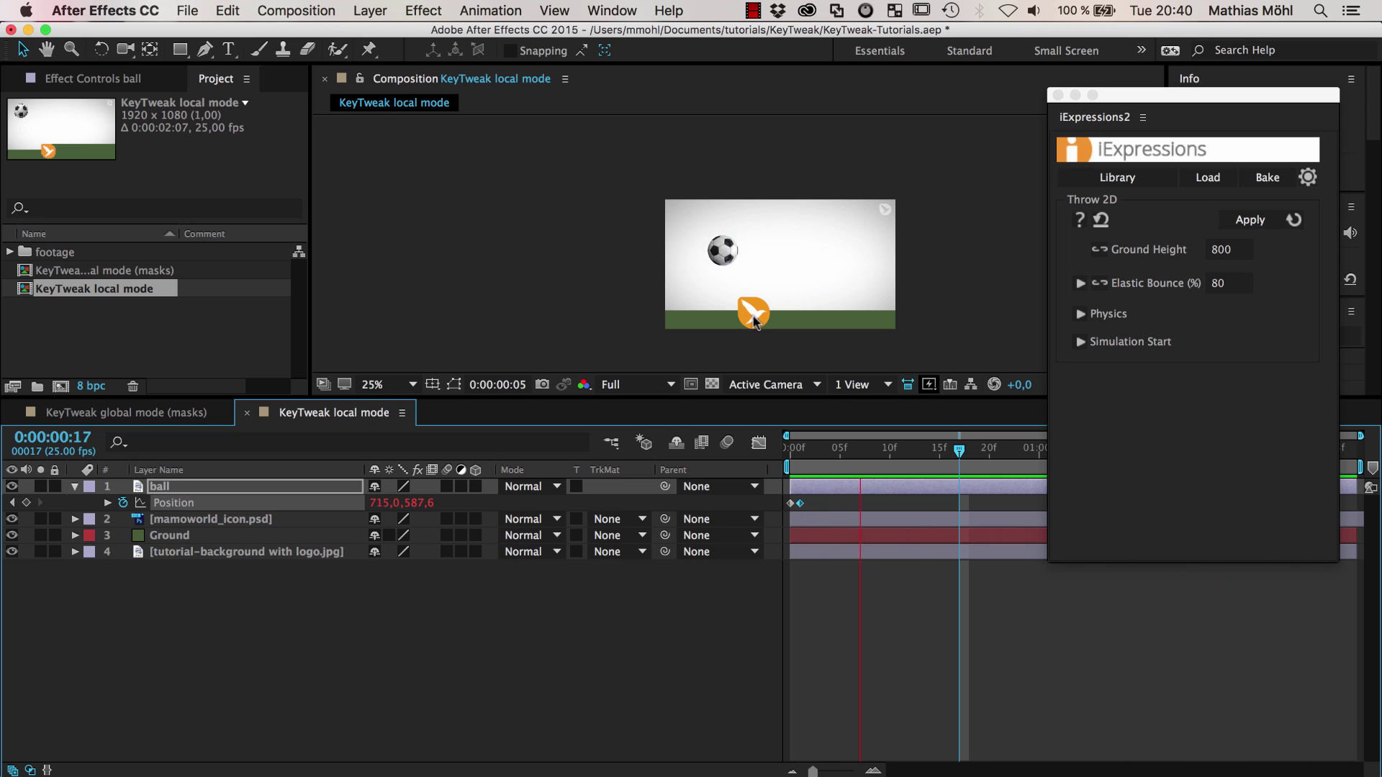
# Move the ball farther up at 0:00:00:01, to about 434, 236, and preview a stronger throw
pyautogui.click(801, 451)
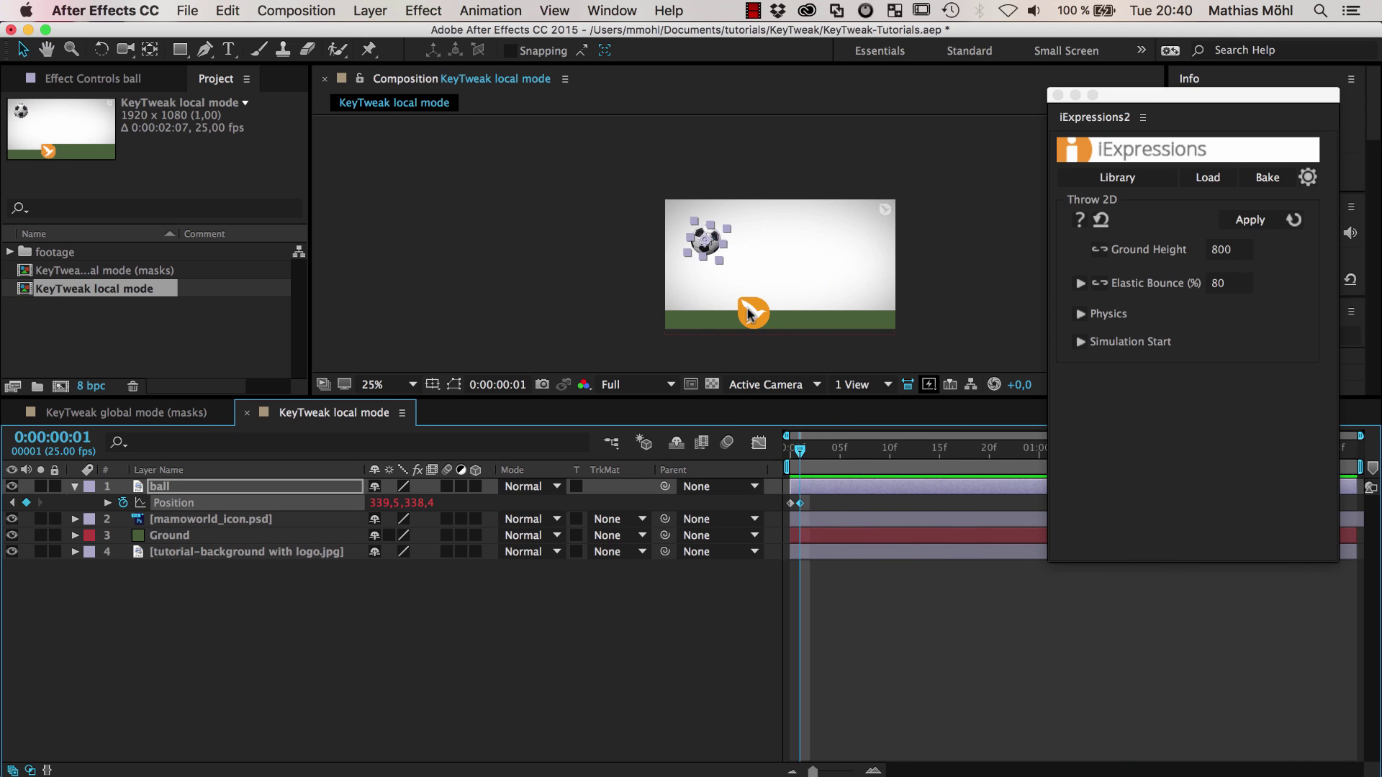
pyautogui.moveTo(717, 247); pyautogui.dragTo(733, 228)
pyautogui.click(801, 451)
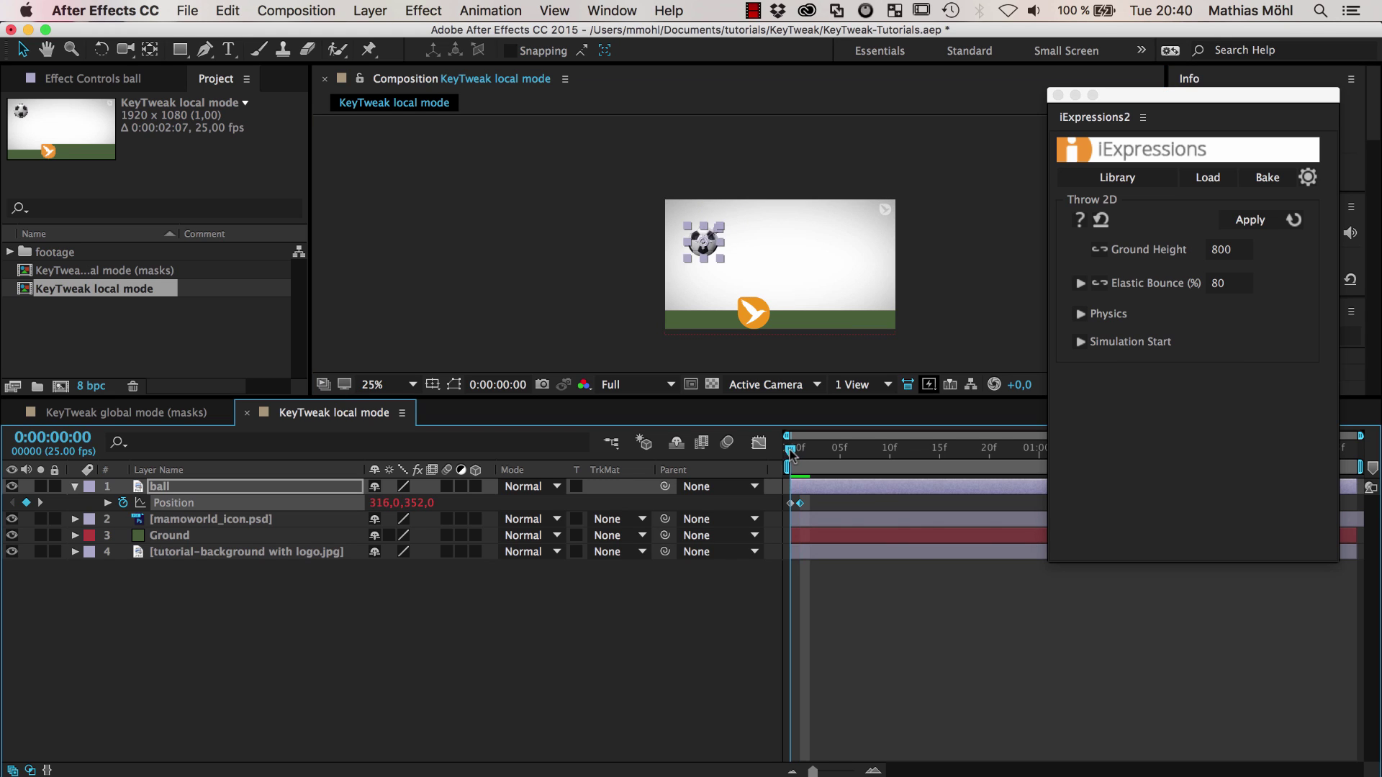
pyautogui.moveTo(800, 450)
pyautogui.mouseDown()
pyautogui.moveTo(1008, 451)
pyautogui.moveTo(788, 472)
pyautogui.moveTo(801, 472)
pyautogui.mouseUp()
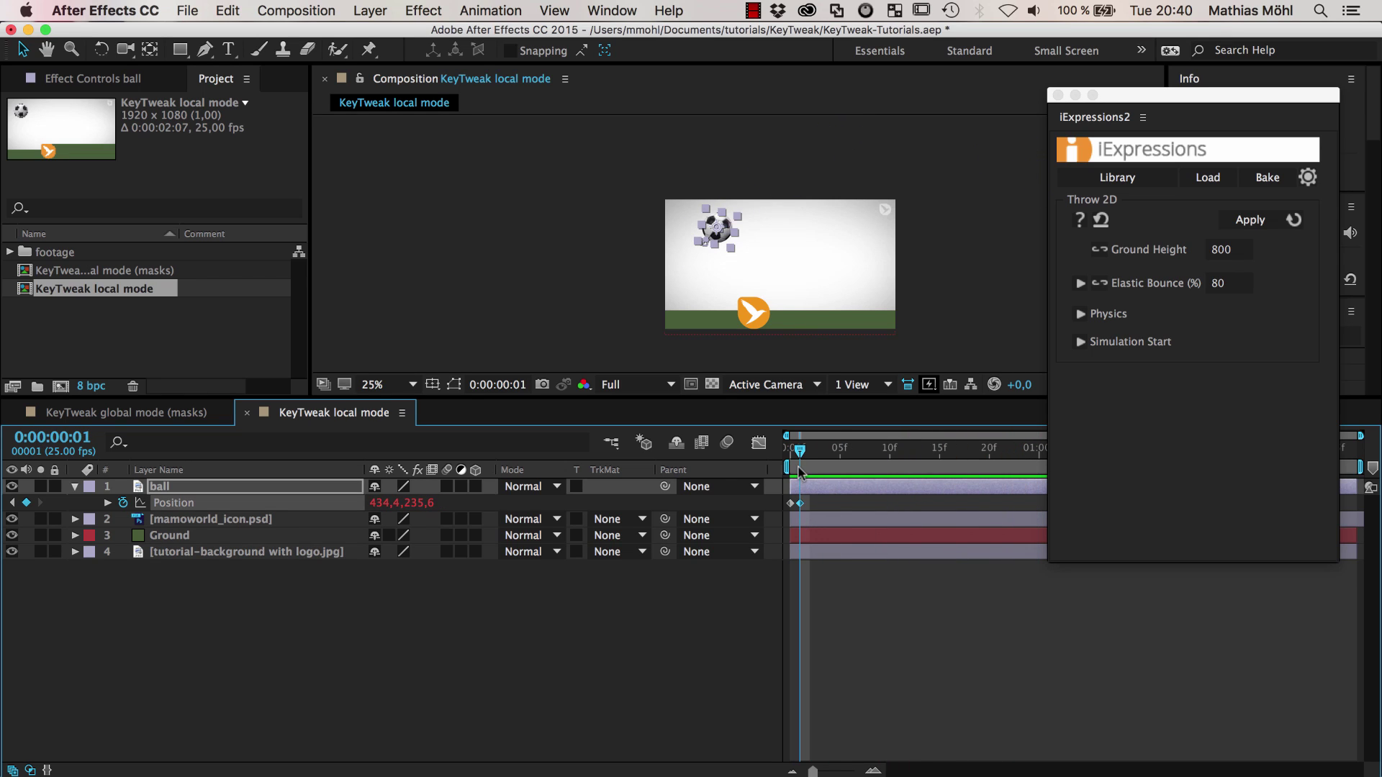
# Move the ball down at 0:00:00:01, to about 363, 524, and preview a downward throw
pyautogui.moveTo(731, 230); pyautogui.dragTo(719, 236)
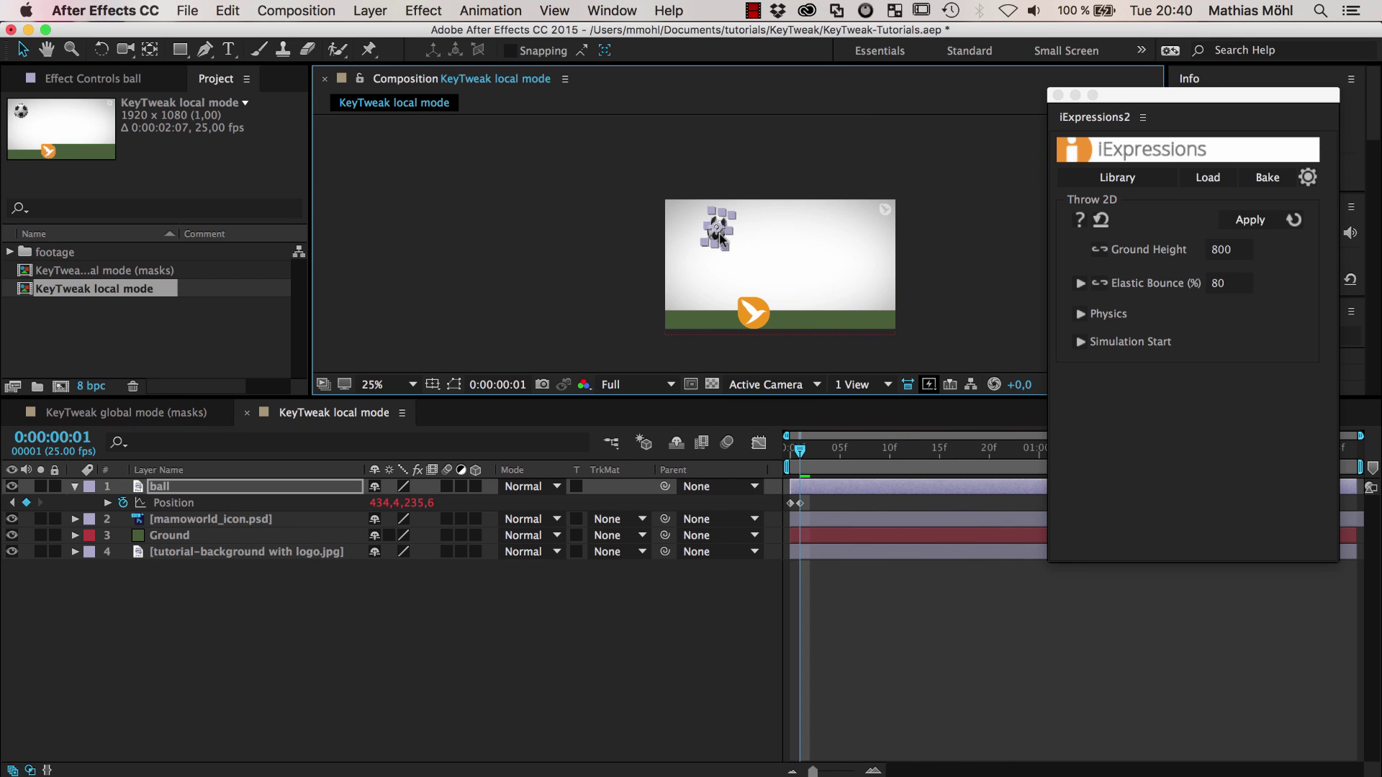
pyautogui.scroll(2, 720, 237)
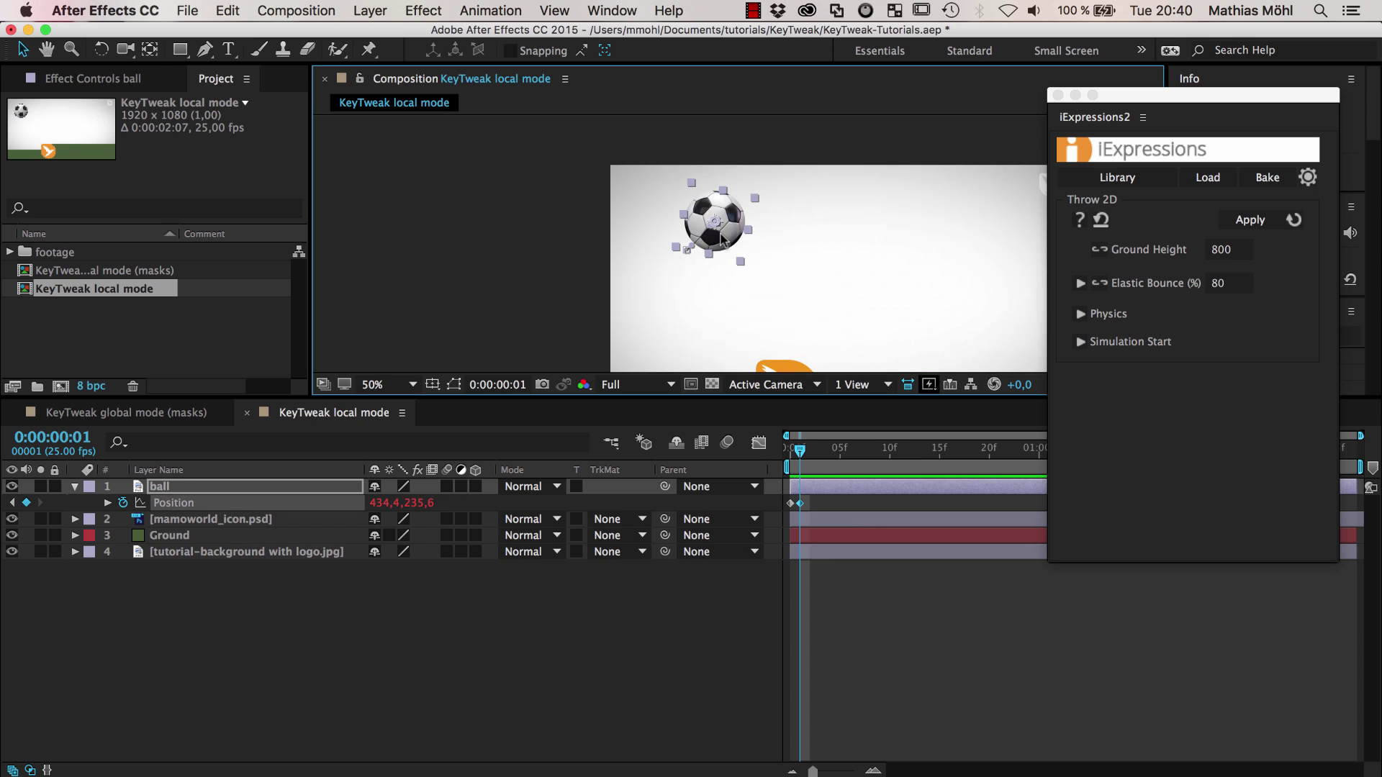
pyautogui.moveTo(722, 210); pyautogui.dragTo(699, 287)
pyautogui.press(',')
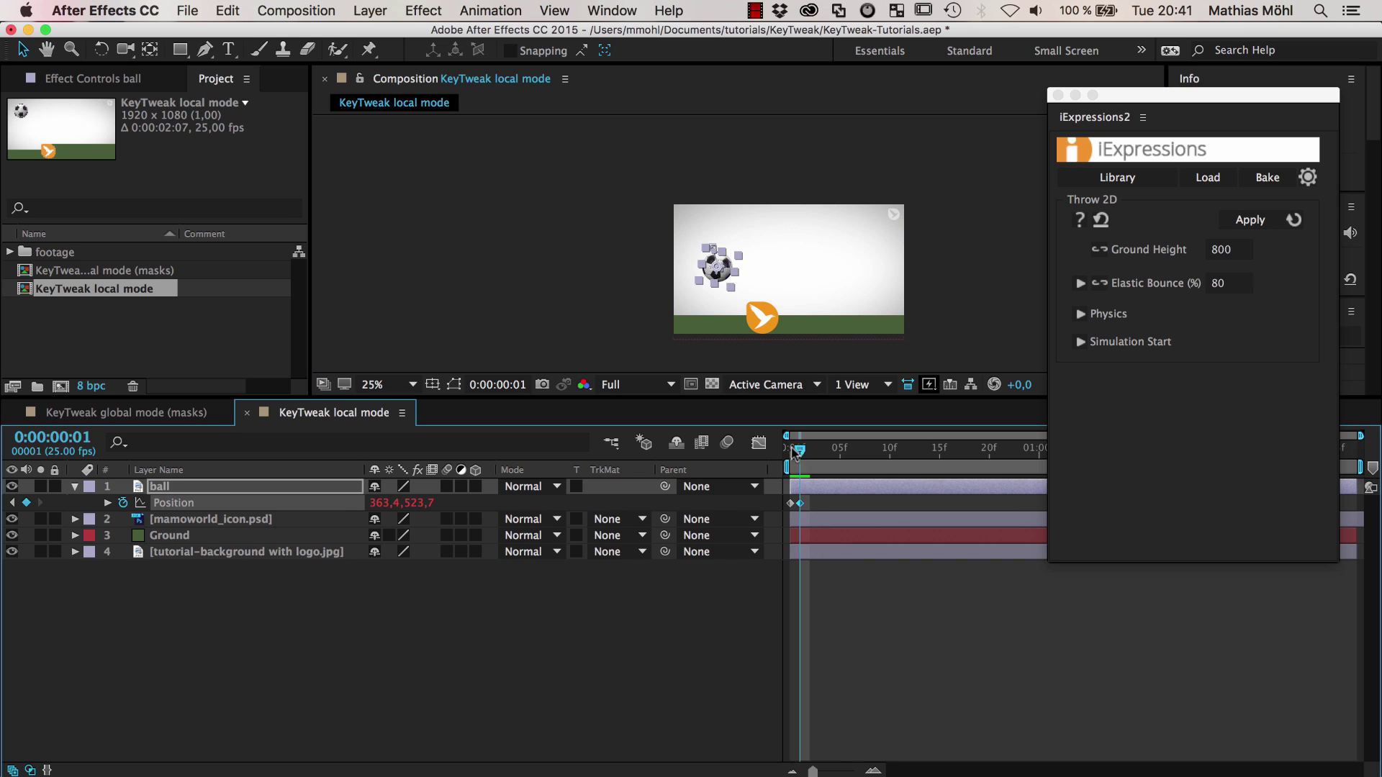
pyautogui.moveTo(800, 452); pyautogui.dragTo(745, 471)
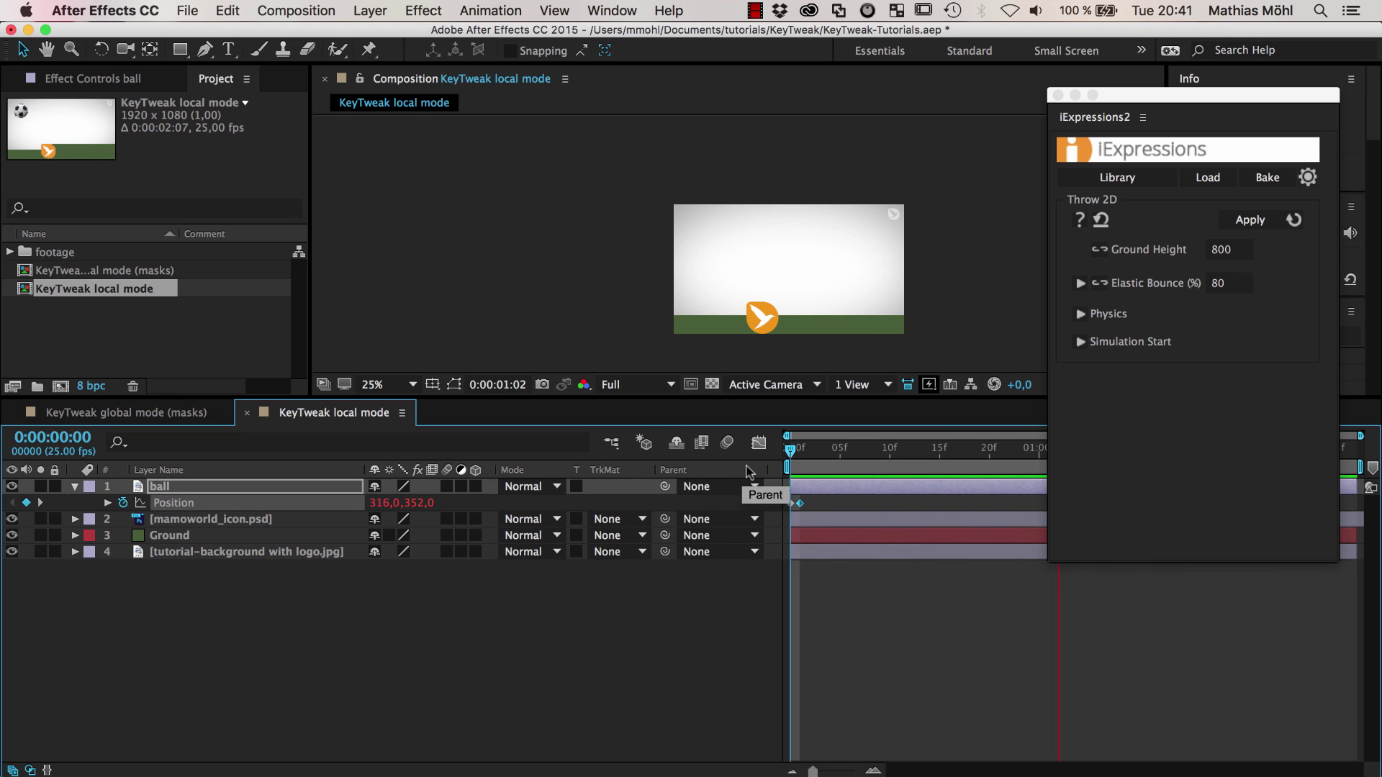
pyautogui.press('space')
# Move the ball to about 351, 307 at 0:00:00:01 and scrub through the throw up to 0:00:01:05
pyautogui.click(804, 440)
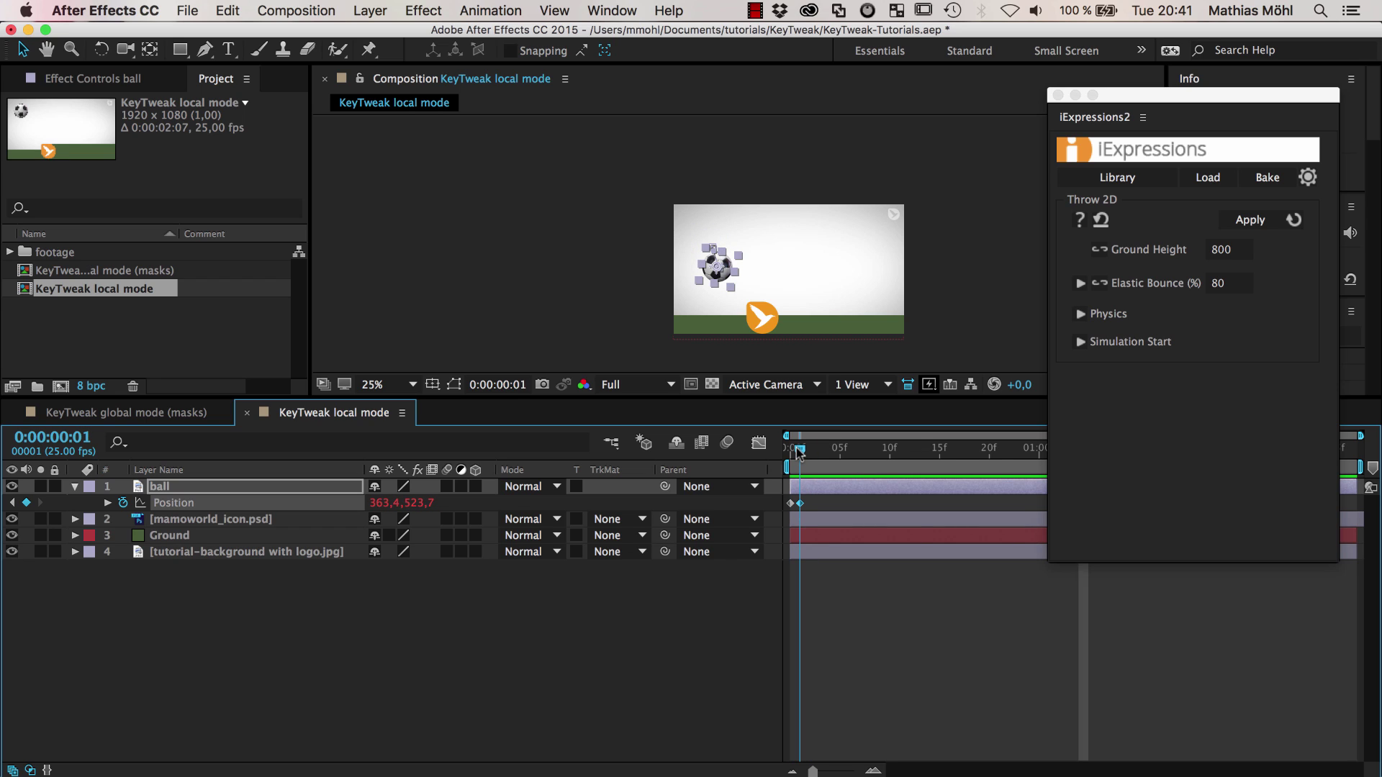
pyautogui.scroll(4, 729, 306)
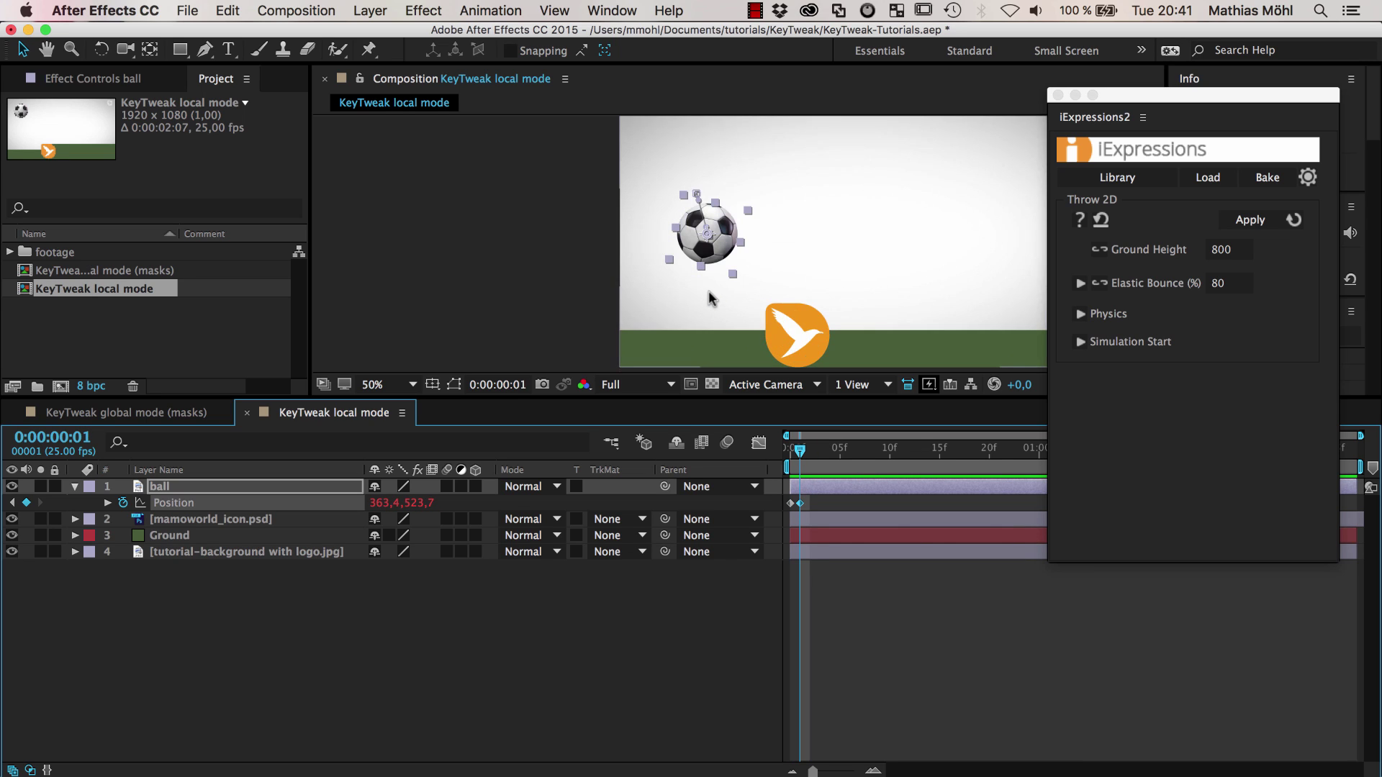
pyautogui.scroll(-2, 706, 288)
pyautogui.moveTo(725, 232); pyautogui.dragTo(721, 181)
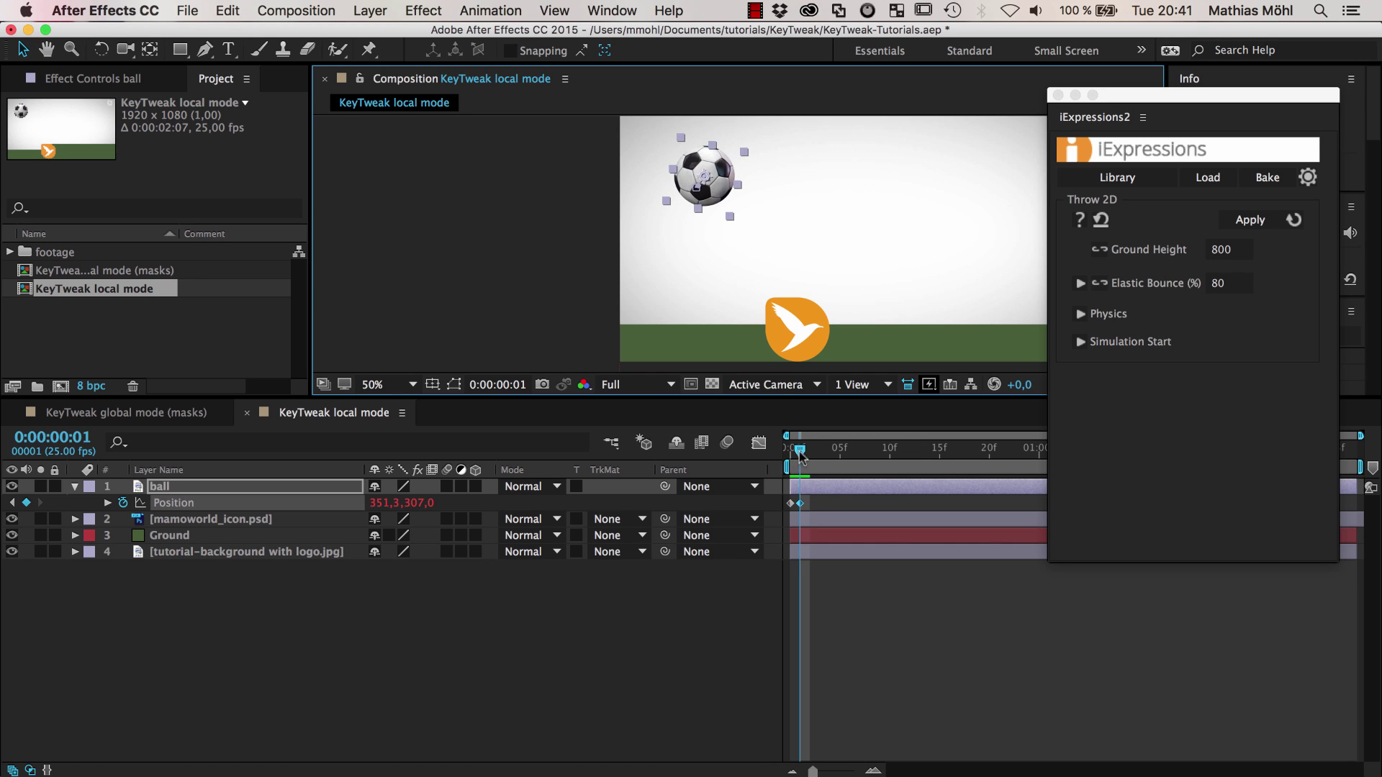
pyautogui.moveTo(800, 450); pyautogui.dragTo(908, 517)
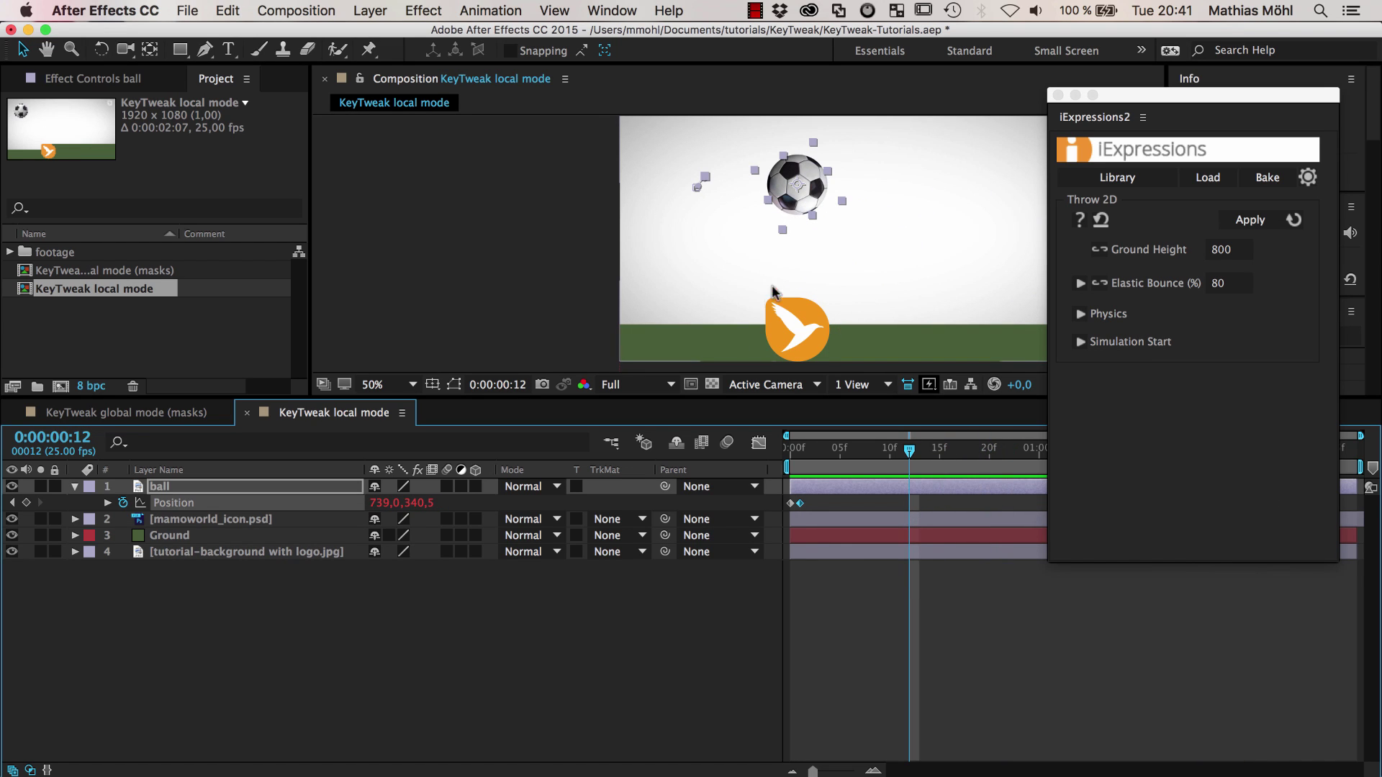
pyautogui.moveTo(905, 468); pyautogui.dragTo(1088, 481)
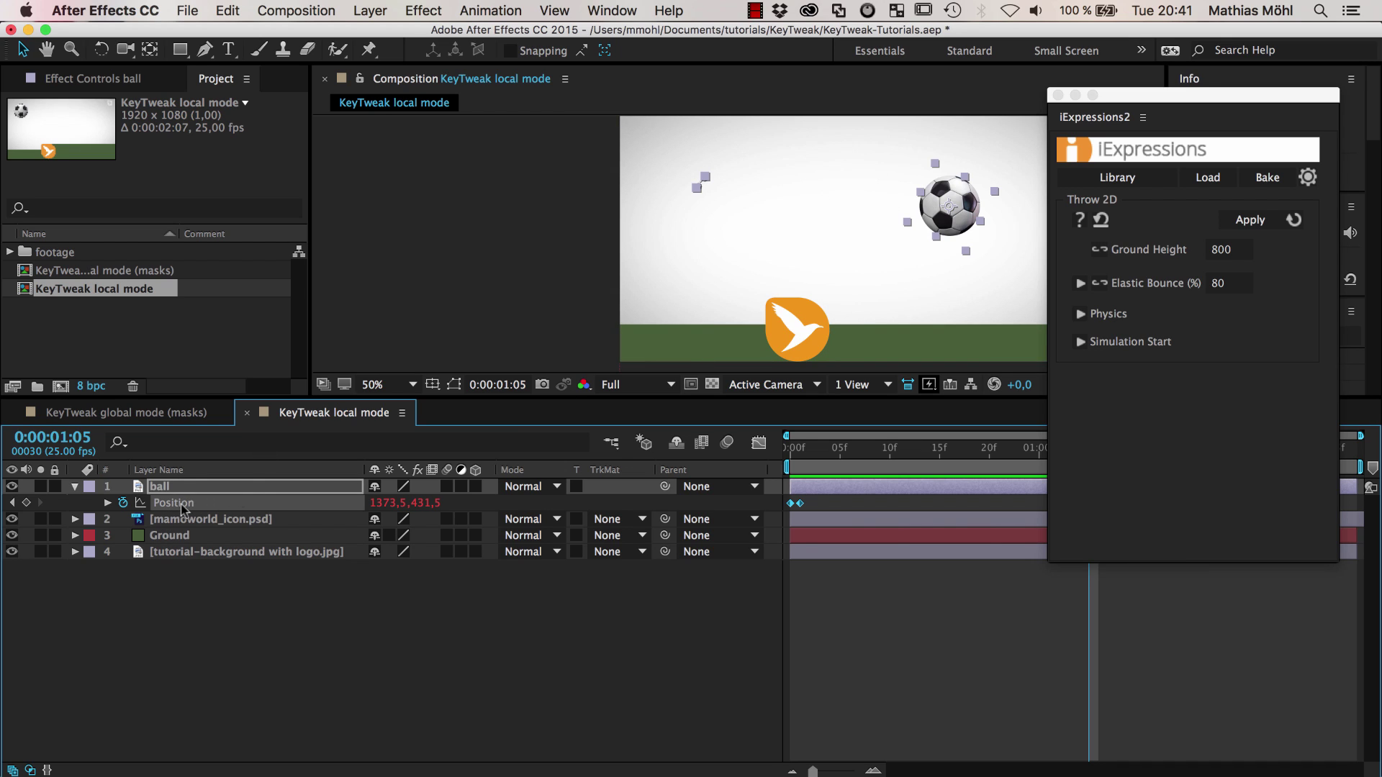
# Bake the Throw 2D expression on the ball's Position into keyframes and go back to 0:00:00:00
pyautogui.click(1273, 180)
pyautogui.click(1272, 178)
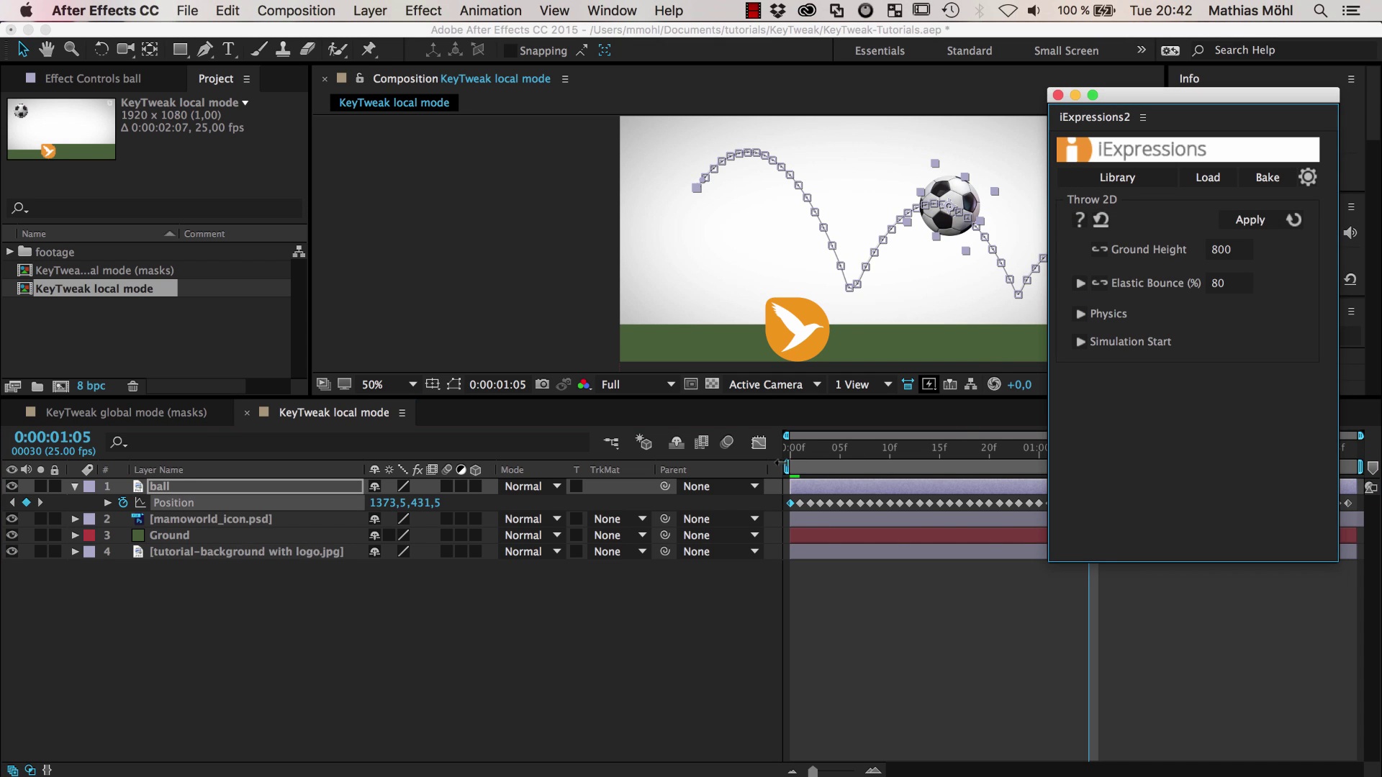
pyautogui.moveTo(797, 463)
pyautogui.mouseDown()
pyautogui.moveTo(1255, 472)
pyautogui.moveTo(790, 464)
pyautogui.mouseUp()
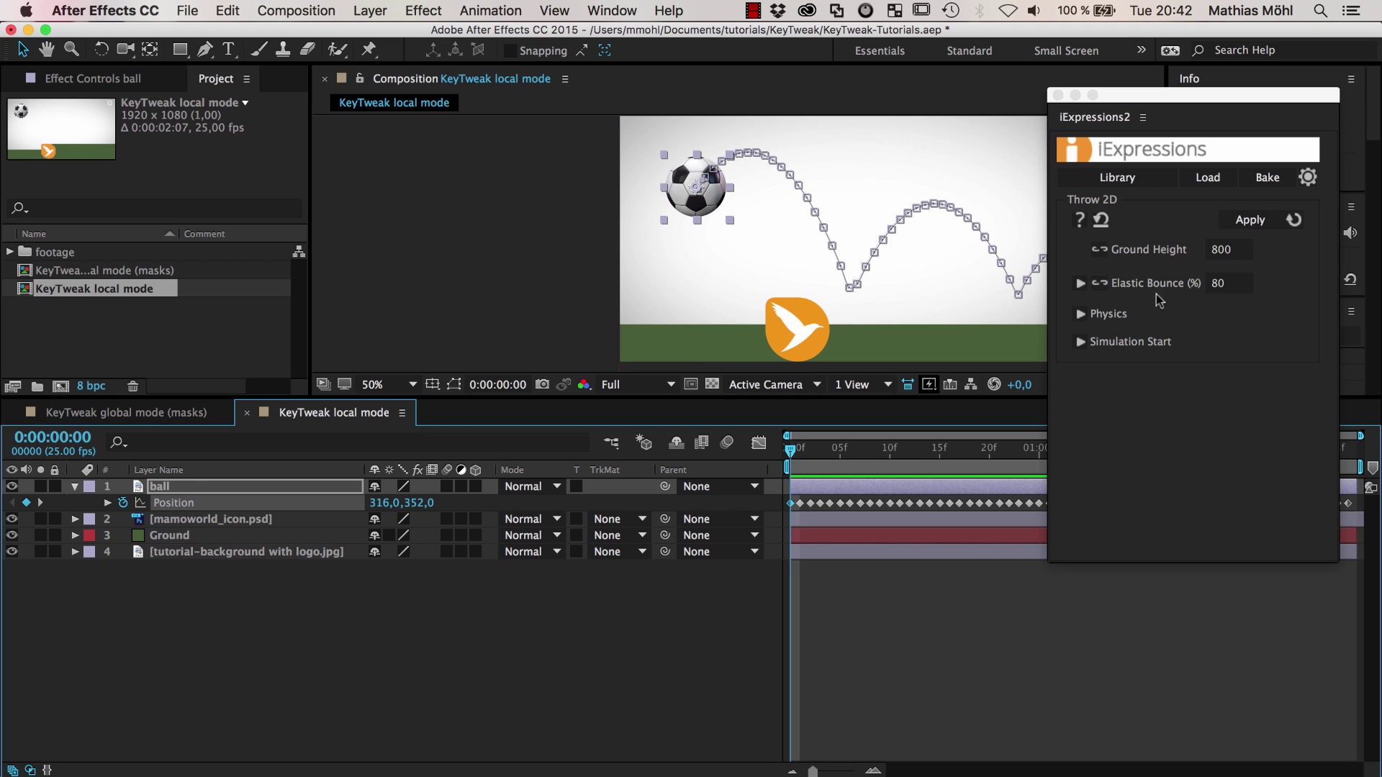
pyautogui.click(1192, 174)
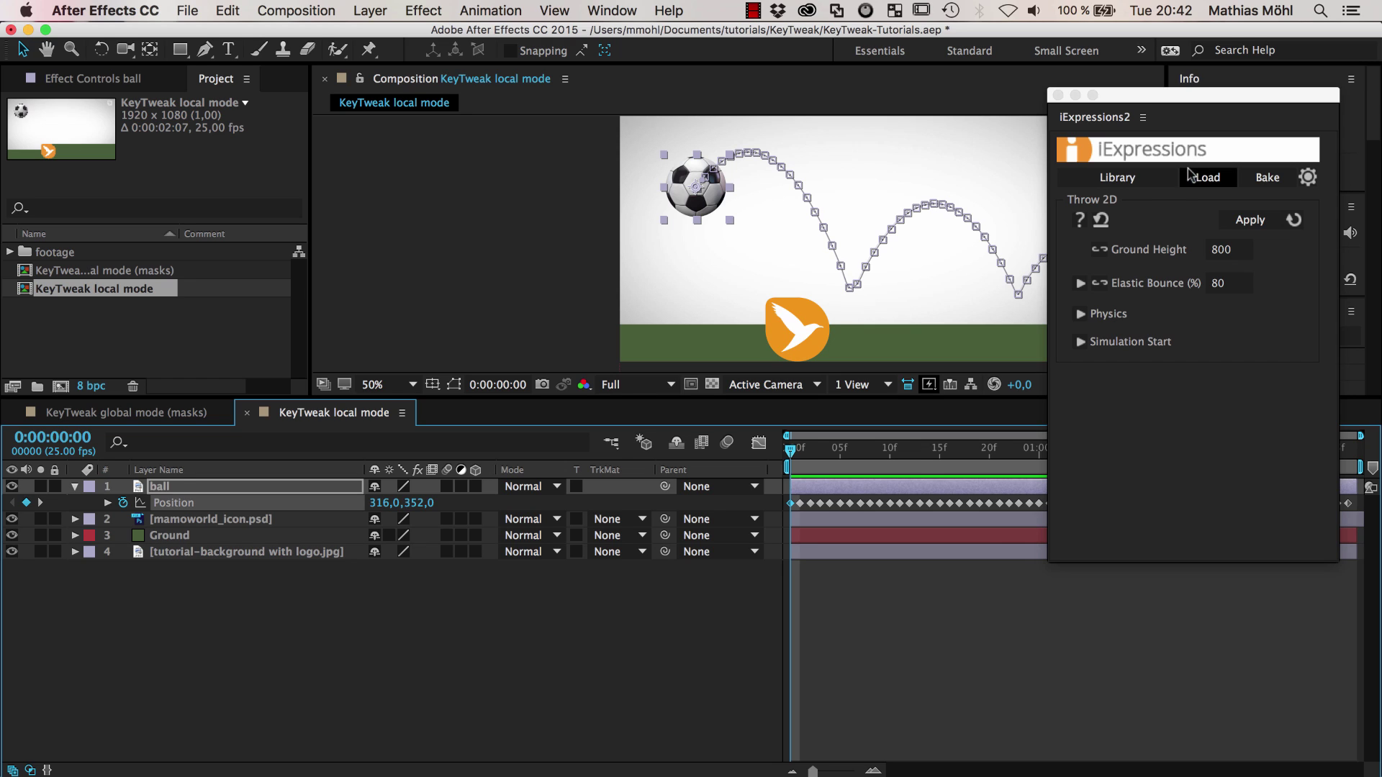